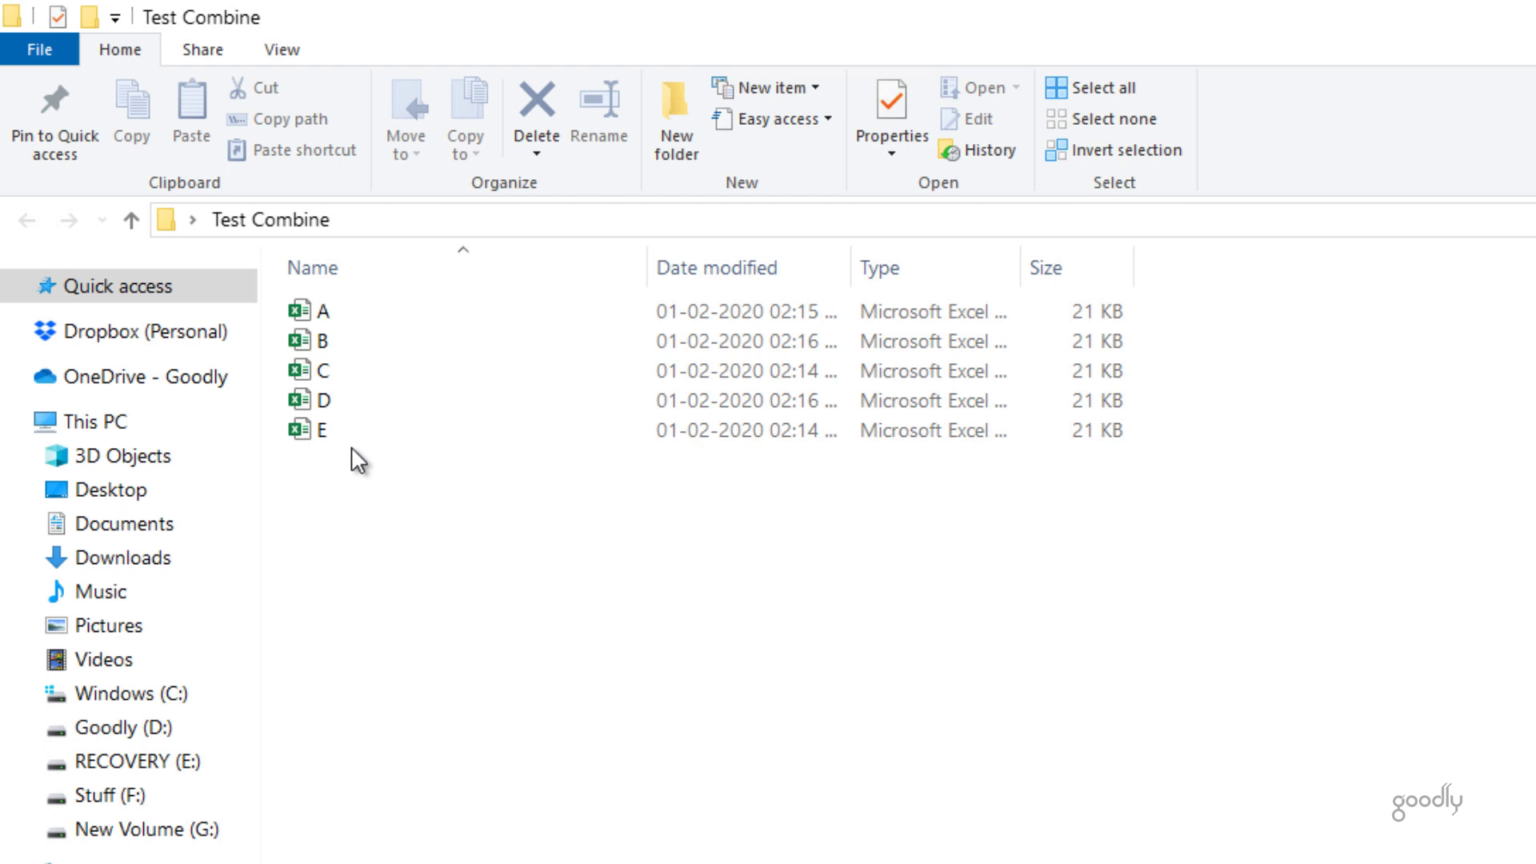
Examine the sheets and column headers of workbooks A and B from the Test Combine folder
{"action": "left_click", "coordinate": [328, 314]}
{"action": "key", "text": "alt+Tab"}
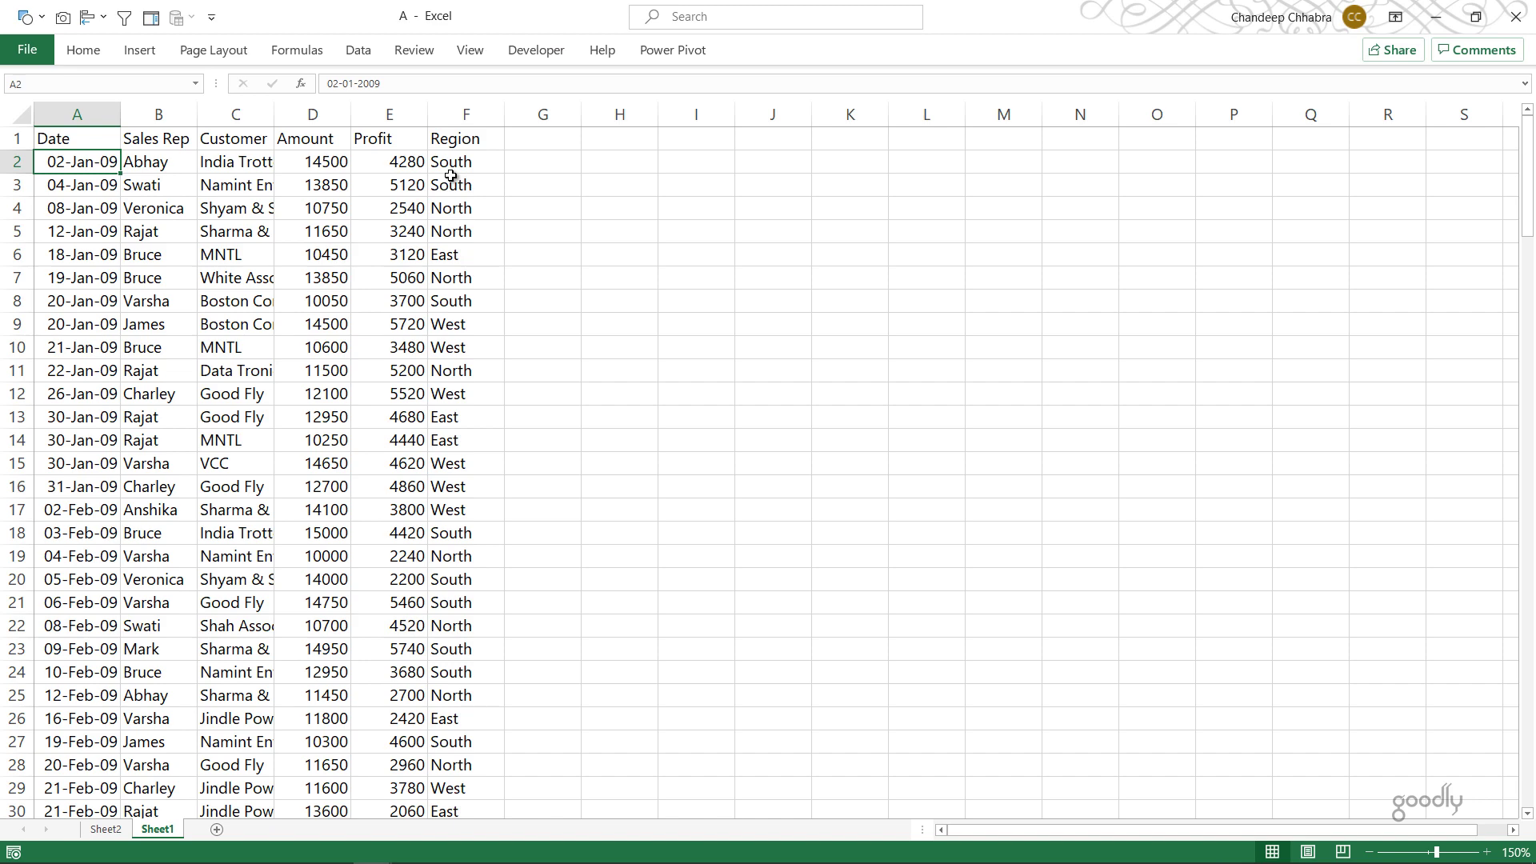
{"action": "key", "text": "ctrl+Page_Up"}
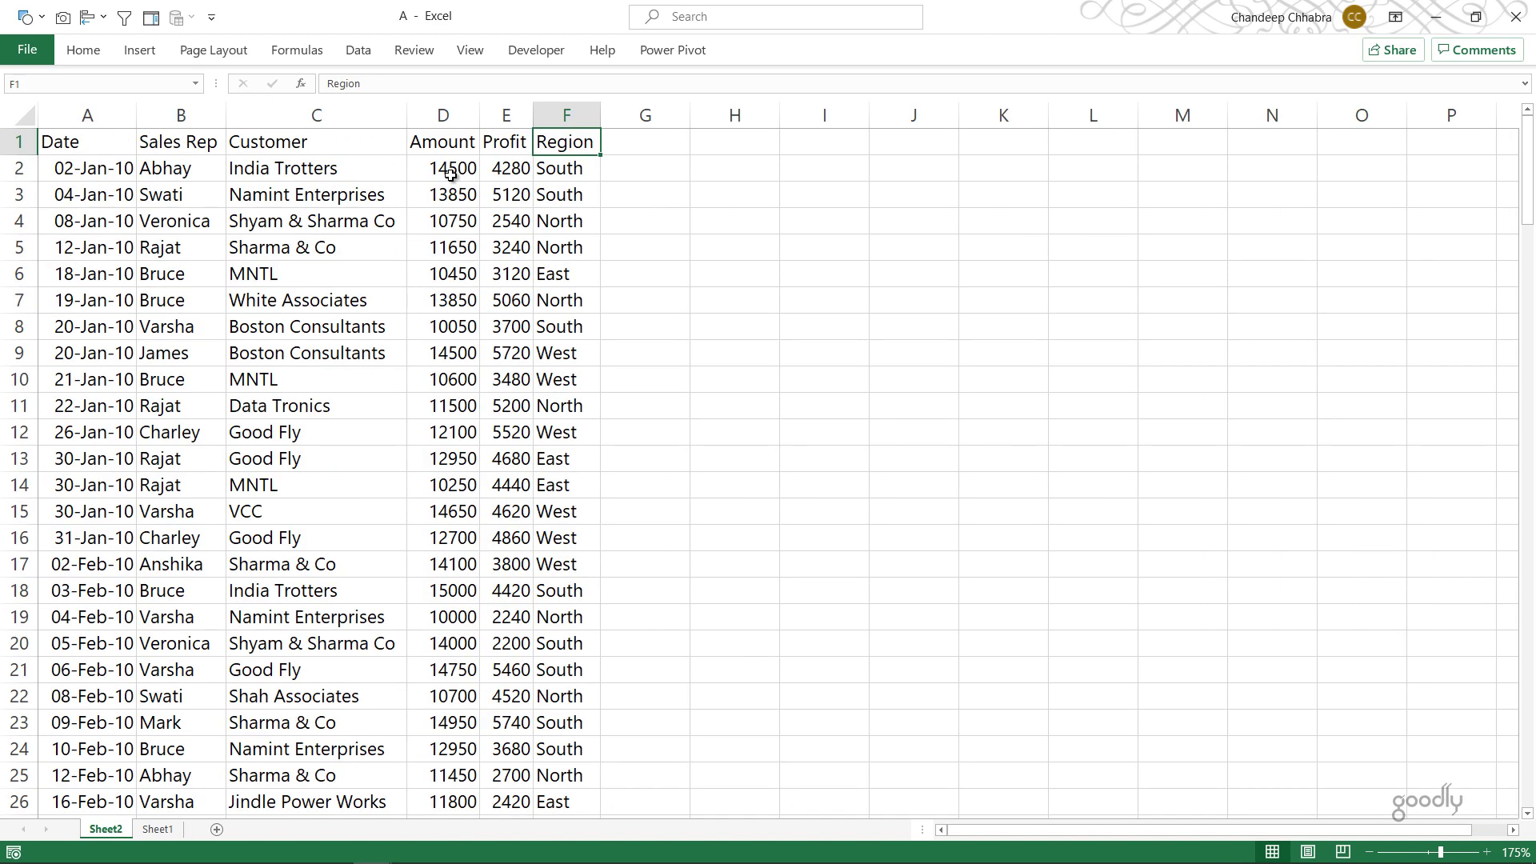
{"action": "key", "text": "ctrl+Home"}
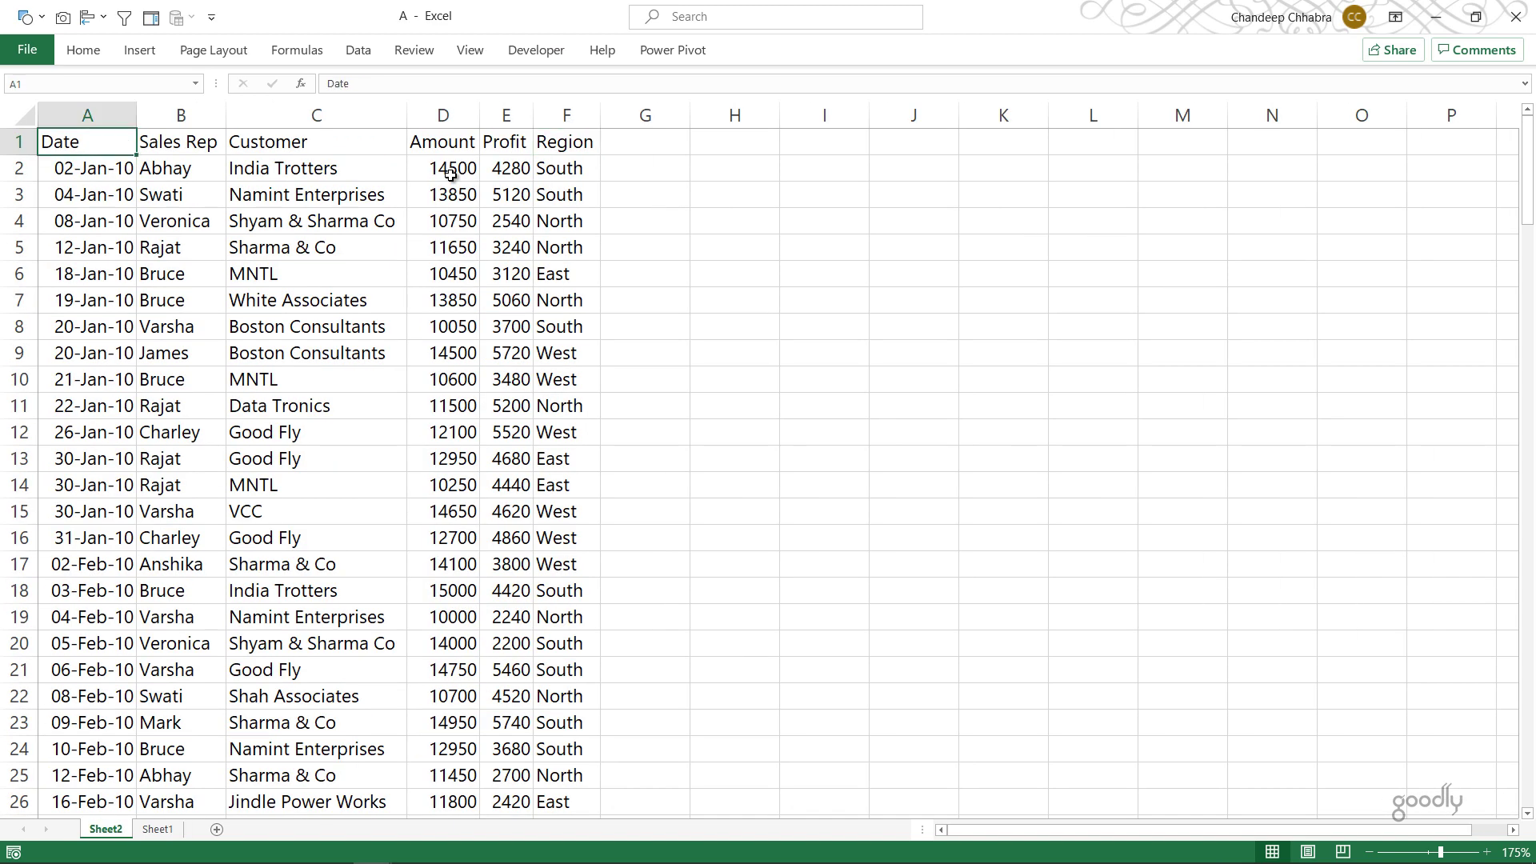
{"action": "key", "text": "Right"}
{"action": "key", "text": "Right"}
{"action": "key", "text": "Right"}
{"action": "key", "text": "Right"}
{"action": "key", "text": "ctrl+Page_Down"}
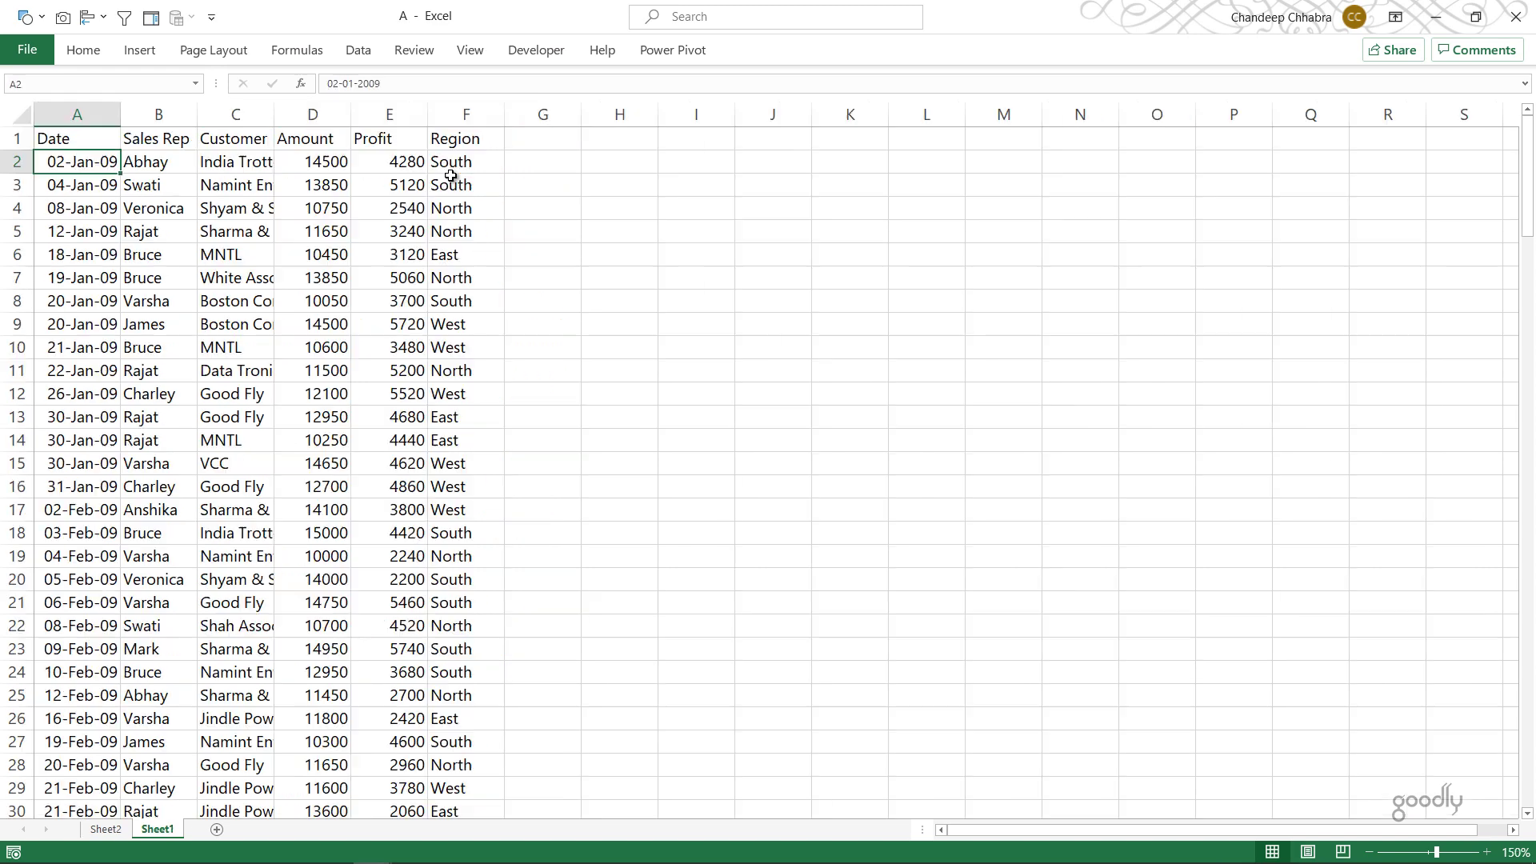
{"action": "key", "text": "Up"}
{"action": "key", "text": "ctrl+shift+Right"}
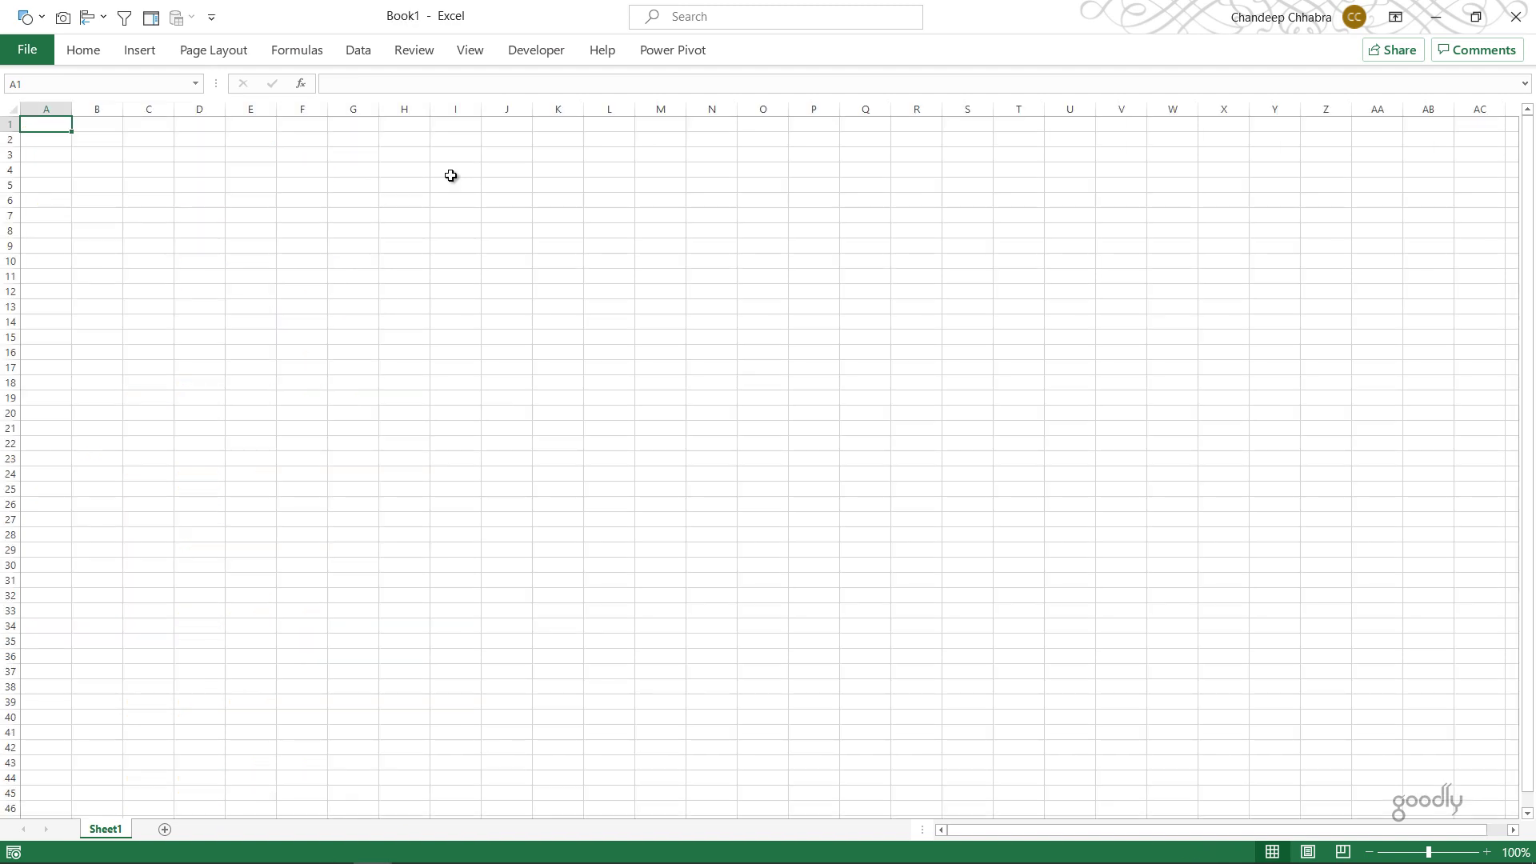
{"action": "left_click", "coordinate": [162, 472]}
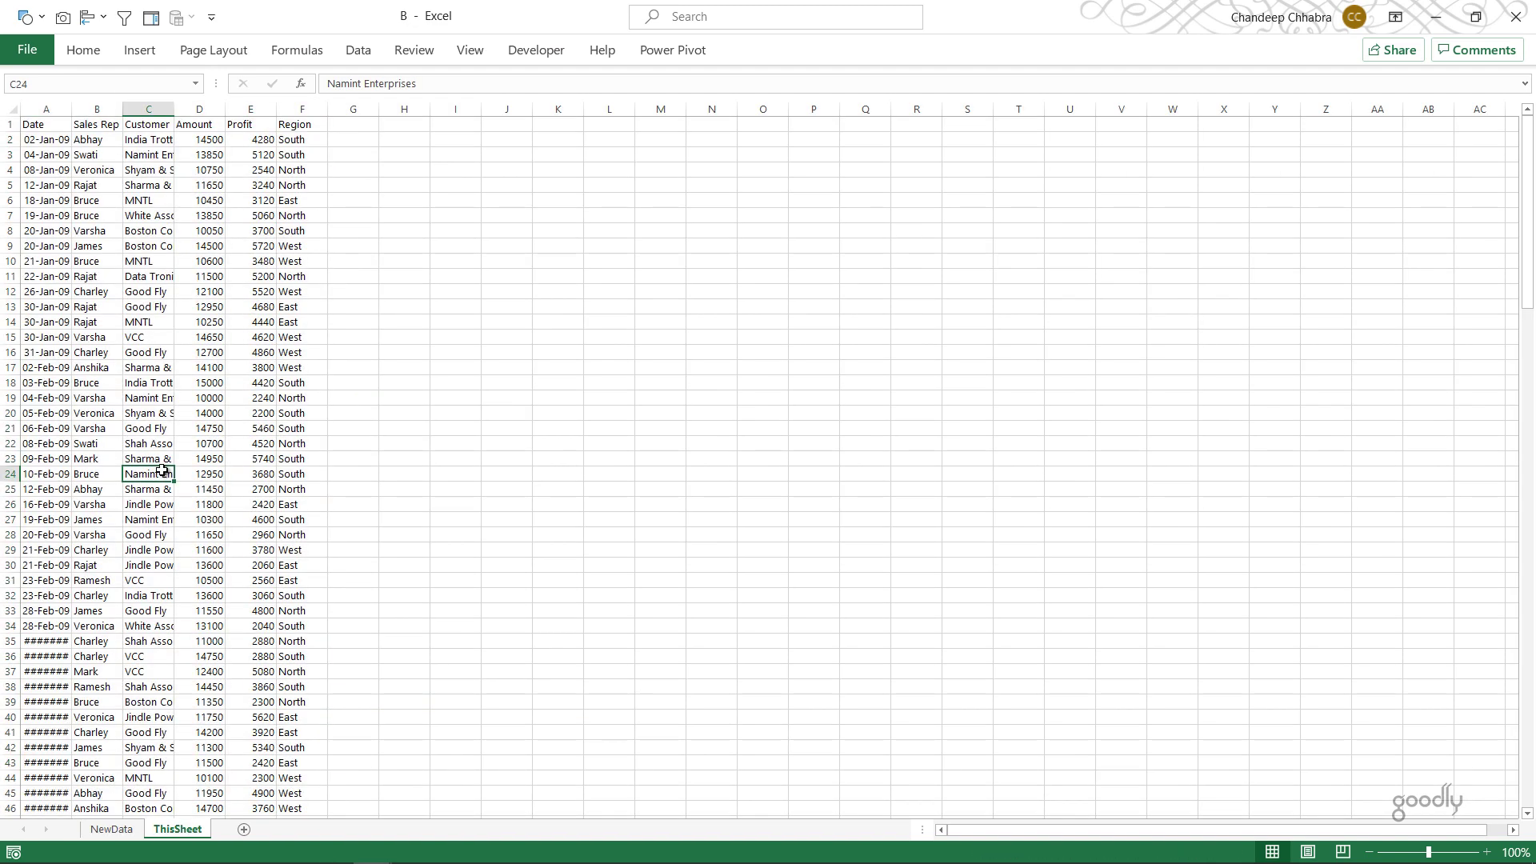
{"action": "left_click", "coordinate": [41, 121]}
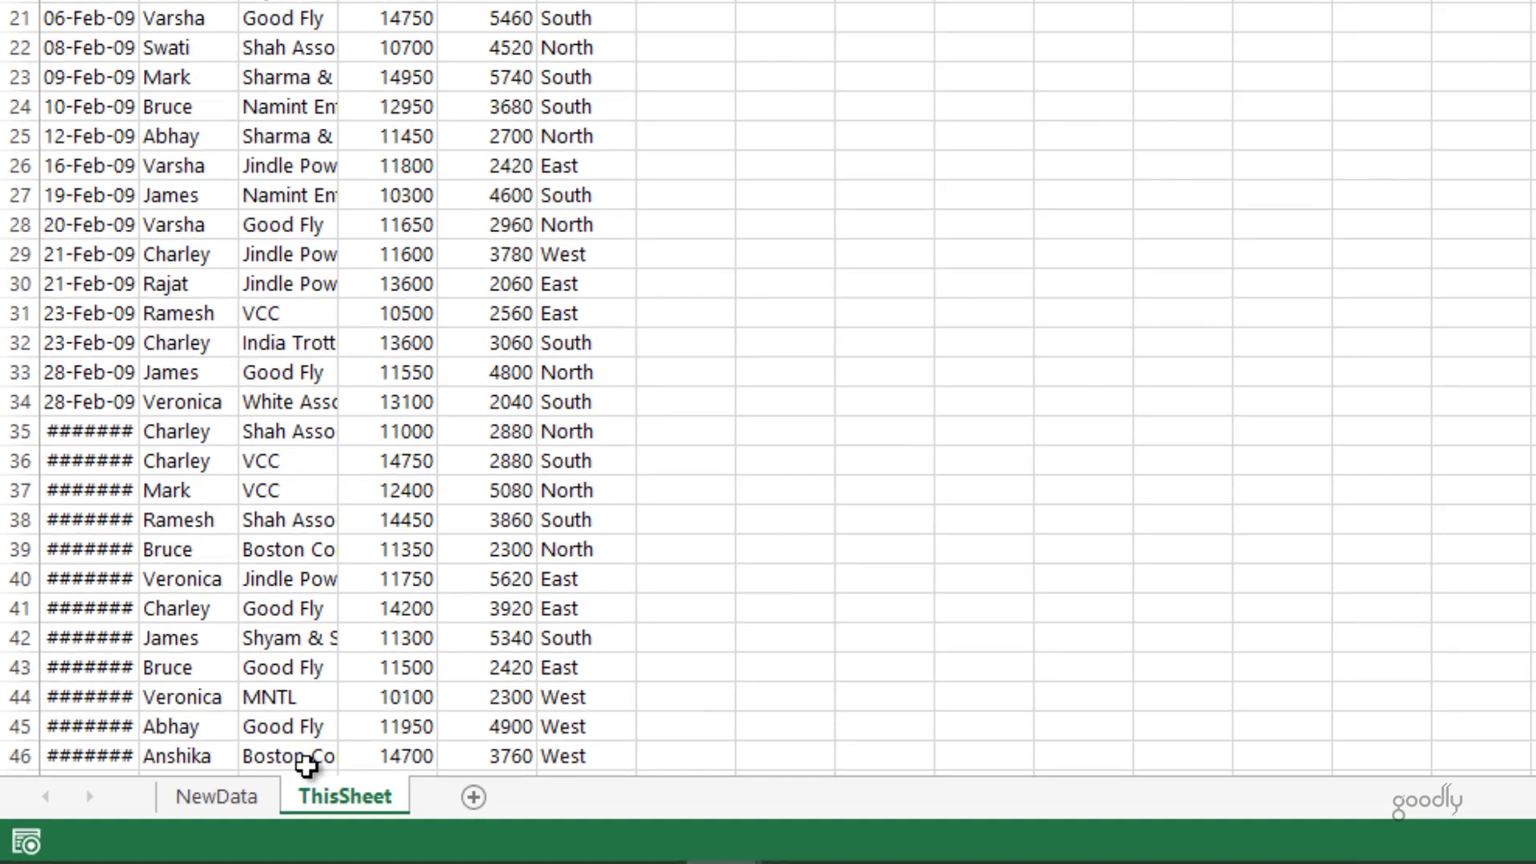
Create a blank workbook and load the file list of folder C:\Users\Goodly\Desktop\Test Combine into the Power Query Editor for transformation
{"action": "key", "text": "ctrl+n"}
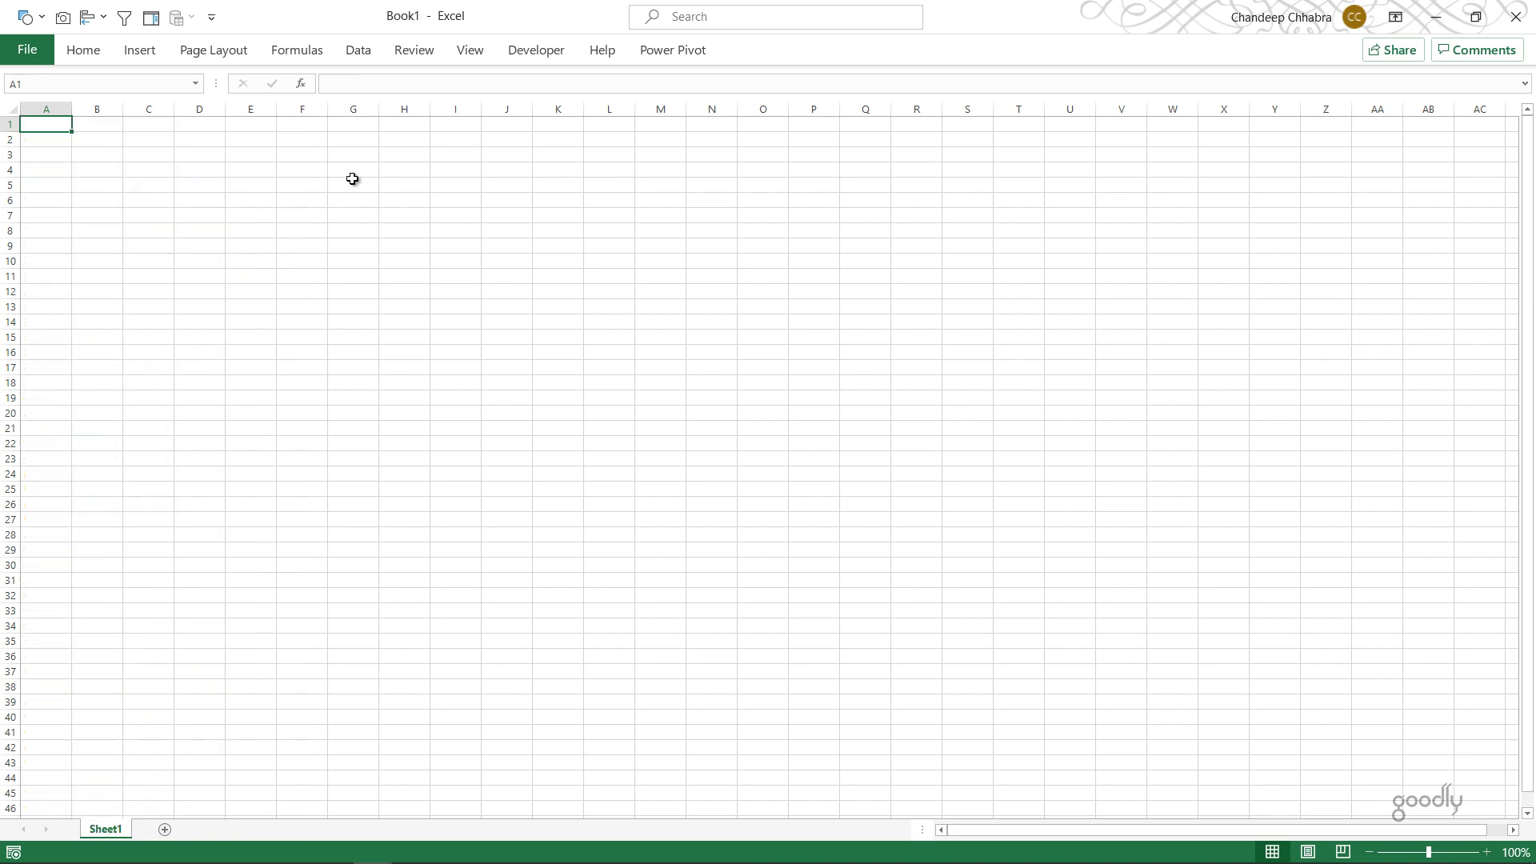
{"action": "left_click", "coordinate": [355, 50]}
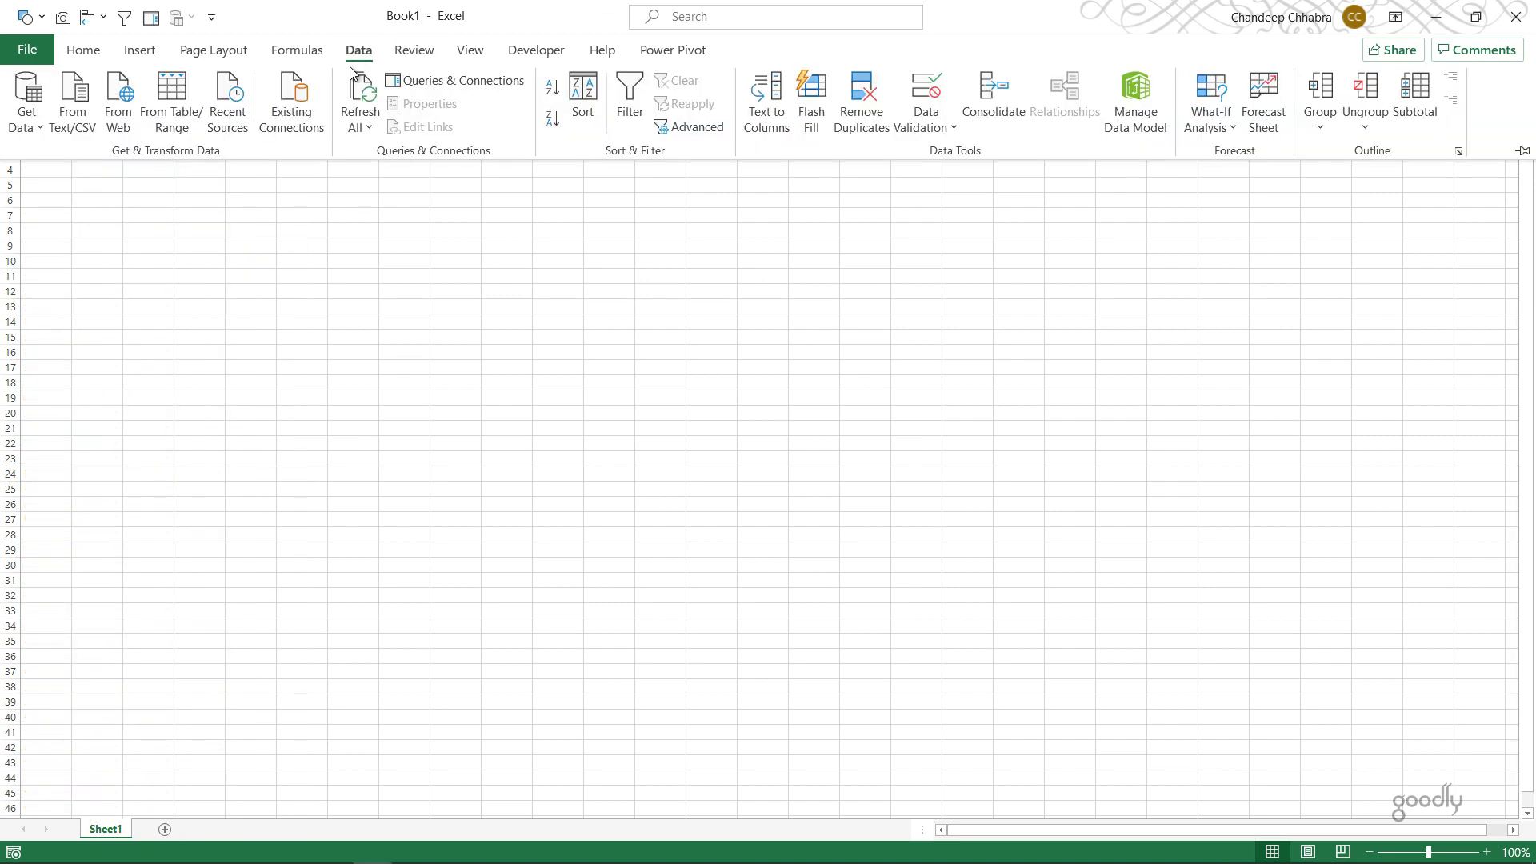
{"action": "left_click", "coordinate": [27, 111]}
{"action": "mouse_move", "coordinate": [49, 156]}
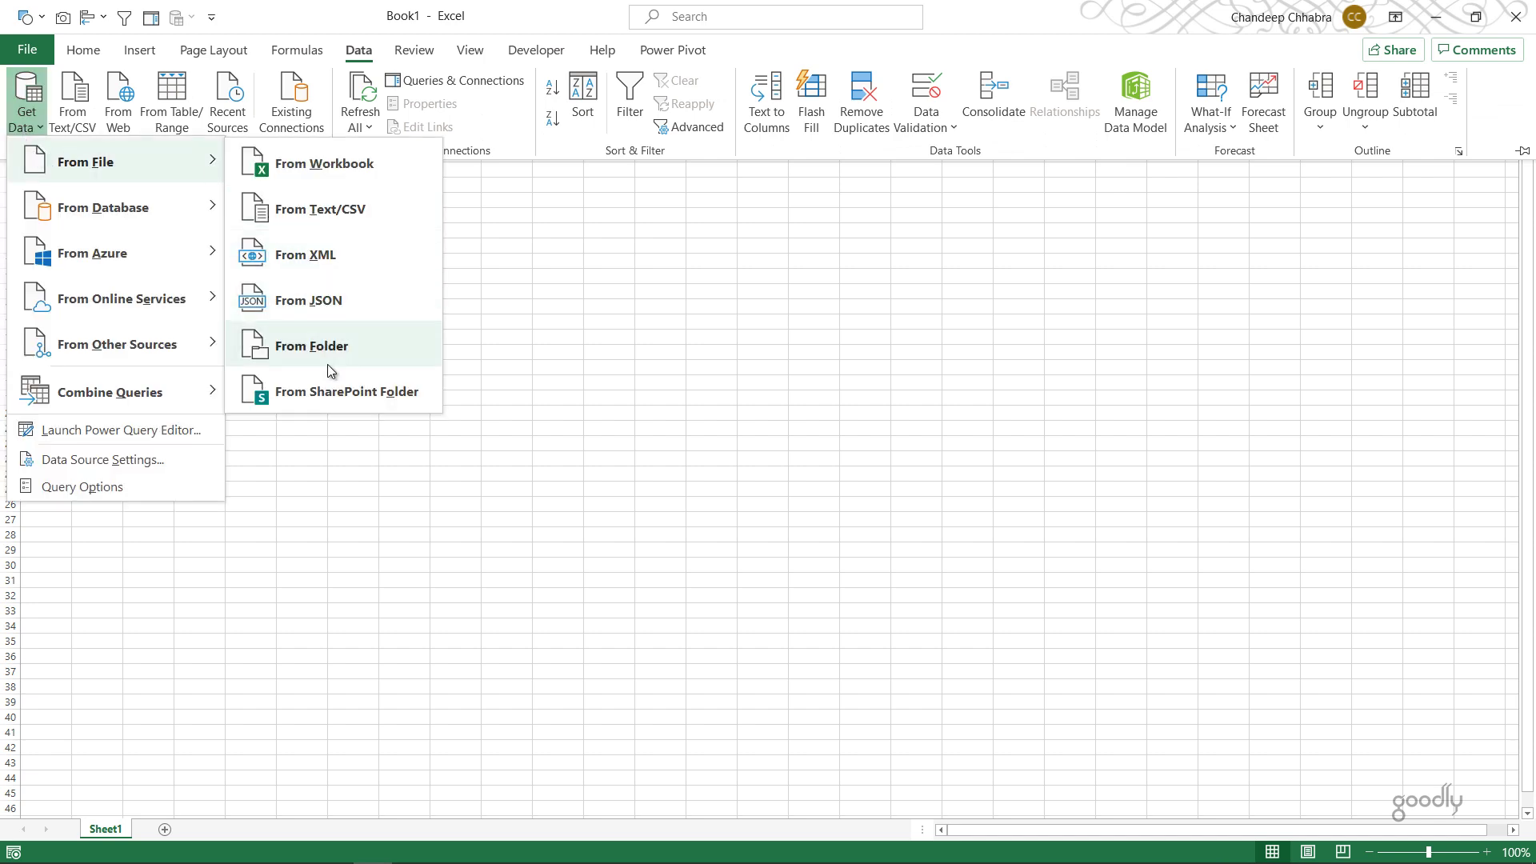
{"action": "left_click", "coordinate": [301, 354]}
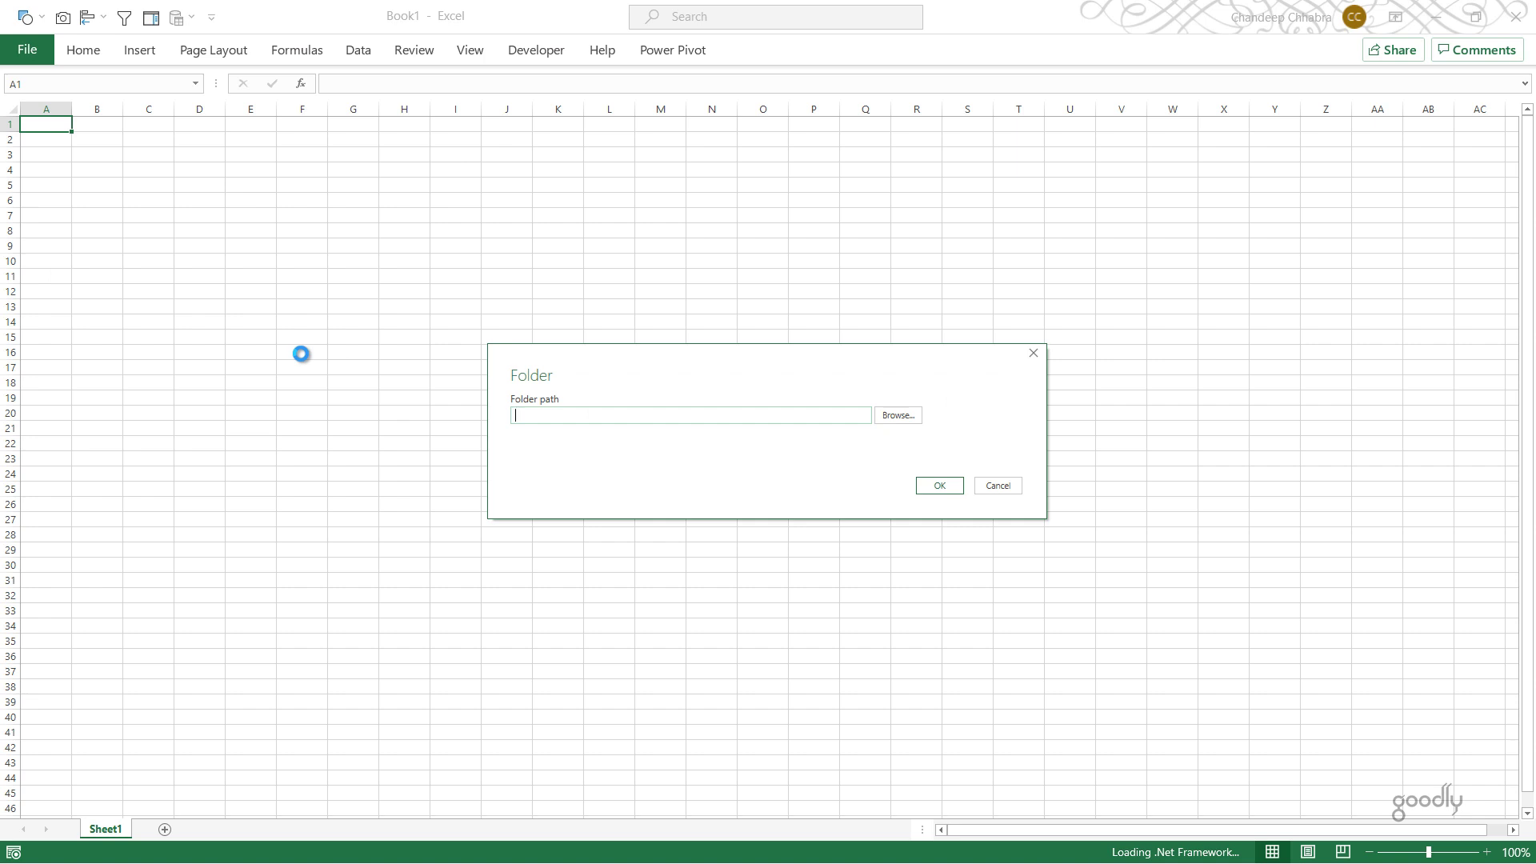
{"action": "type", "text": "C:\\Users\\Goodly\\Desktop\\Test Combine"}
{"action": "left_click", "coordinate": [941, 494]}
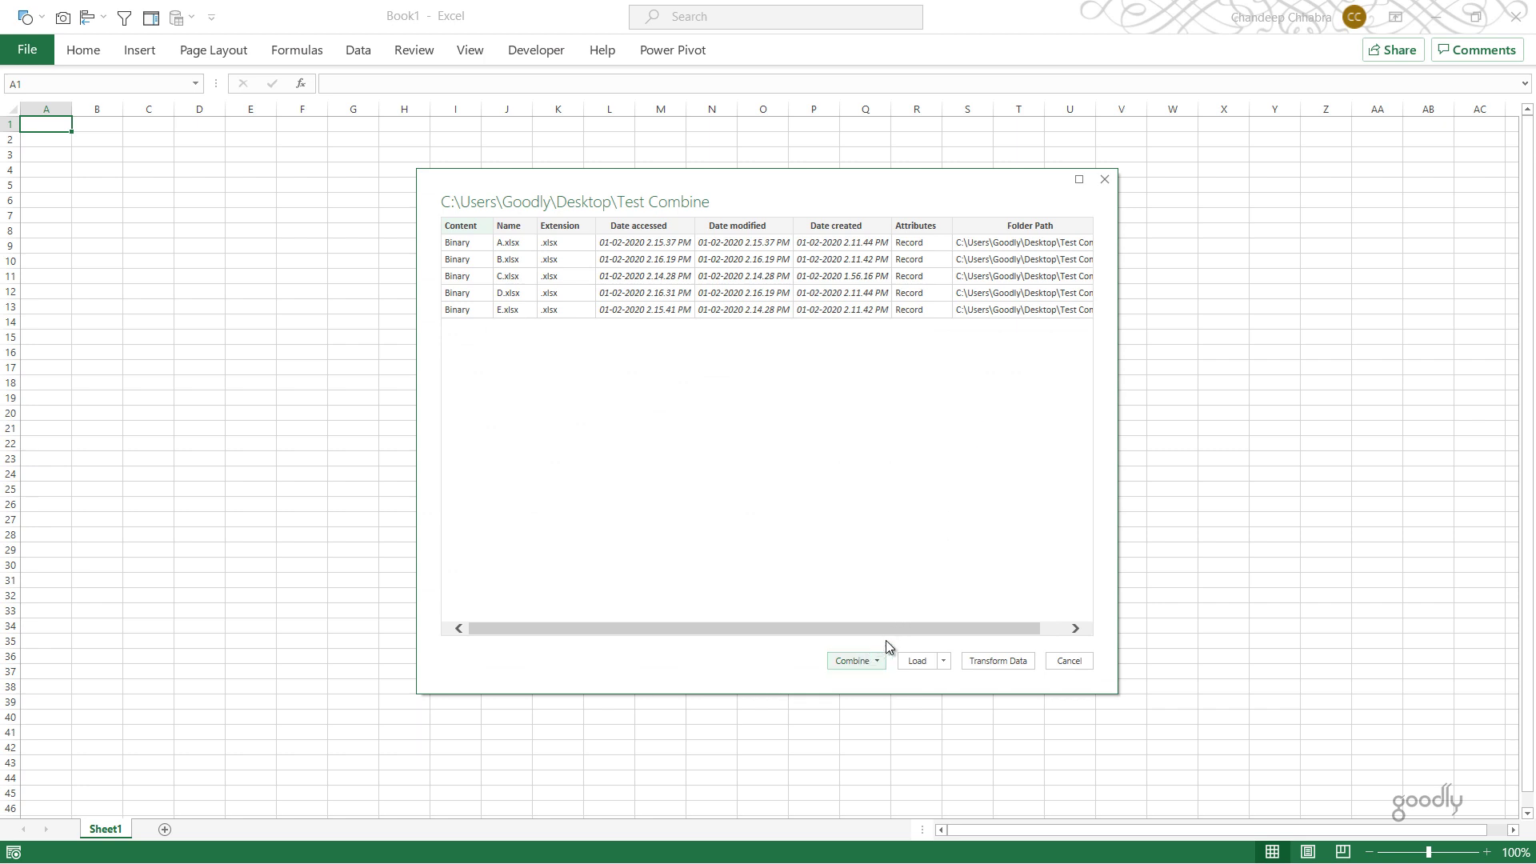
{"action": "left_click", "coordinate": [988, 664]}
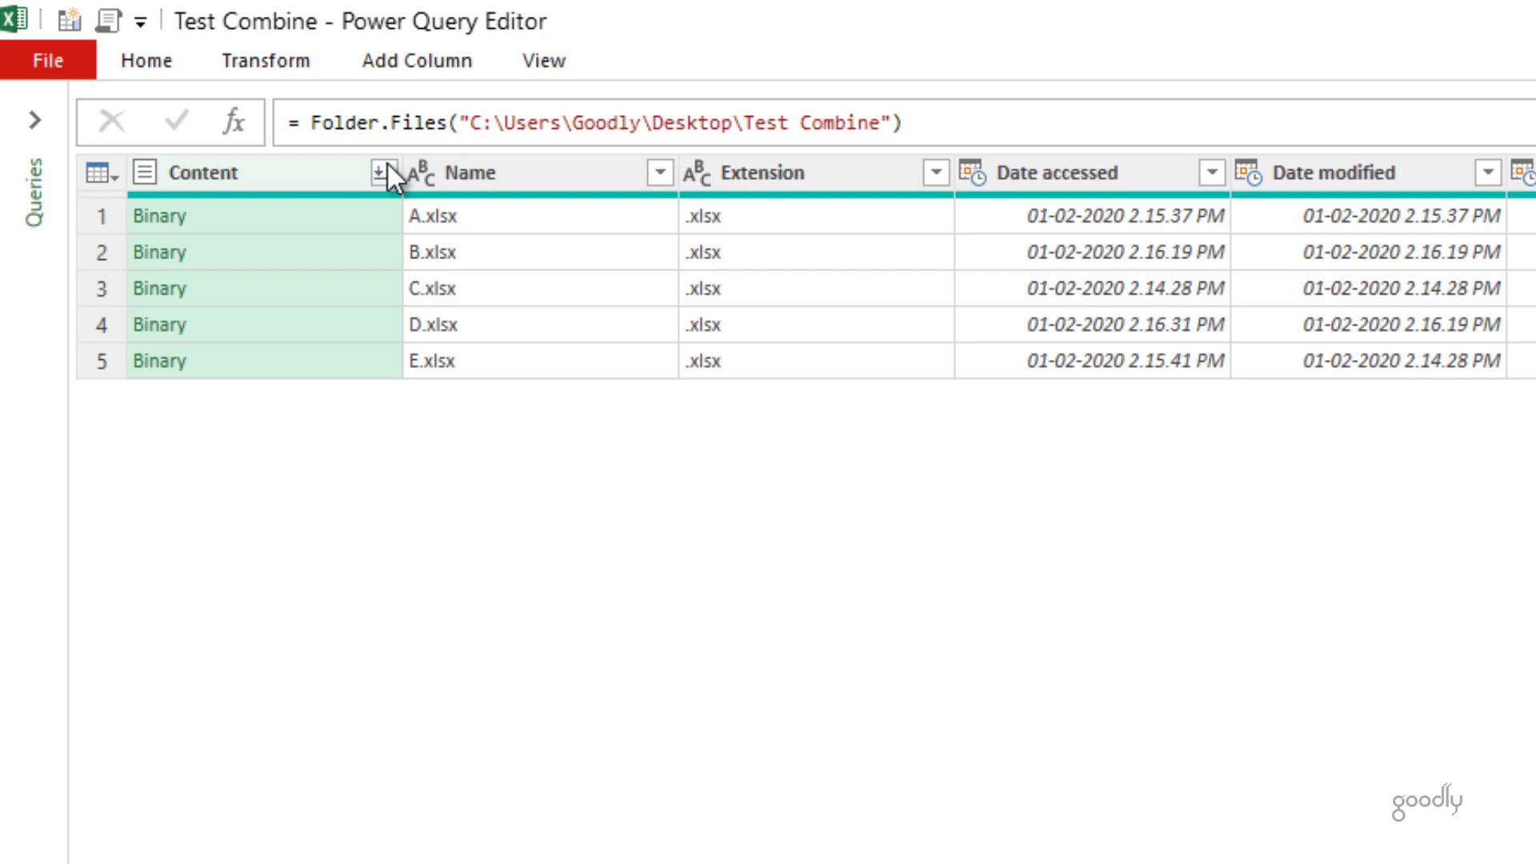
Add a custom column with the formula =Excel.Workbook([Content]) and preview the resulting table for A.xlsx
{"action": "left_click", "coordinate": [385, 170]}
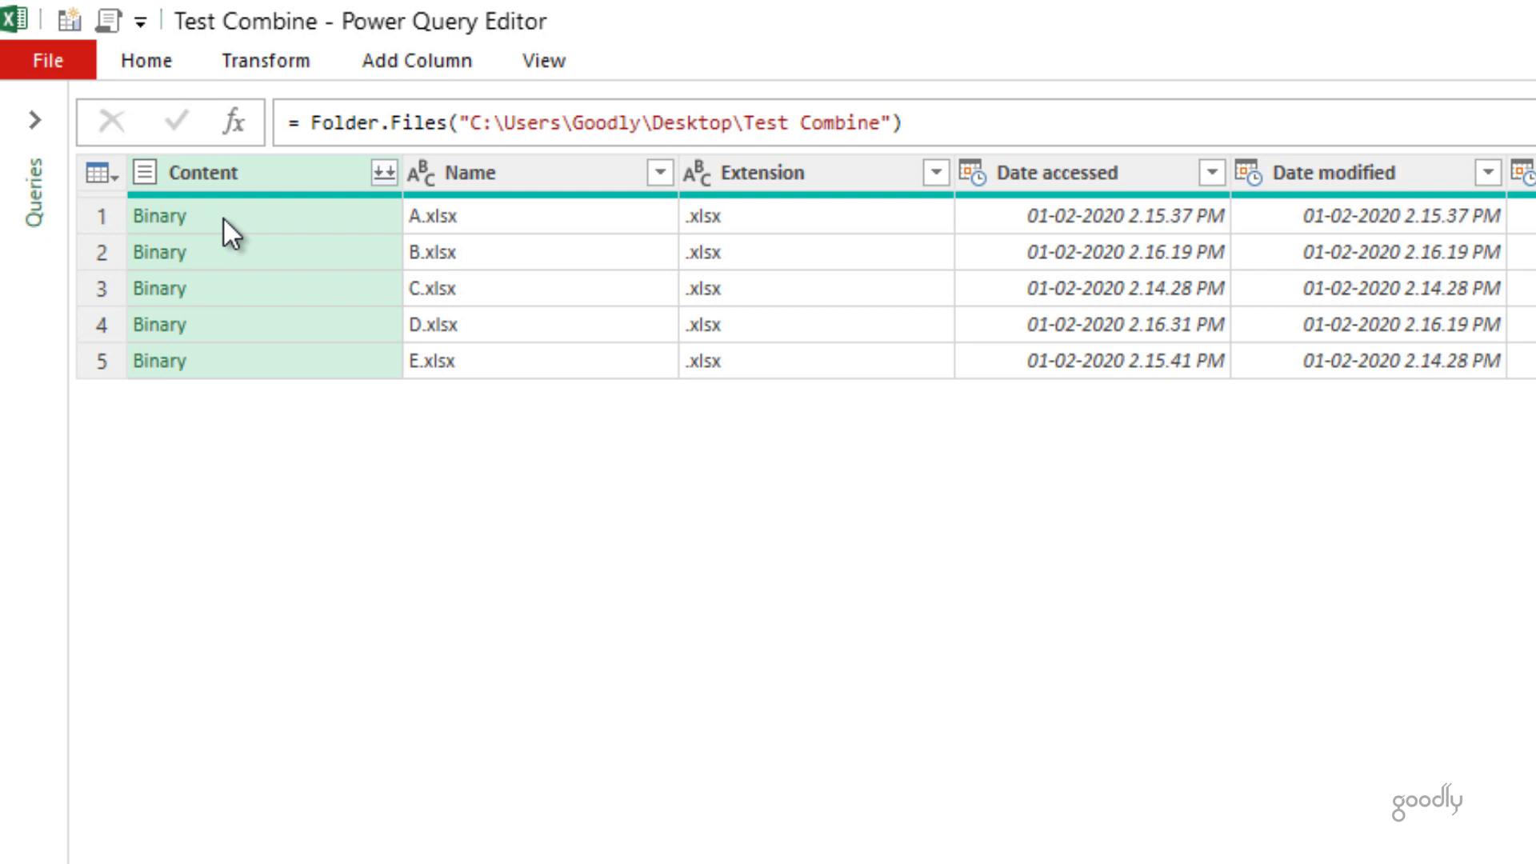
{"action": "left_click", "coordinate": [438, 64]}
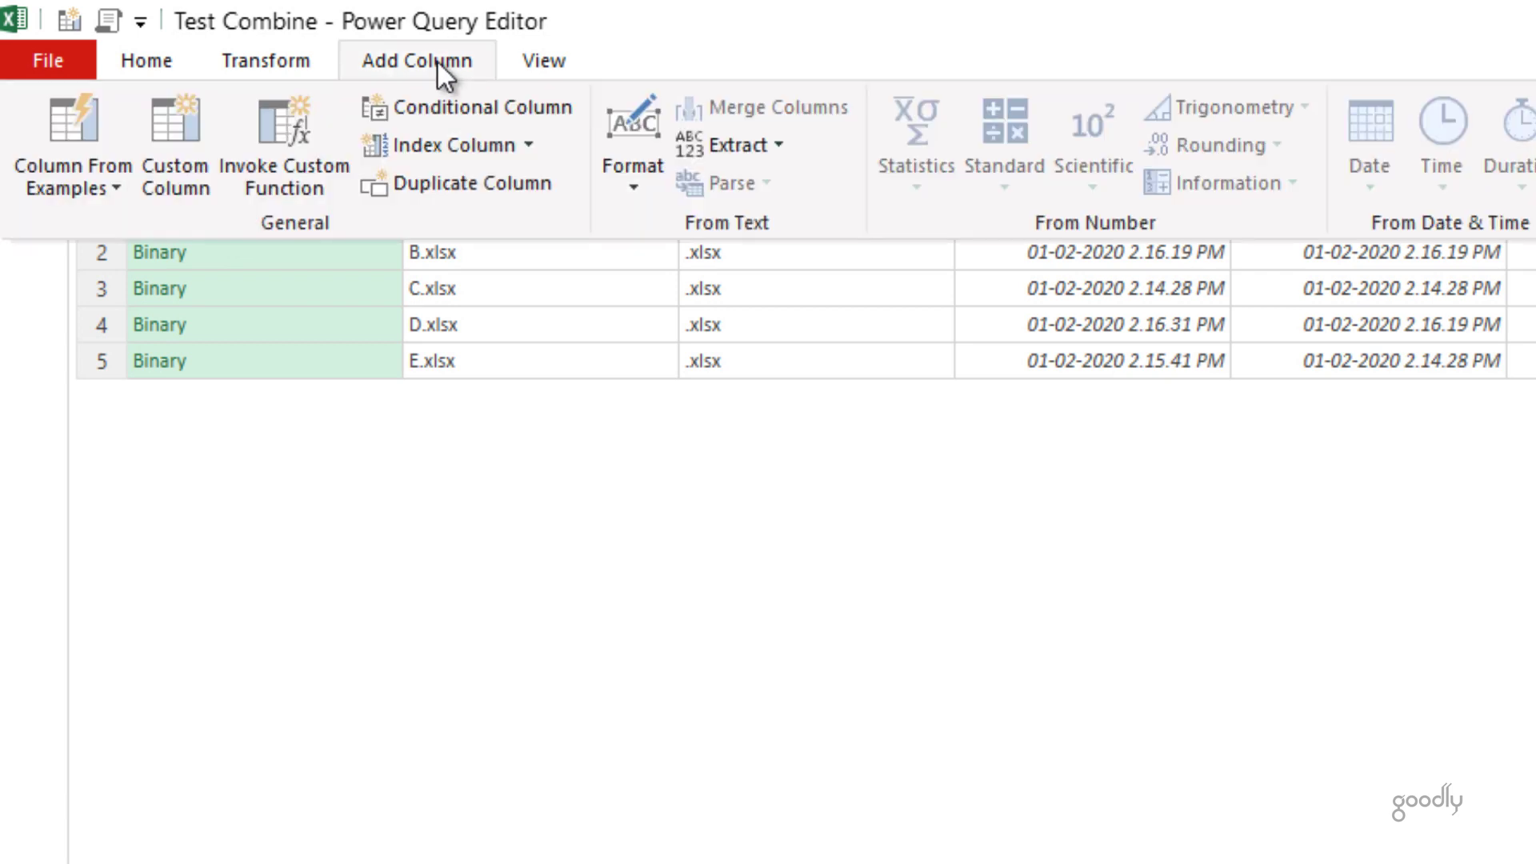
{"action": "left_click", "coordinate": [172, 145]}
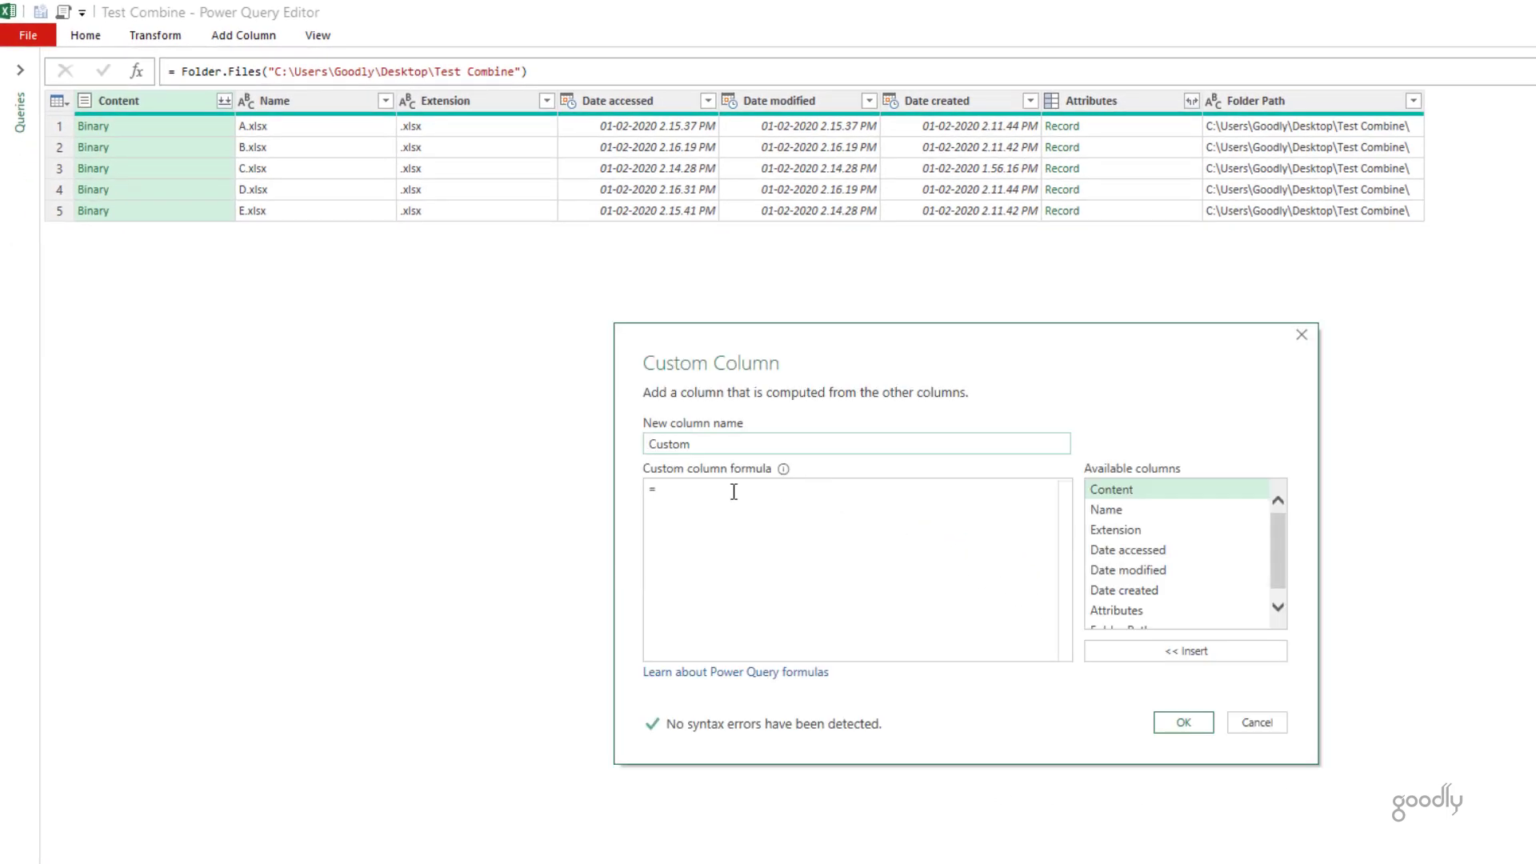
{"action": "type", "text": "Excel.Workbook(["}
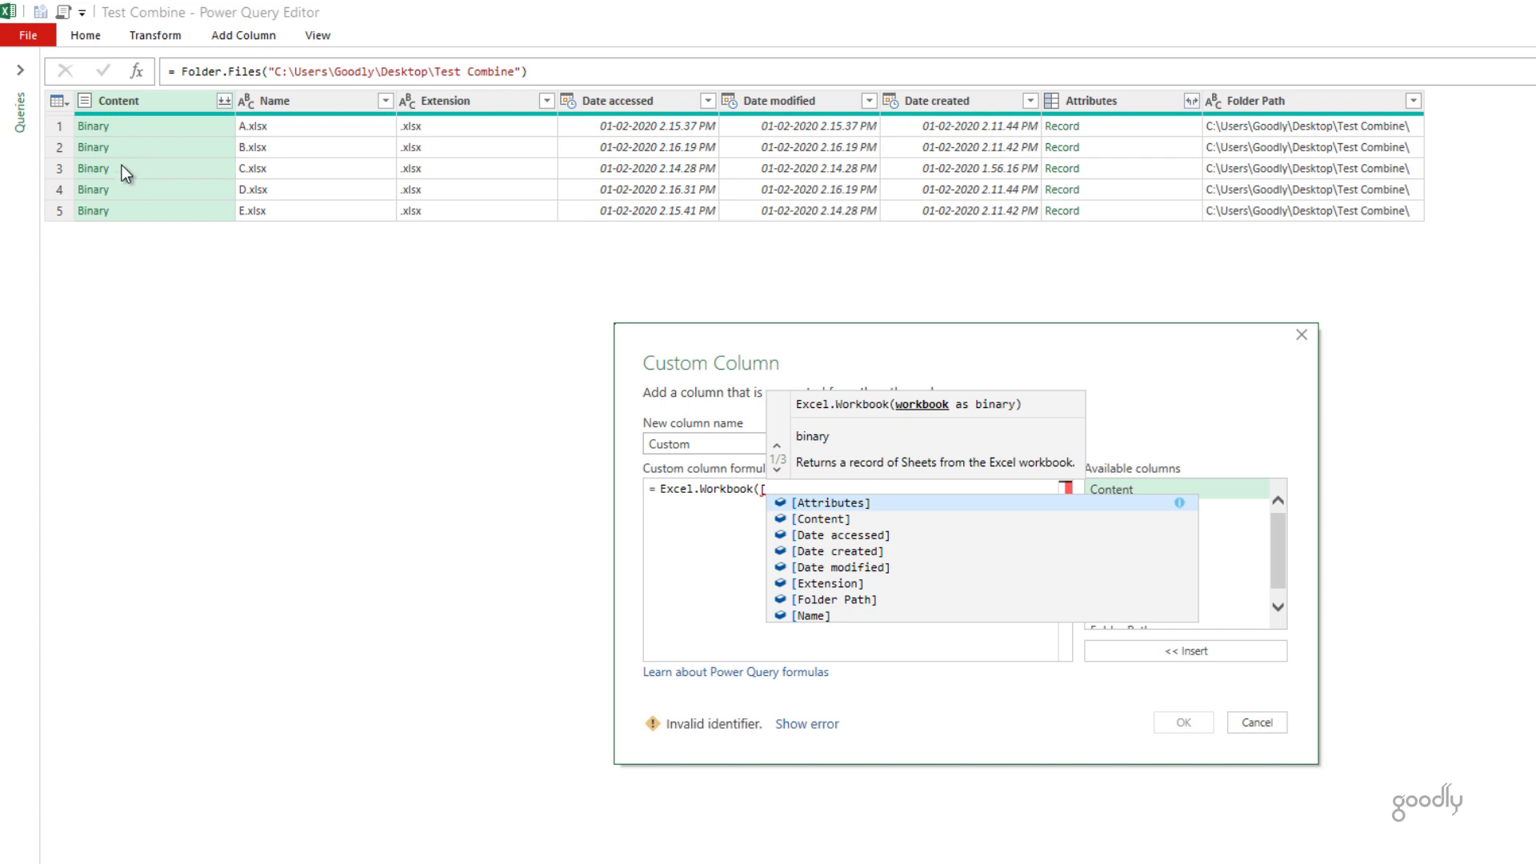
{"action": "key", "text": "Down"}
{"action": "key", "text": "Tab"}
{"action": "type", "text": ")"}
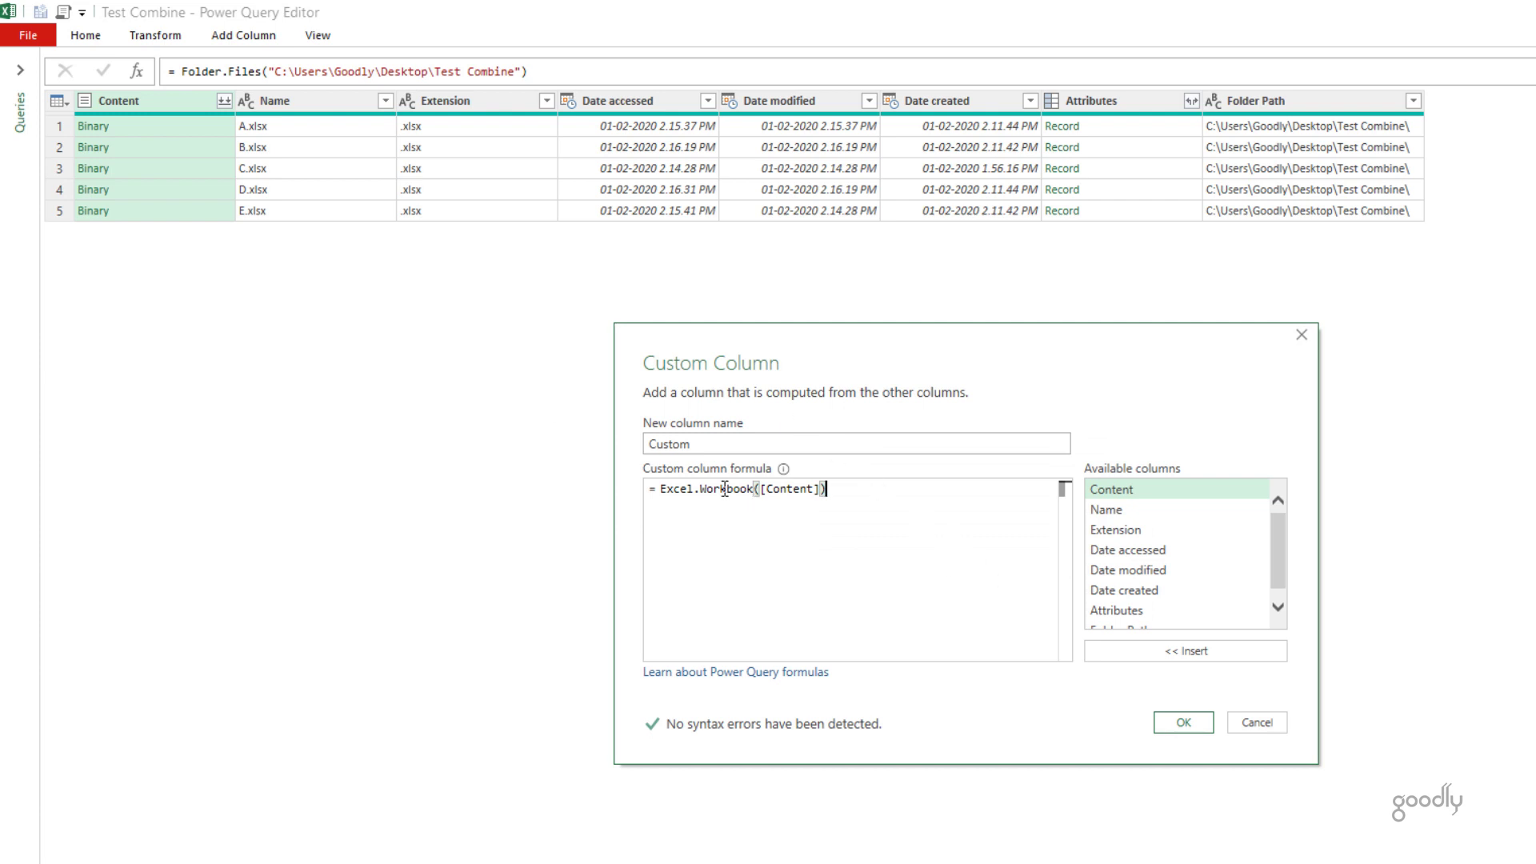
{"action": "mouse_move", "coordinate": [719, 496]}
{"action": "left_click", "coordinate": [1185, 723]}
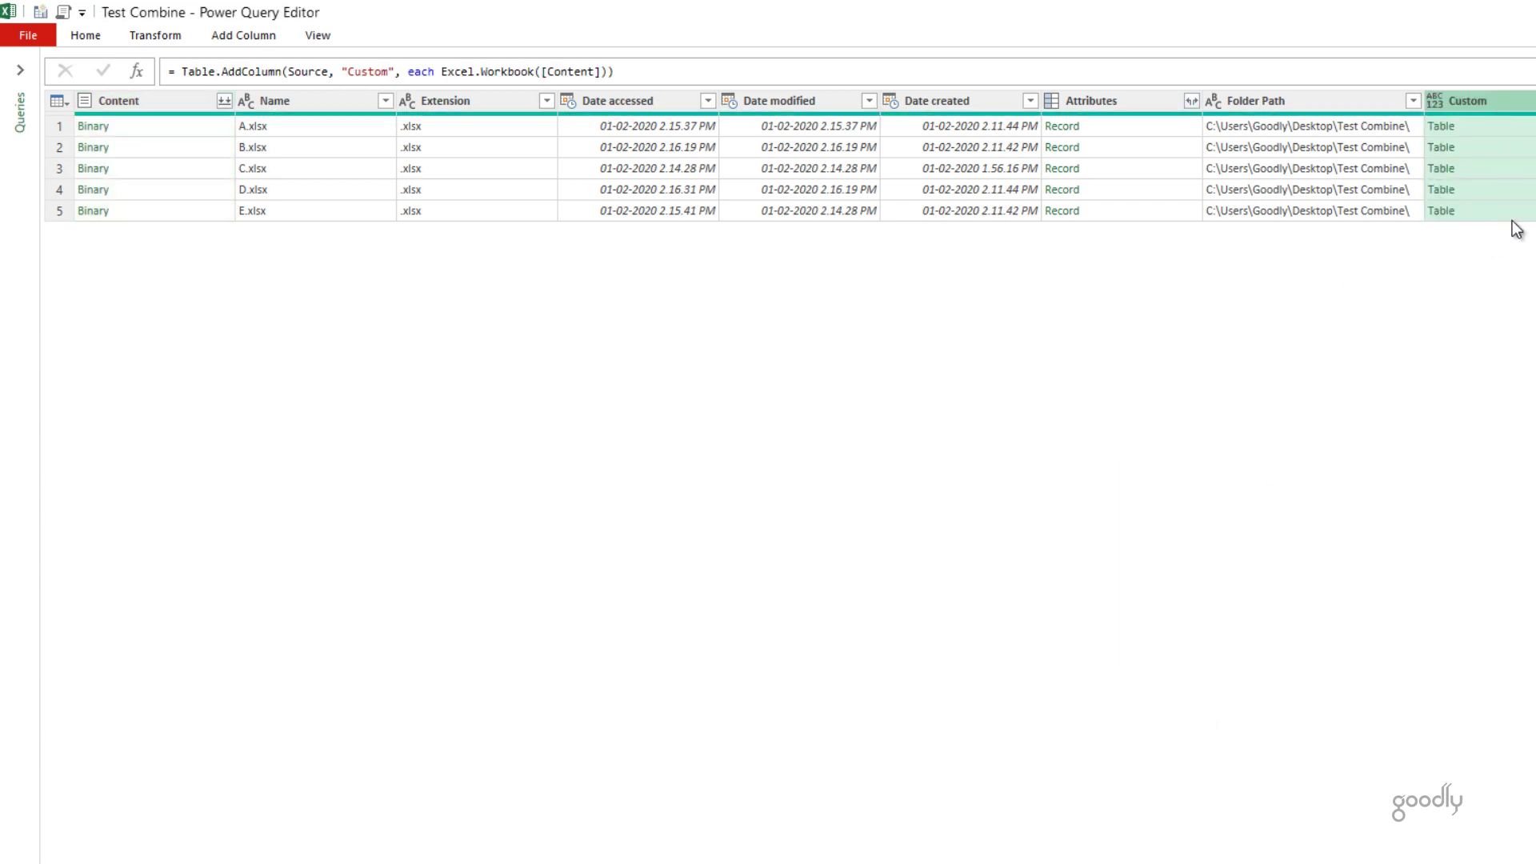
{"action": "left_click", "coordinate": [1504, 127]}
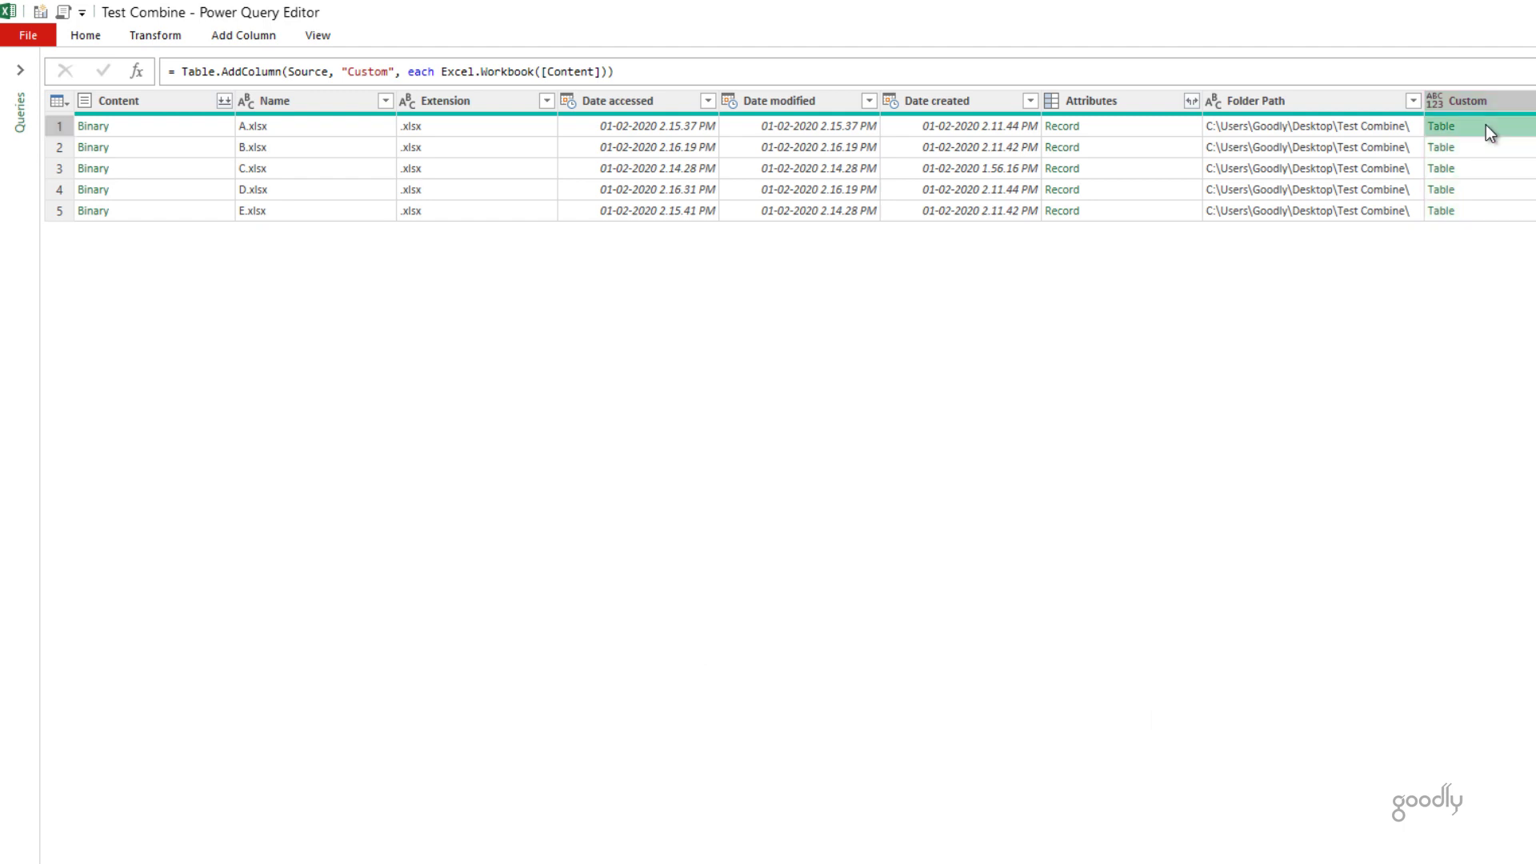
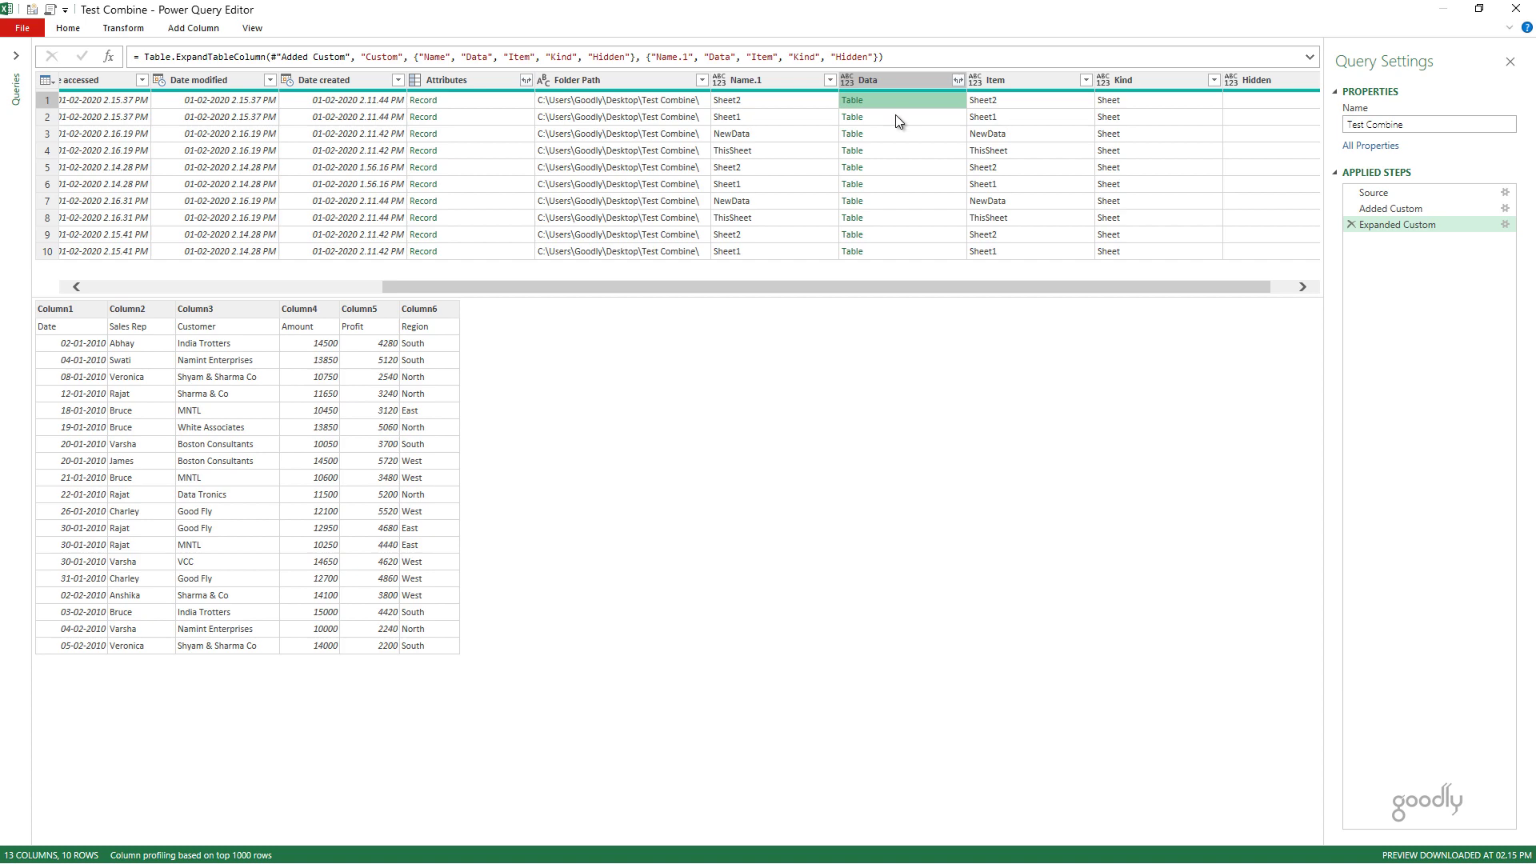
Examine the nested tables in the Data column along with the sheet names and source file names
{"action": "key", "text": "Down"}
{"action": "key", "text": "Down"}
{"action": "key", "text": "Down"}
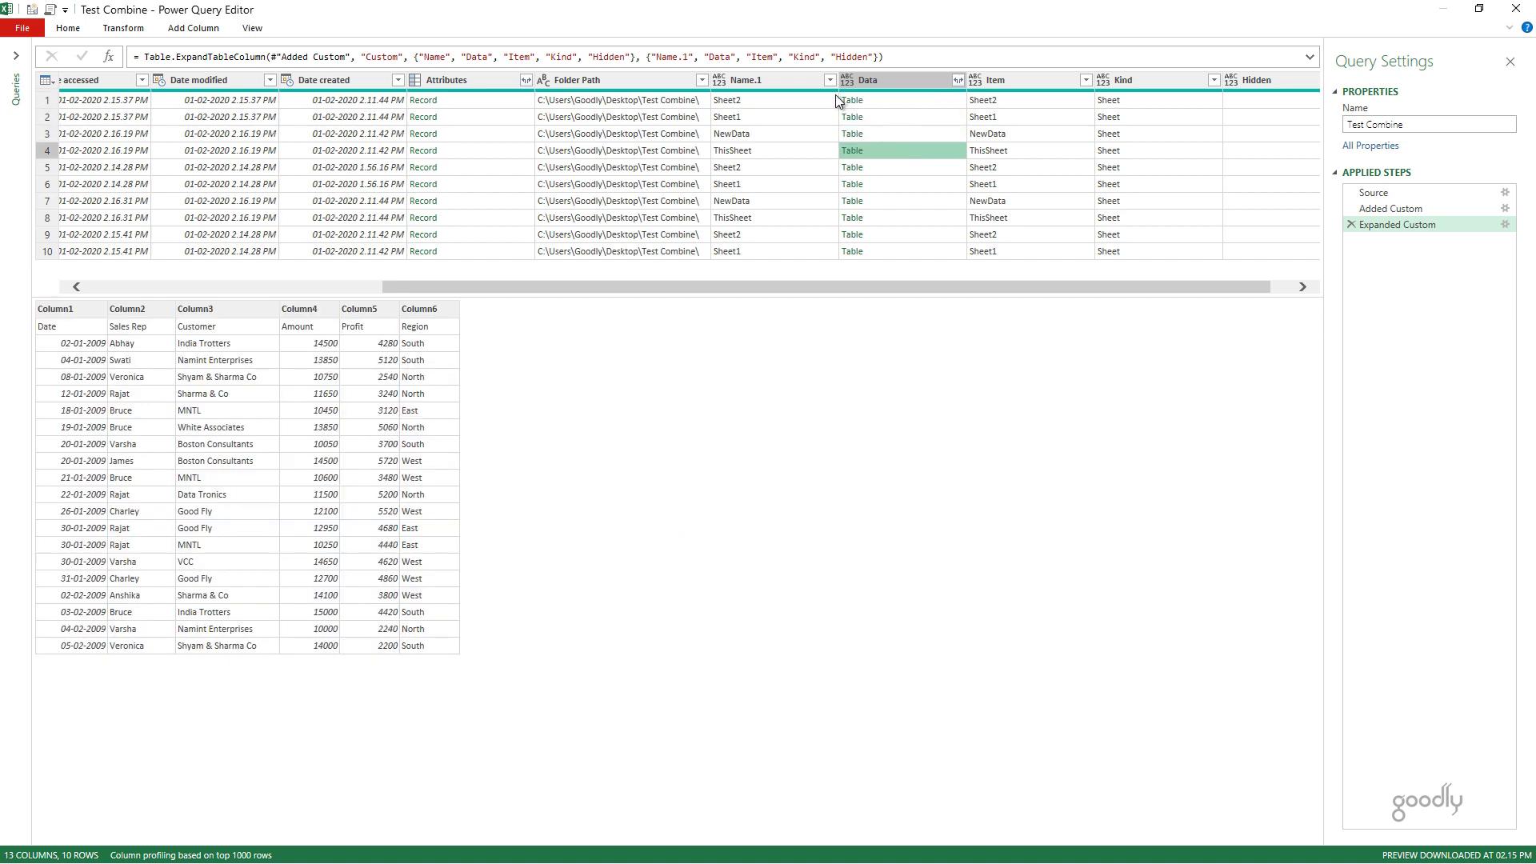
{"action": "left_click", "coordinate": [780, 79]}
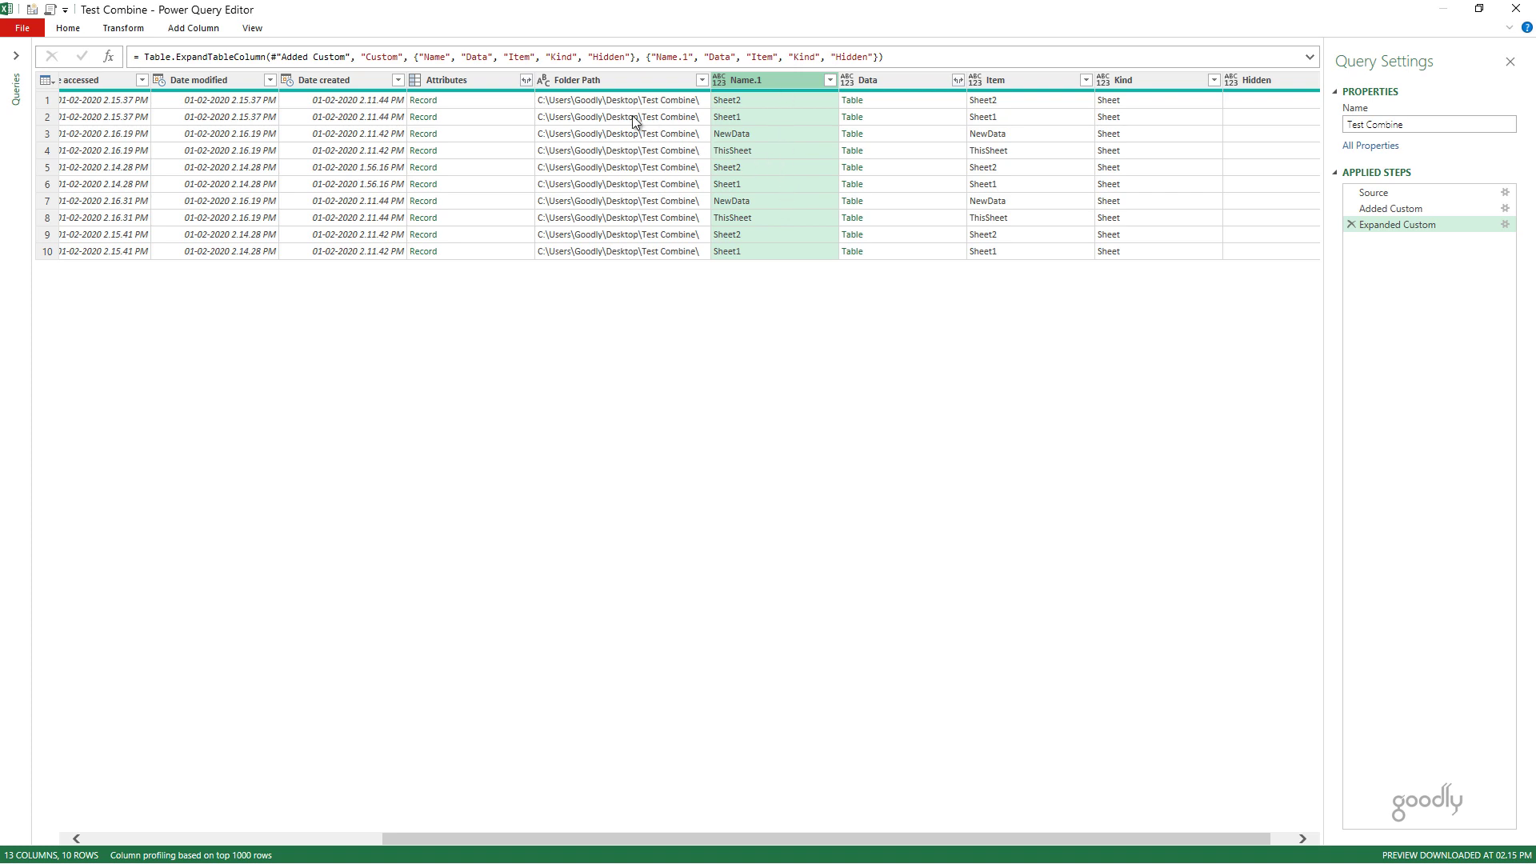
{"action": "scroll", "coordinate": [462, 343], "scroll_direction": "left", "scroll_amount": 5}
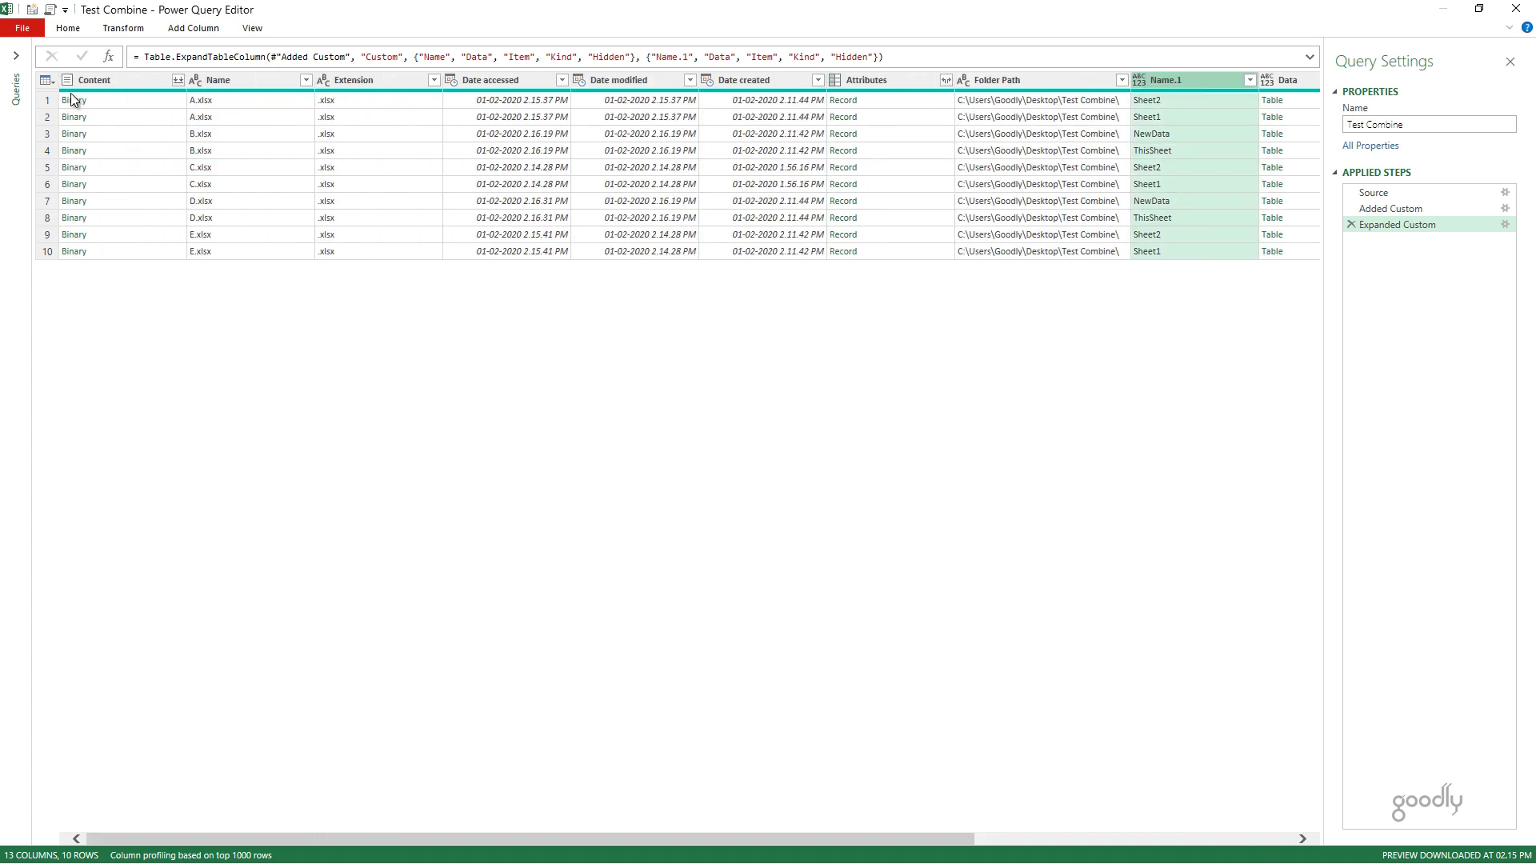
{"action": "left_click", "coordinate": [239, 81]}
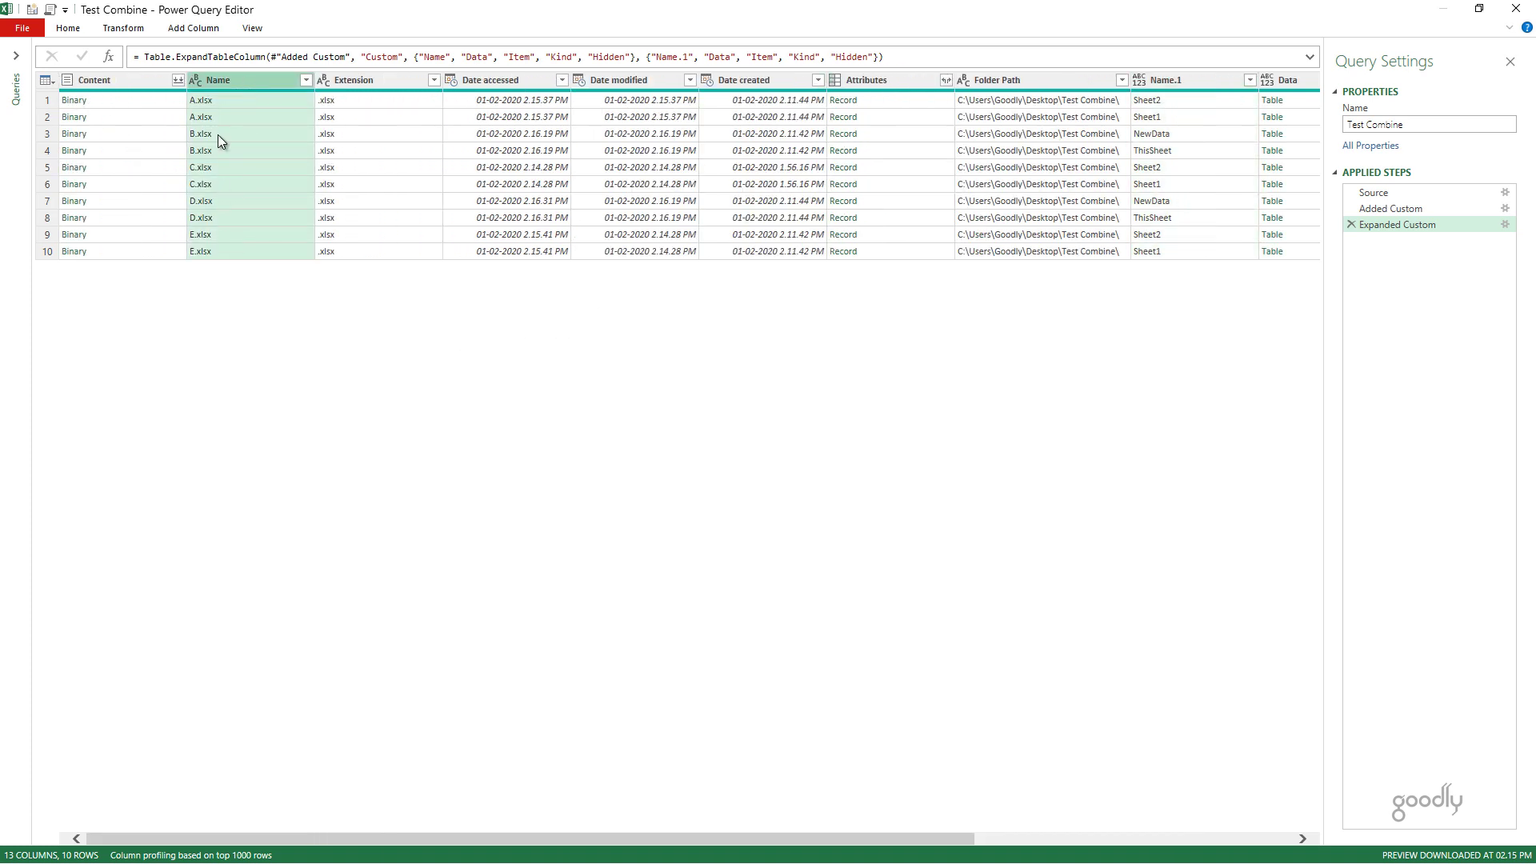
{"action": "scroll", "coordinate": [229, 173], "scroll_direction": "right", "scroll_amount": 3}
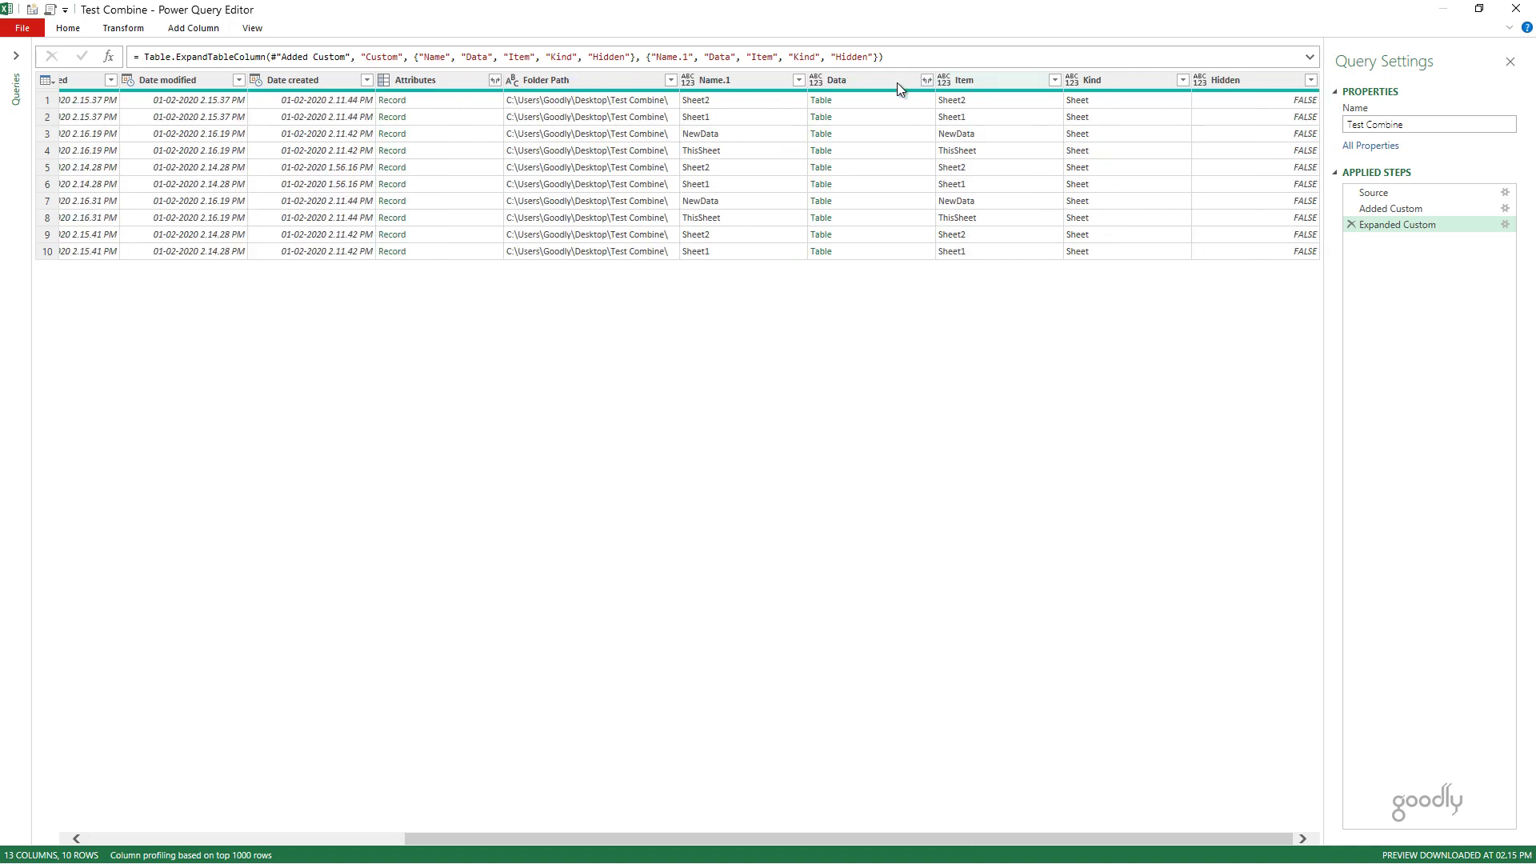
Add a custom column with the formula =Table.PromoteHeaders([Data]) and preview its table in the first row
{"action": "left_click", "coordinate": [886, 96]}
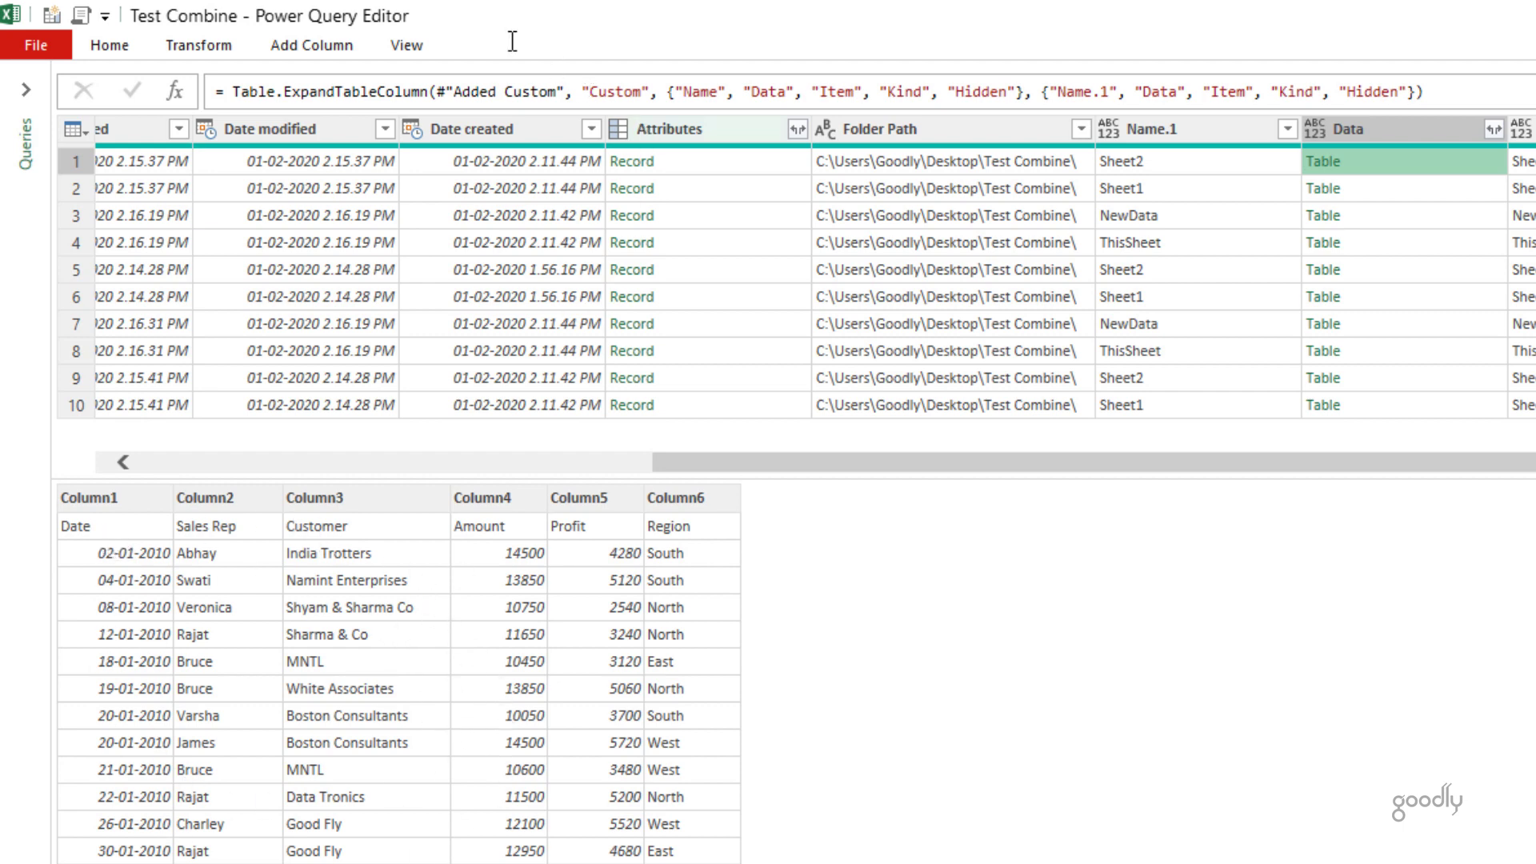
{"action": "left_click", "coordinate": [310, 45]}
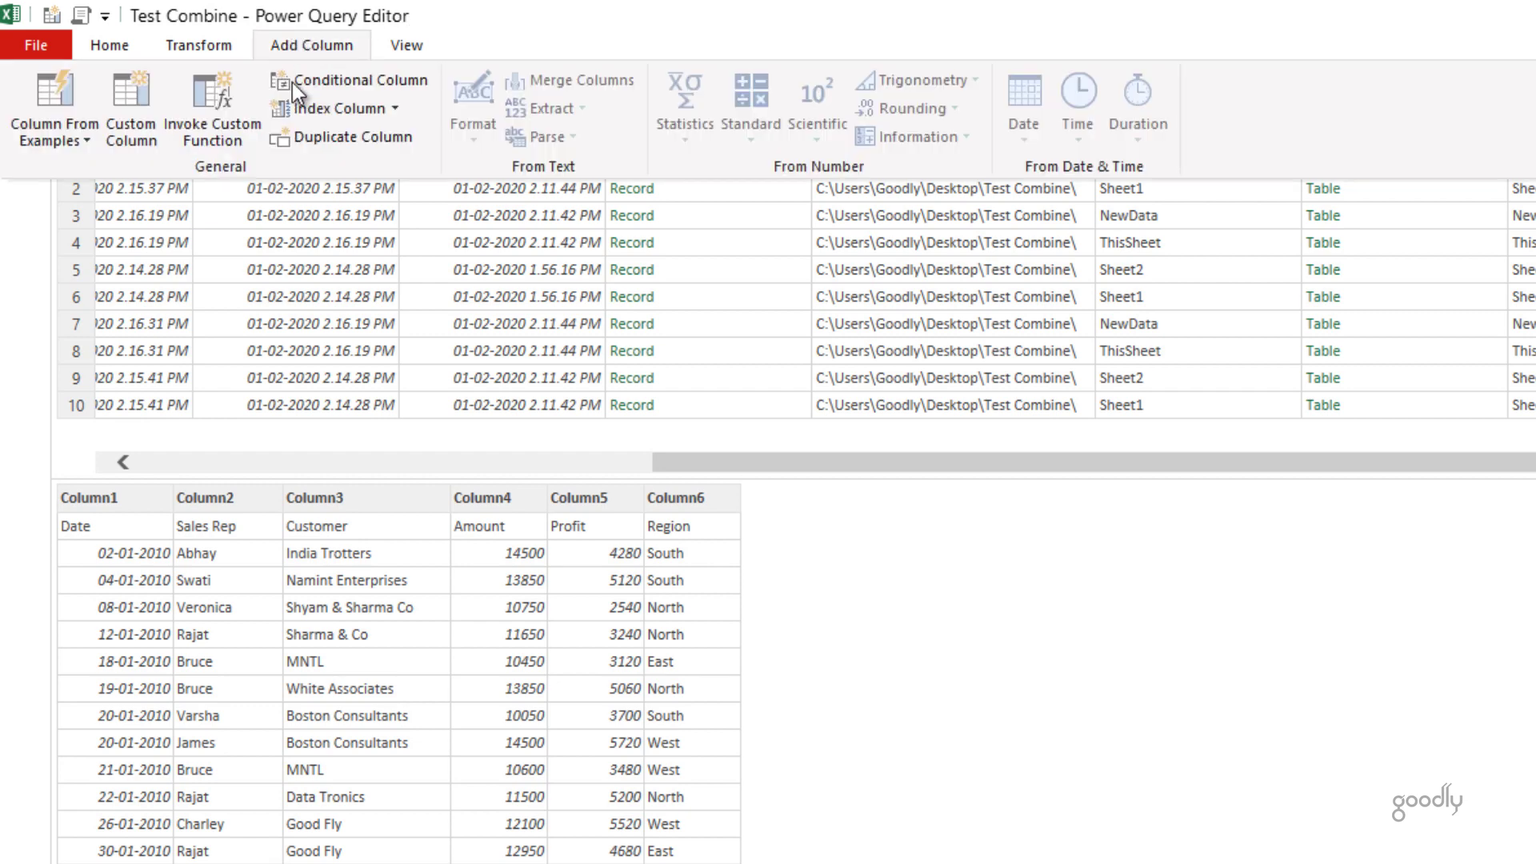
{"action": "left_click", "coordinate": [113, 94]}
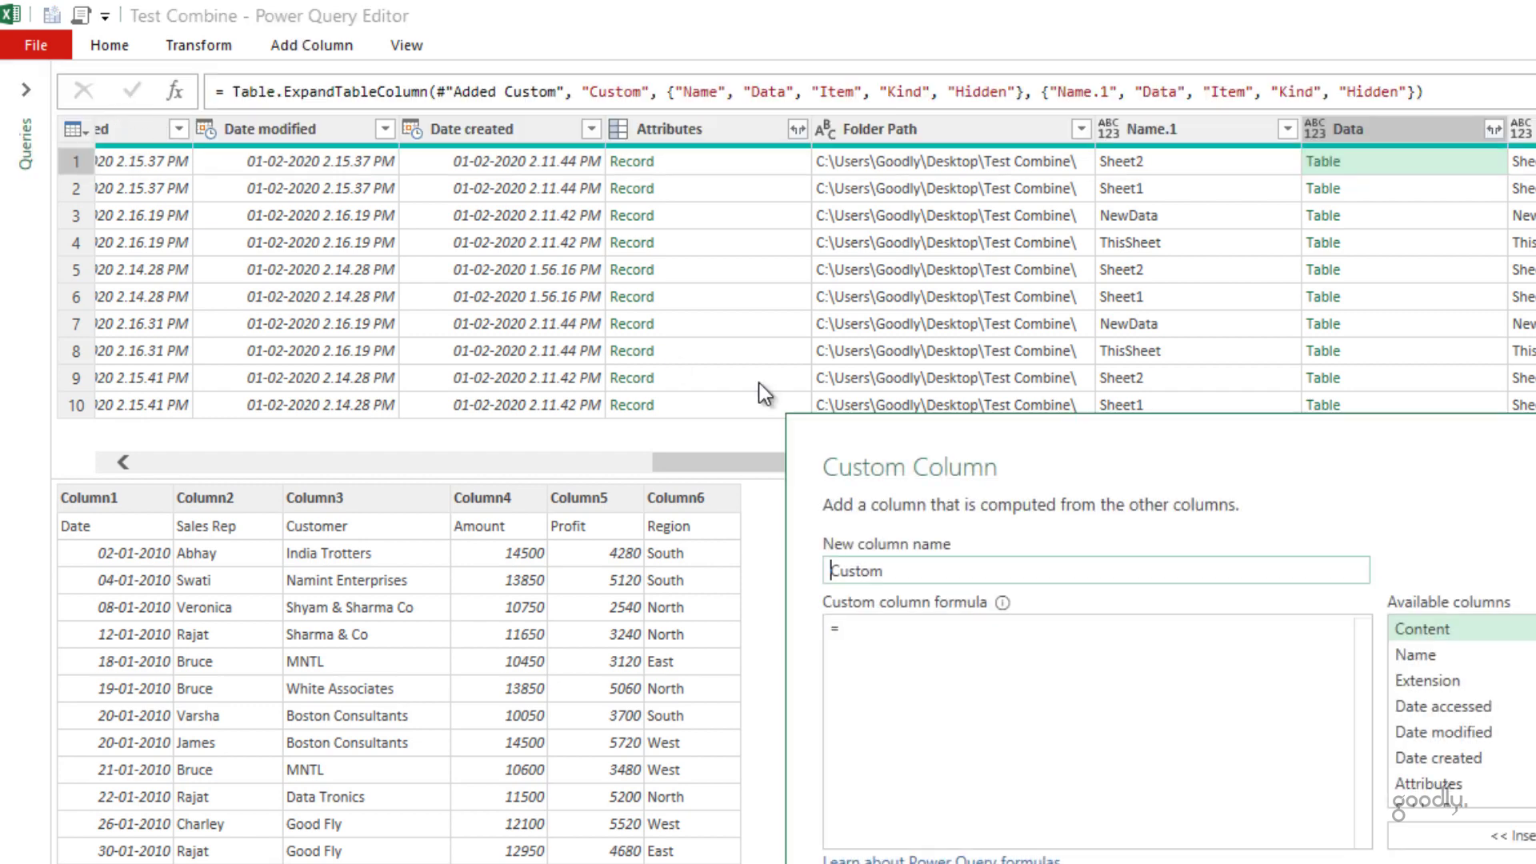
{"action": "left_click", "coordinate": [996, 660]}
{"action": "type", "text": "T"}
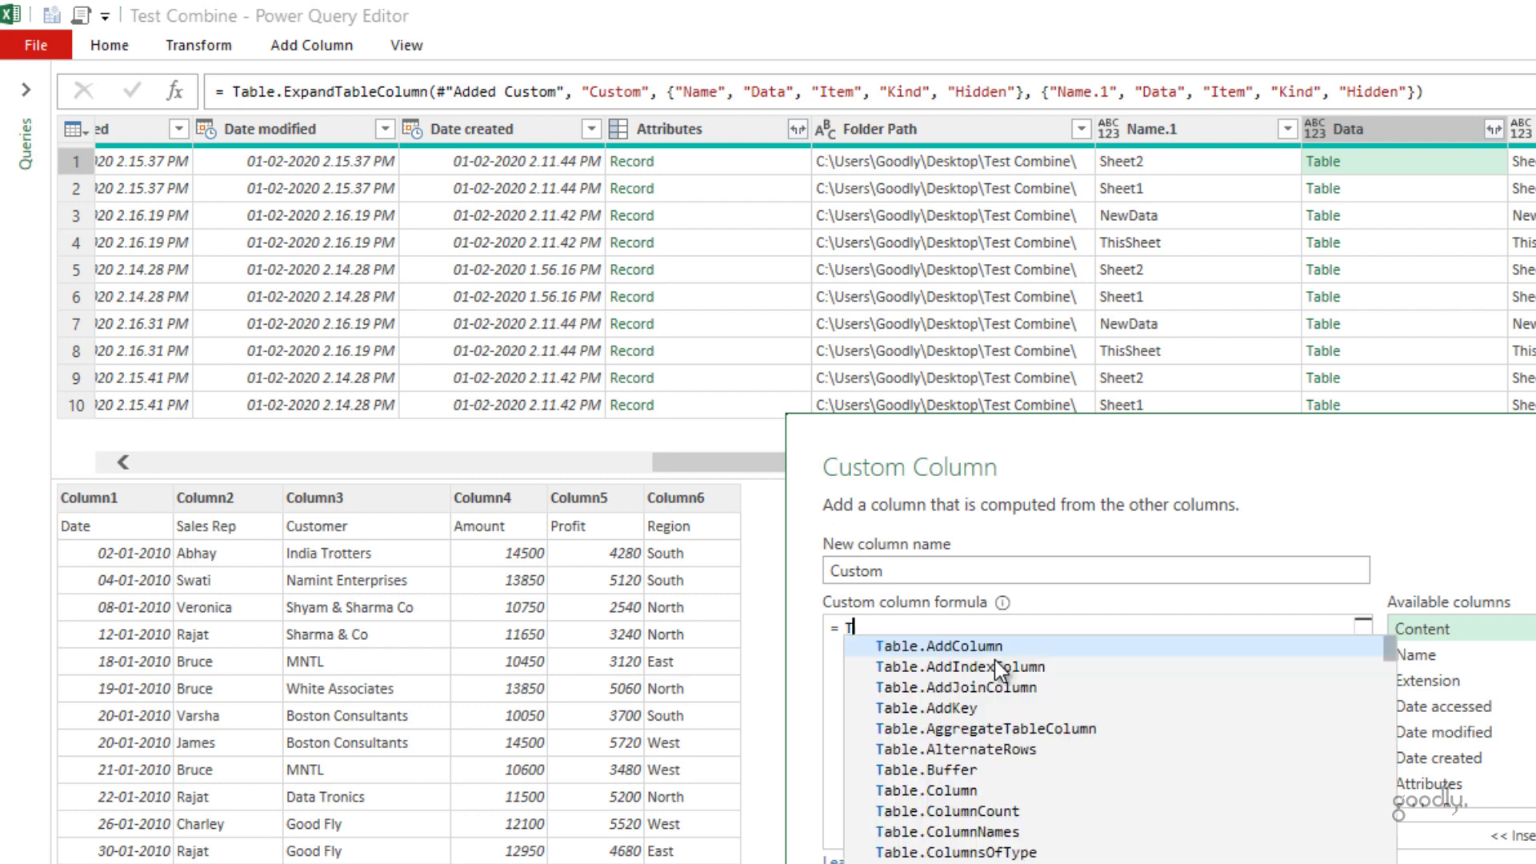
{"action": "type", "text": "able.Promo"}
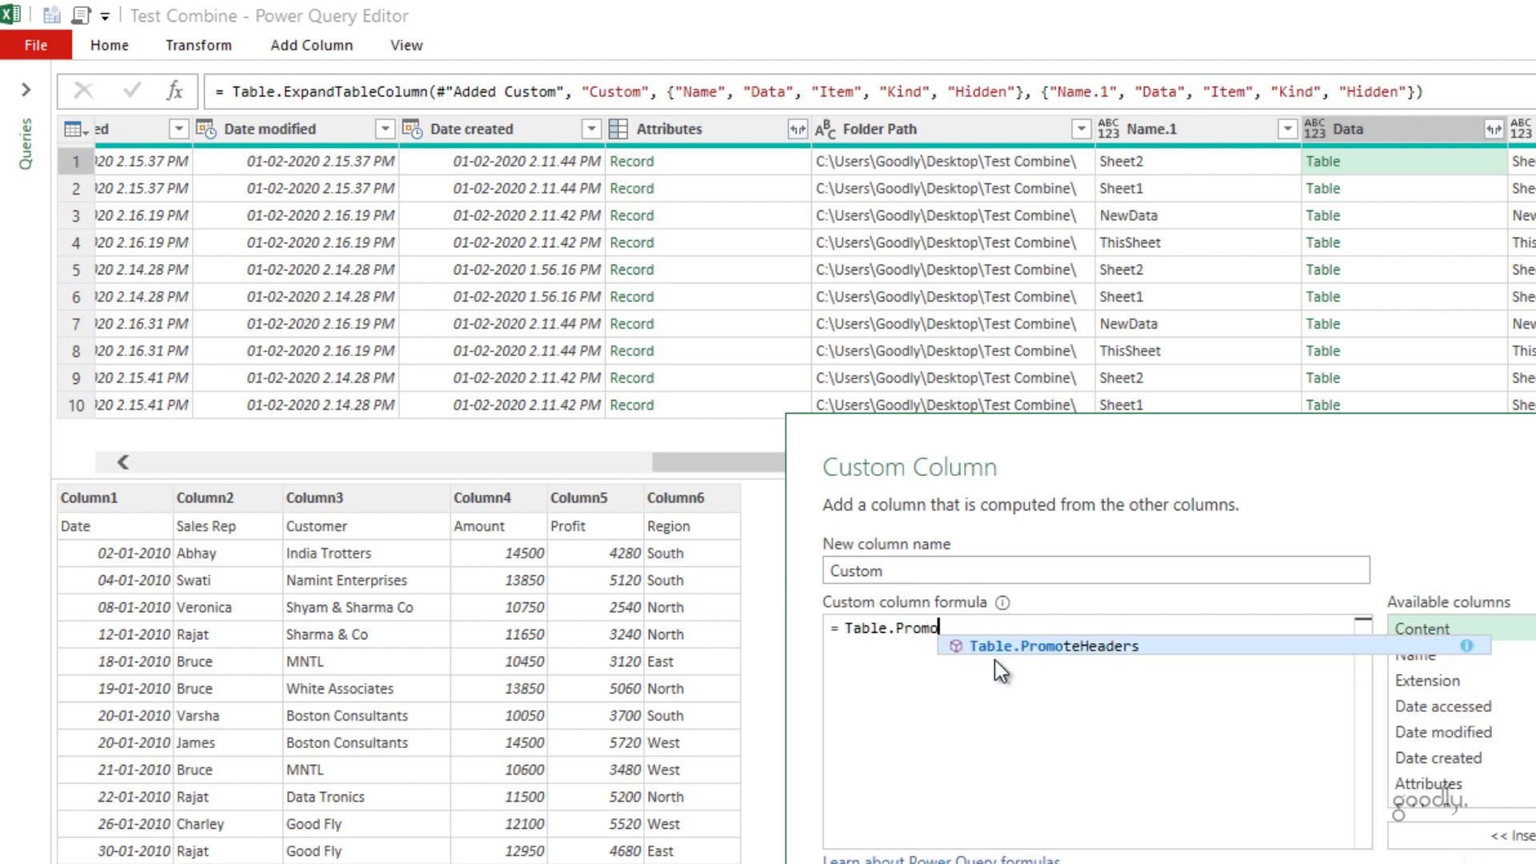
{"action": "key", "text": "Tab"}
{"action": "type", "text": "("}
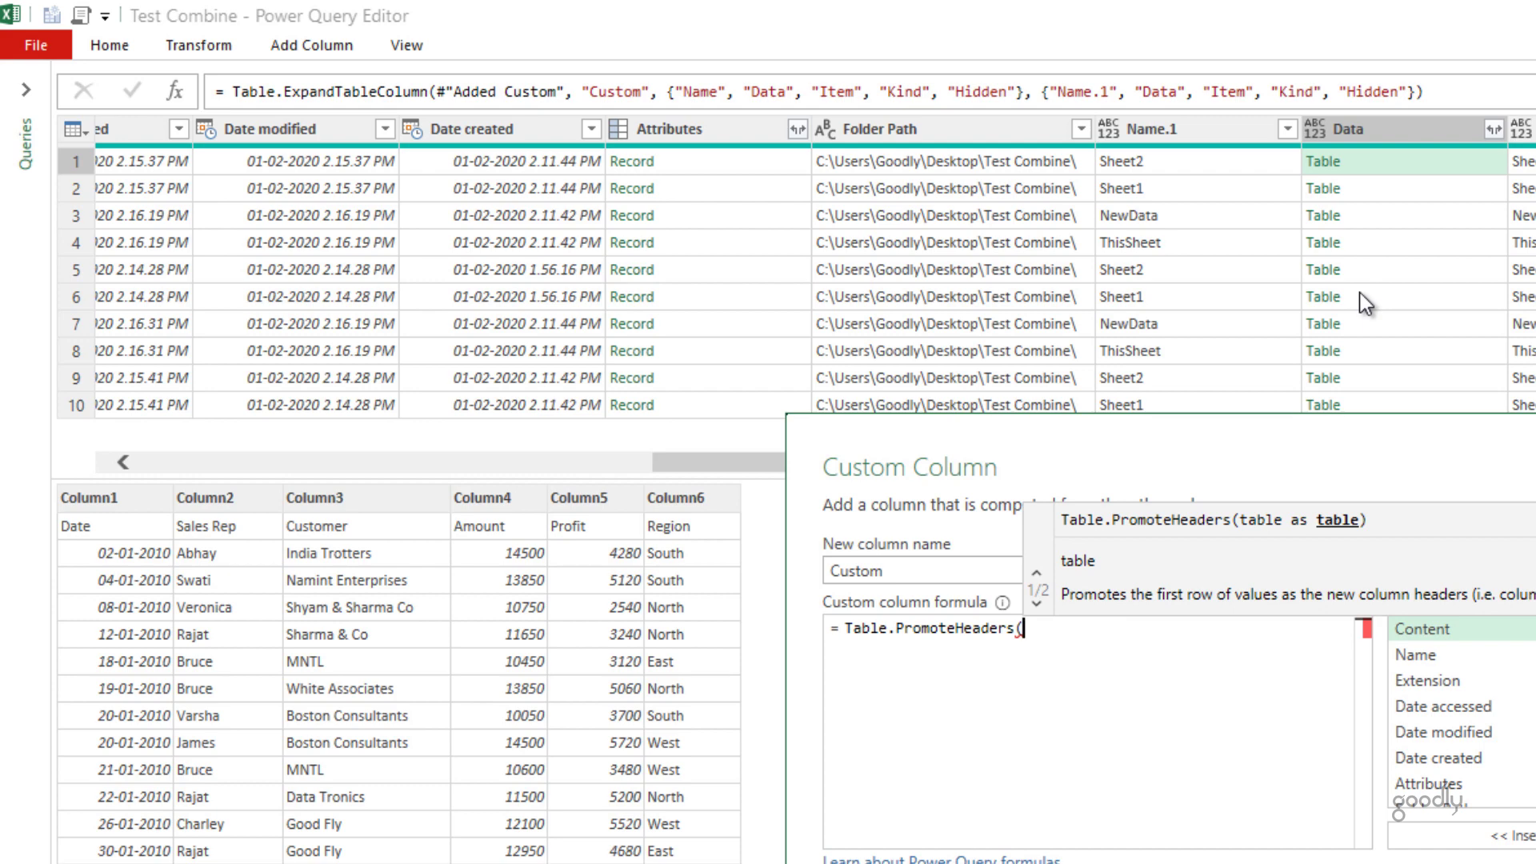
{"action": "type", "text": "[Data])"}
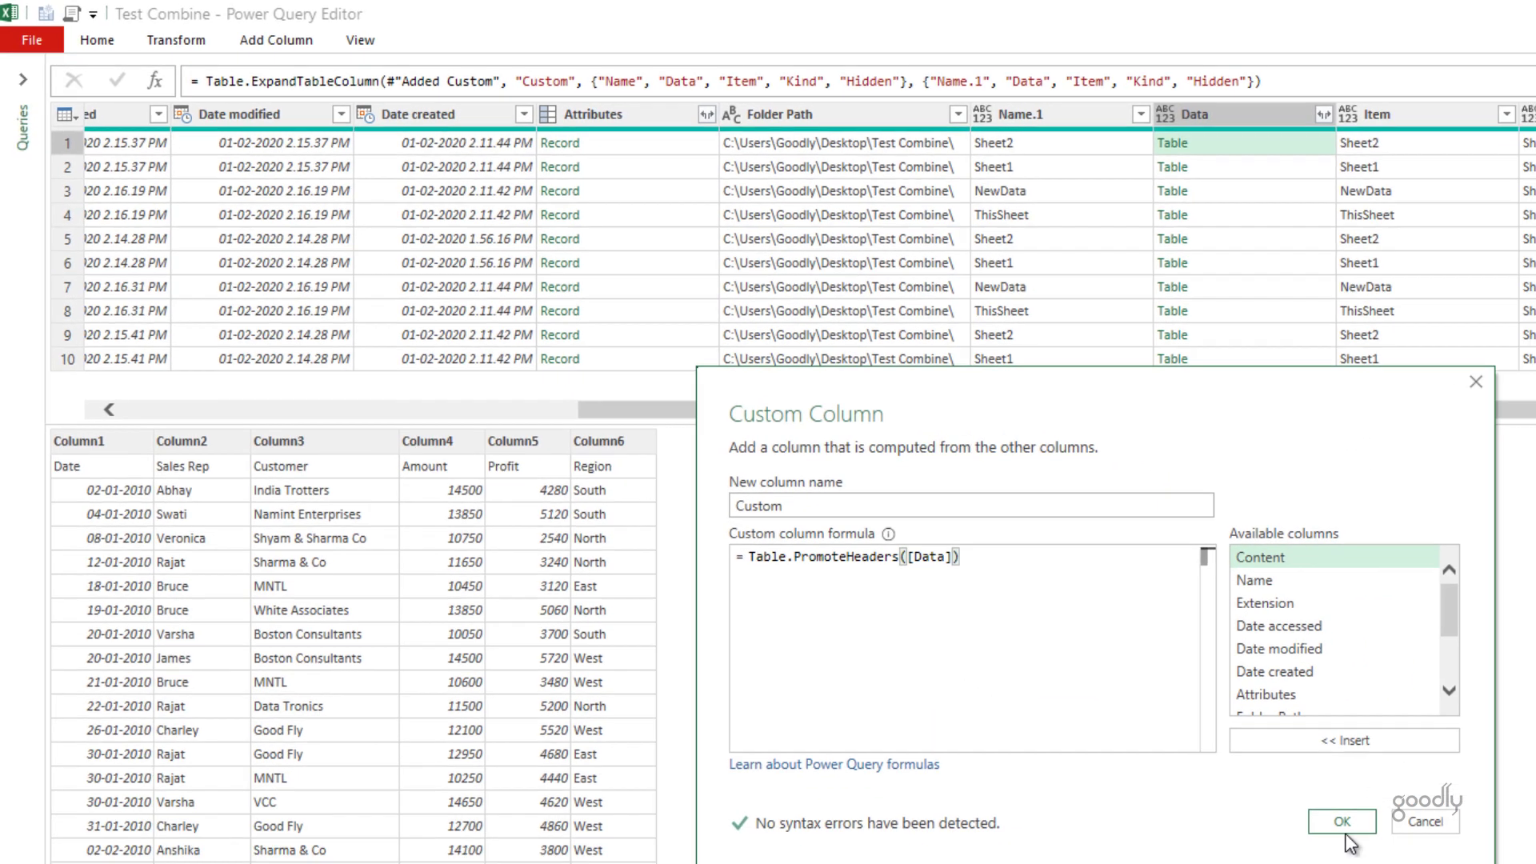
{"action": "left_click", "coordinate": [1342, 828]}
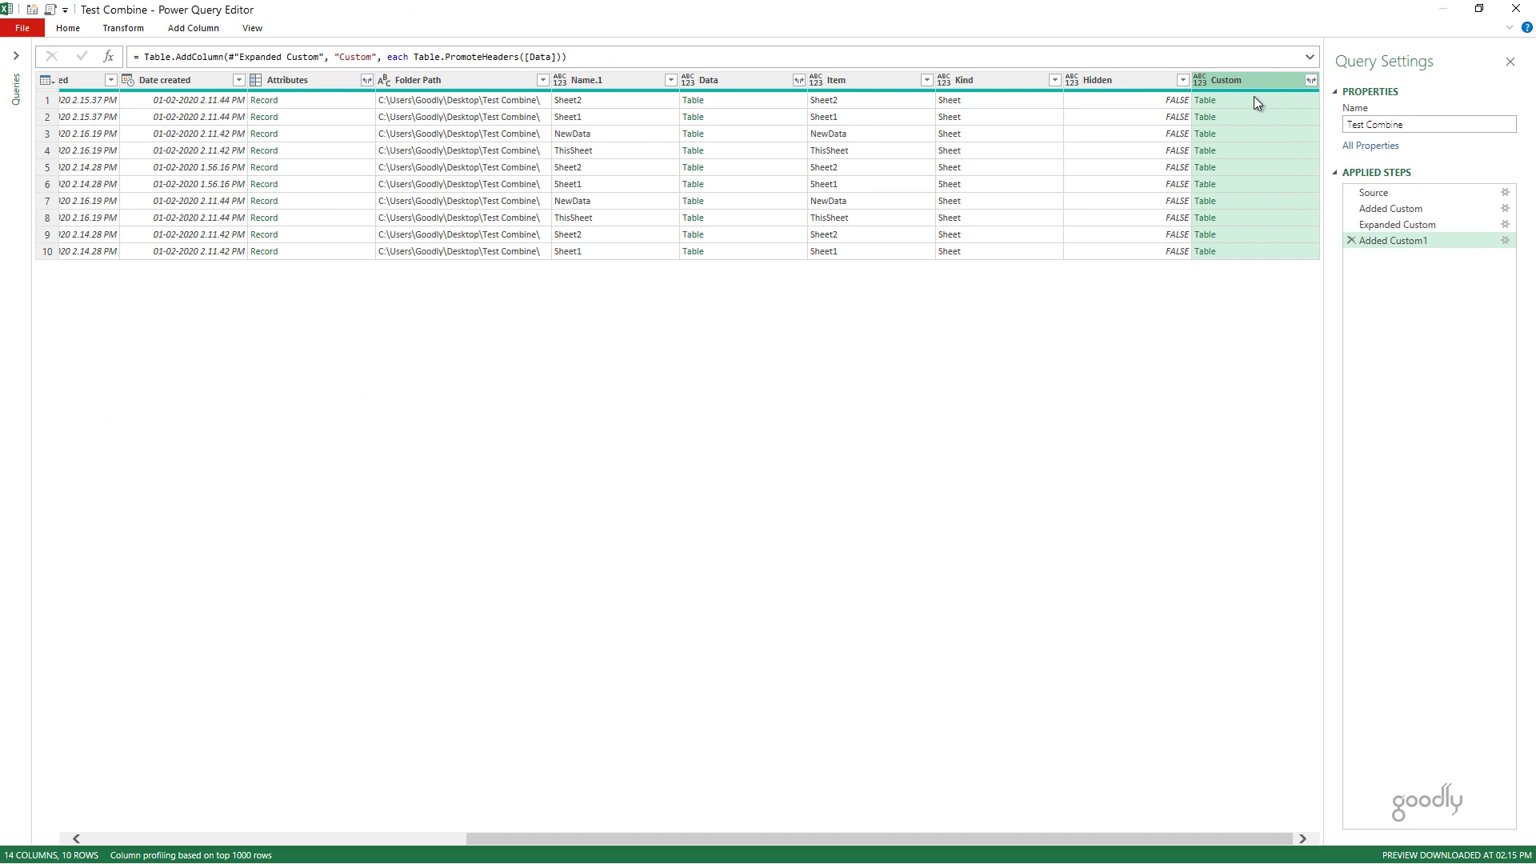
{"action": "left_click", "coordinate": [1249, 100]}
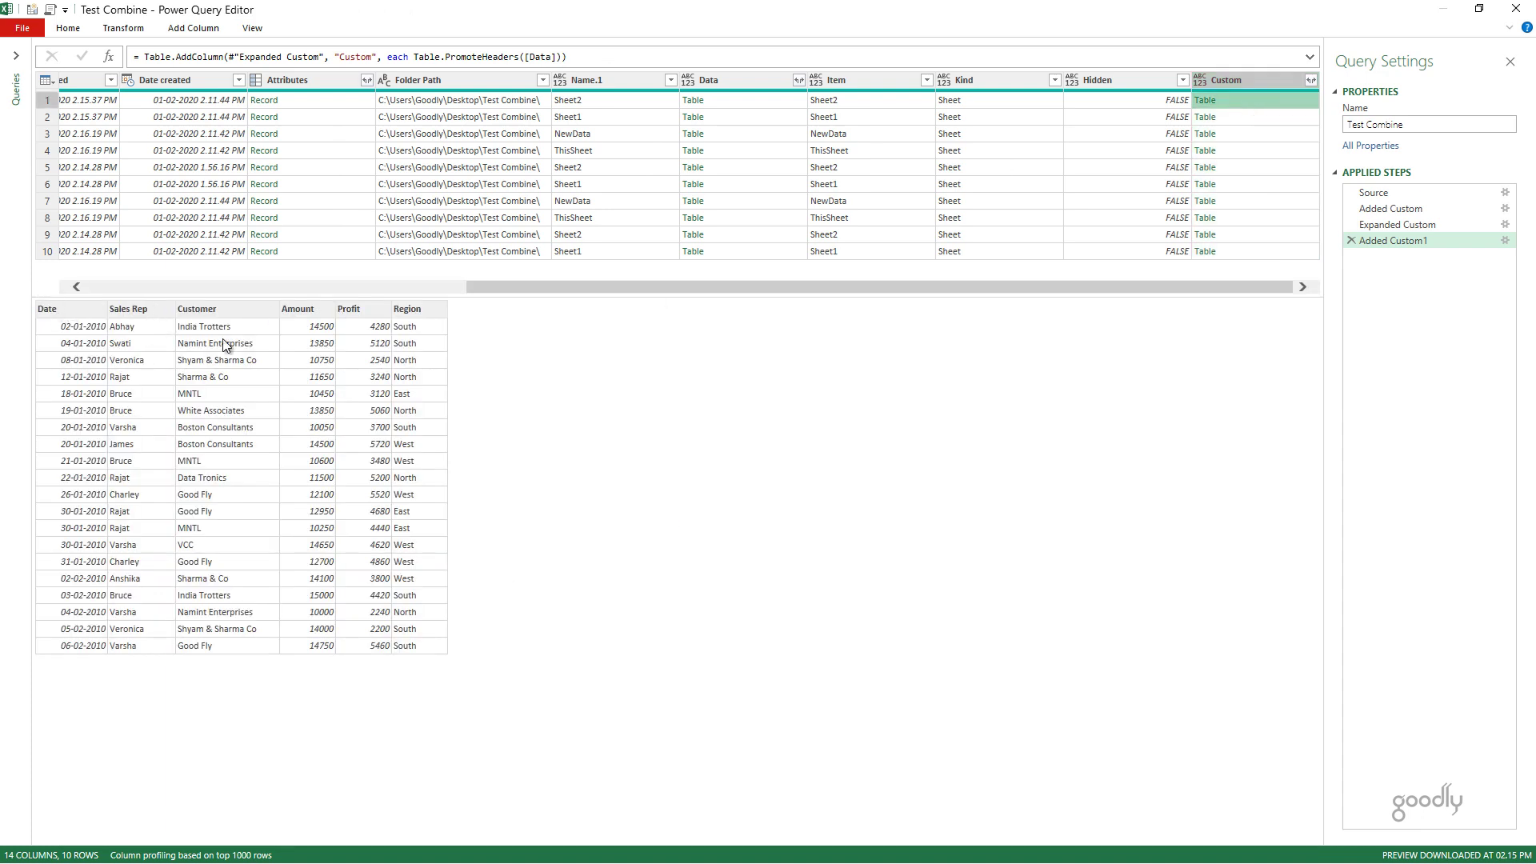
Keep only the Custom, Name.1 and Name columns by removing all other columns
{"action": "left_click", "coordinate": [1258, 83]}
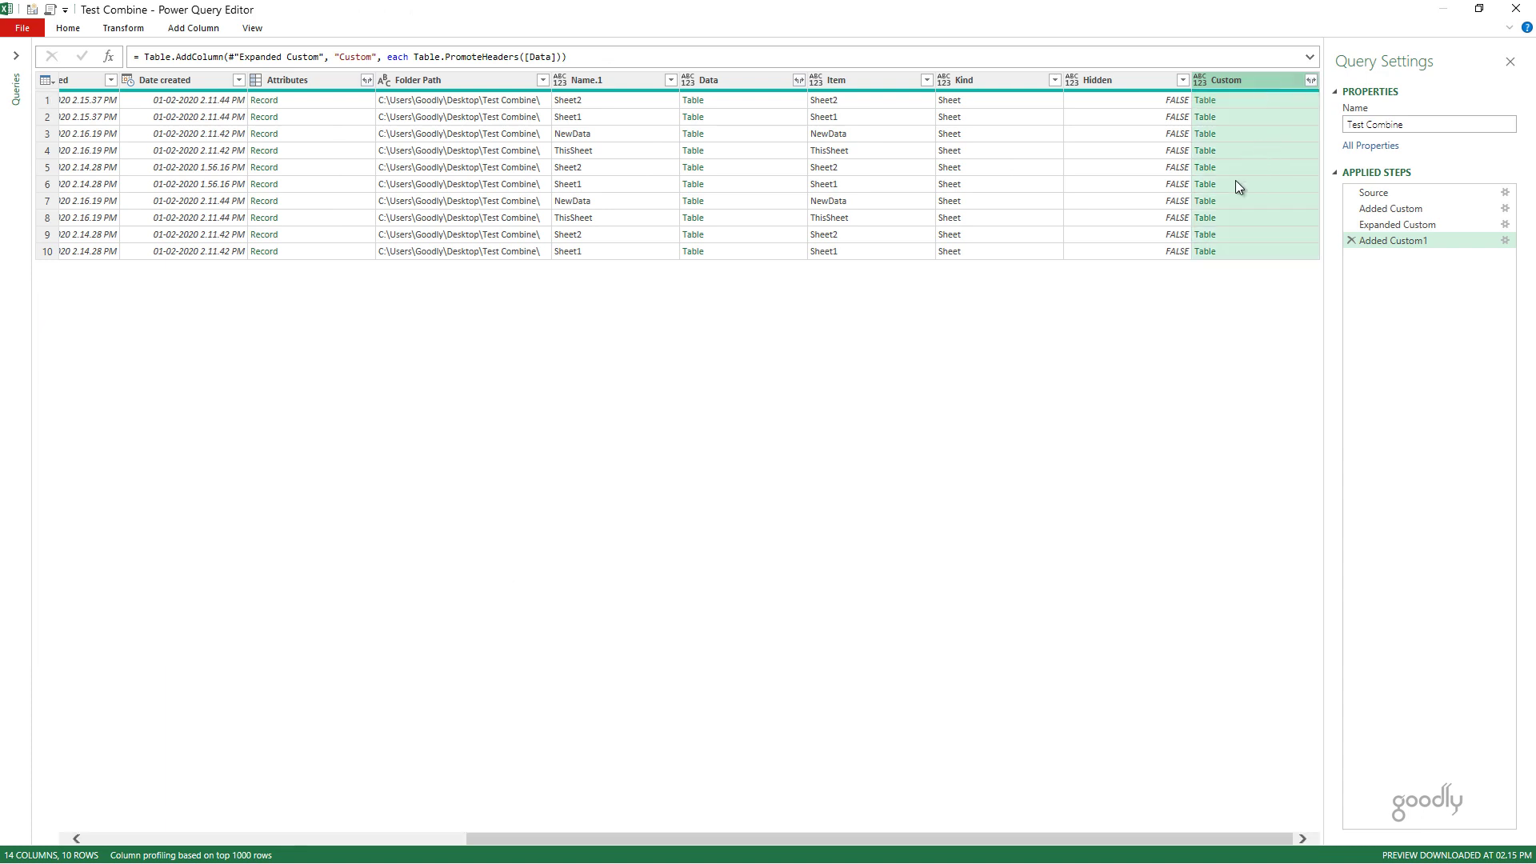
{"action": "left_click", "coordinate": [611, 75], "text": "ctrl"}
{"action": "scroll", "coordinate": [119, 174], "scroll_direction": "left", "scroll_amount": 5}
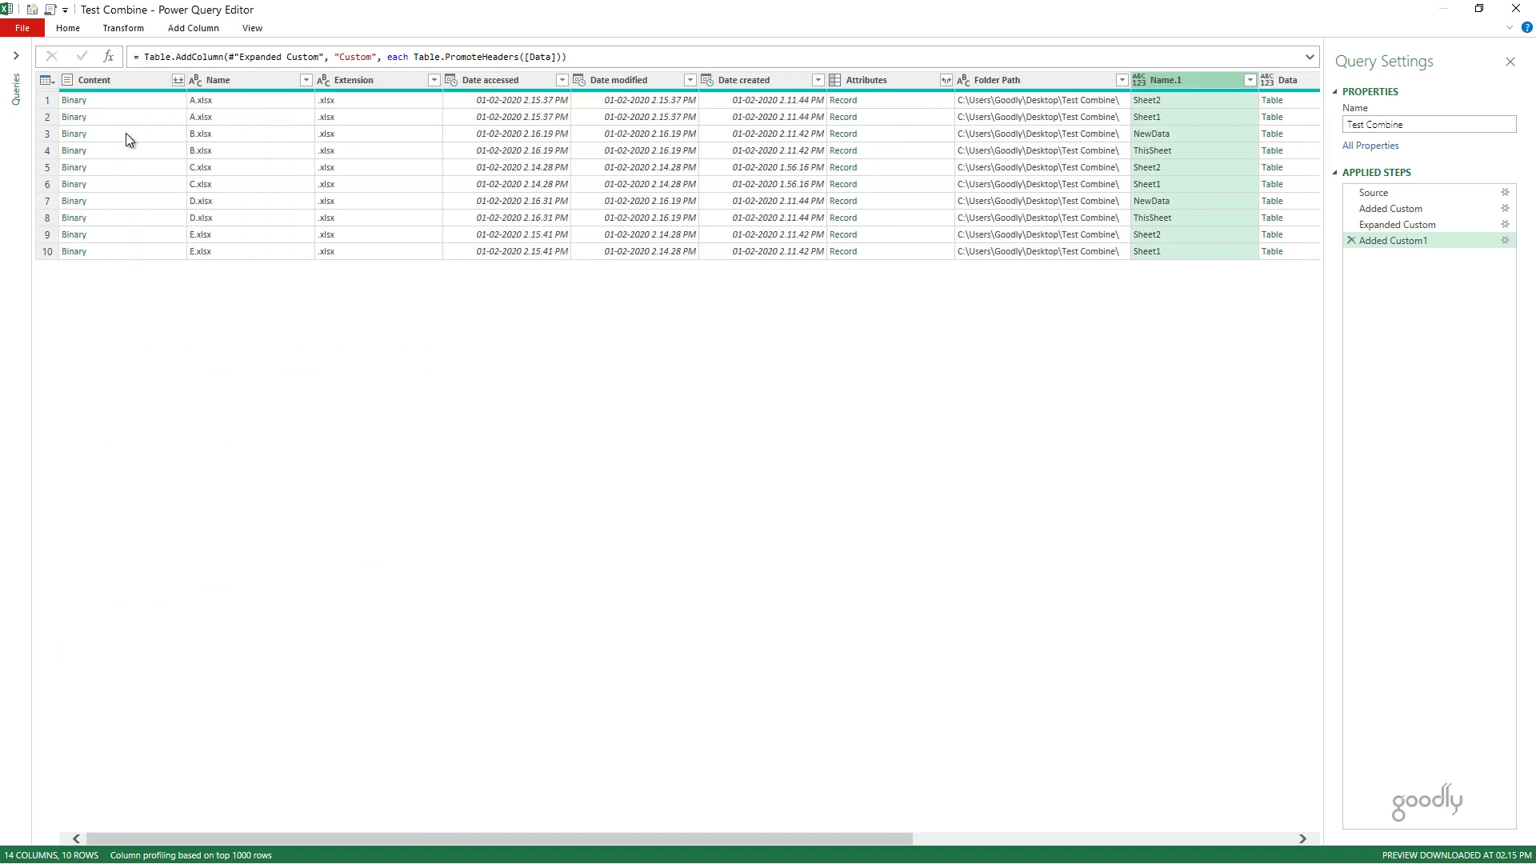
{"action": "left_click", "coordinate": [273, 79], "text": "ctrl"}
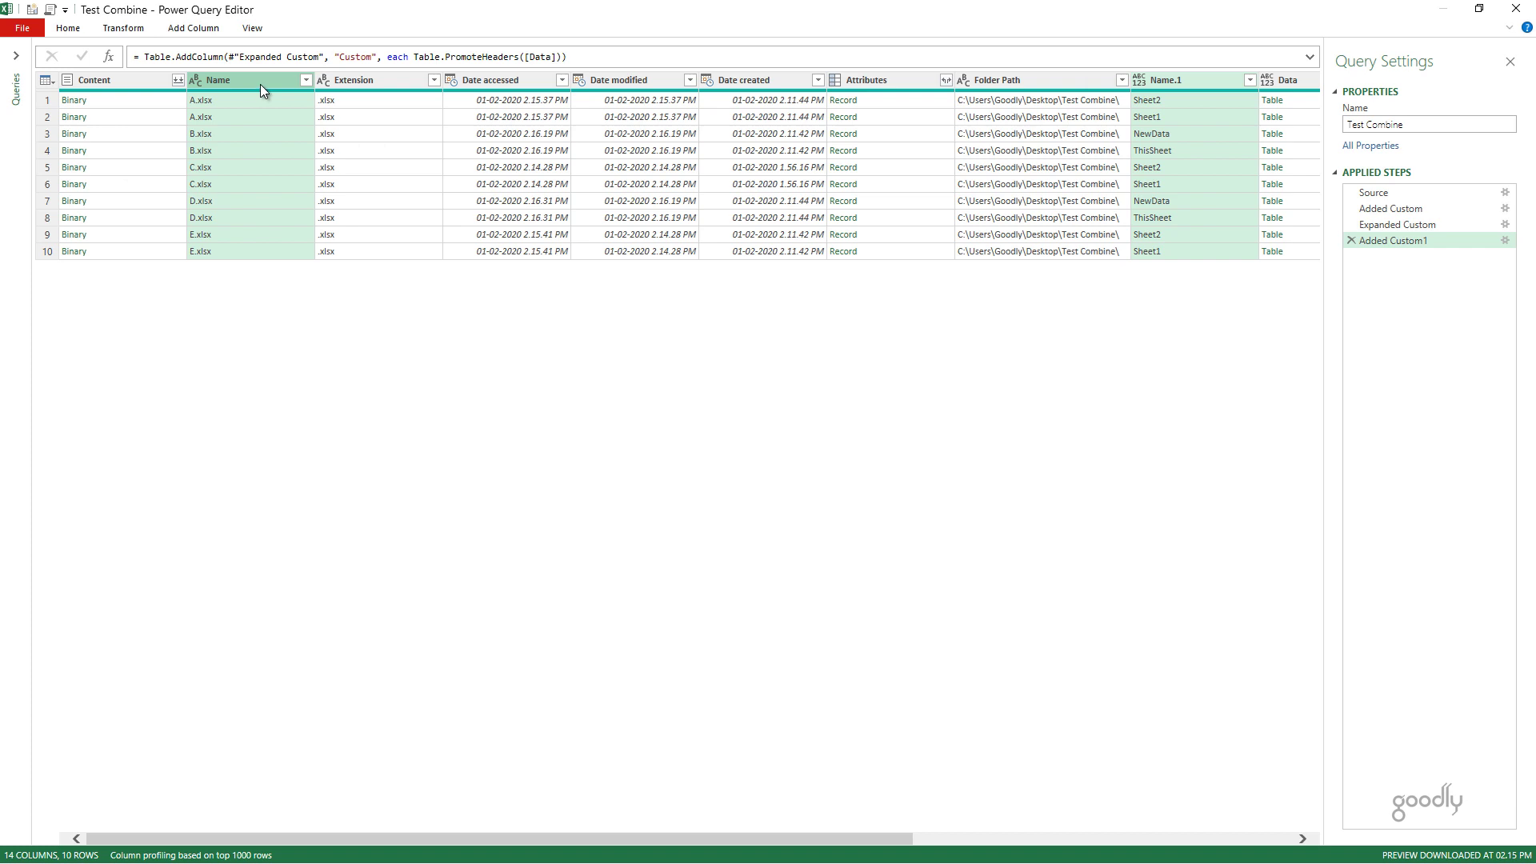
{"action": "right_click", "coordinate": [261, 84]}
{"action": "left_click", "coordinate": [280, 133]}
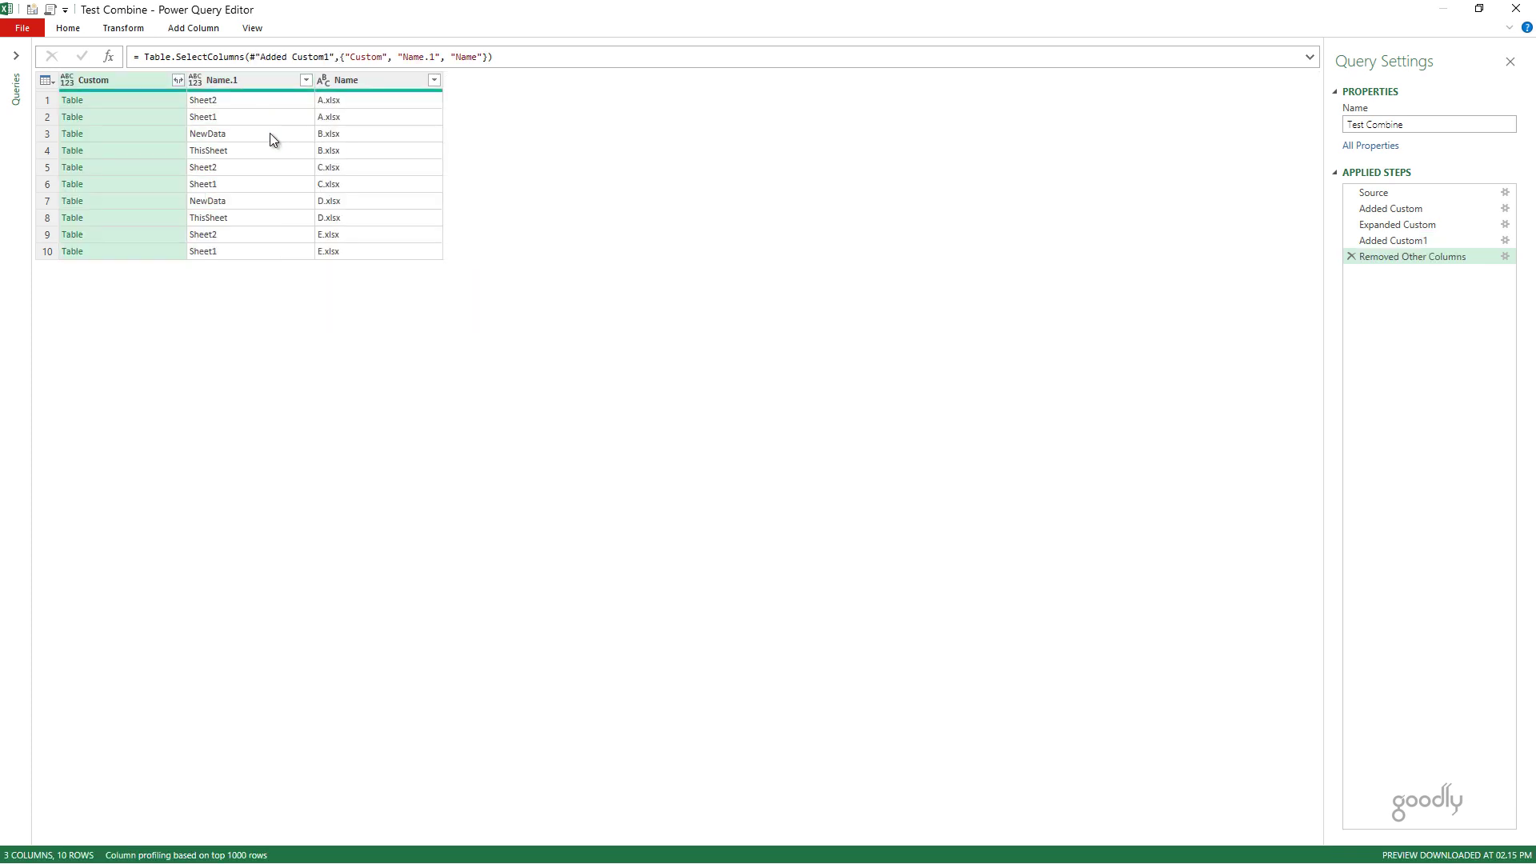
Expand all fields of the Custom column, from Date to Region, without the original column name as prefix
{"action": "left_click", "coordinate": [179, 81]}
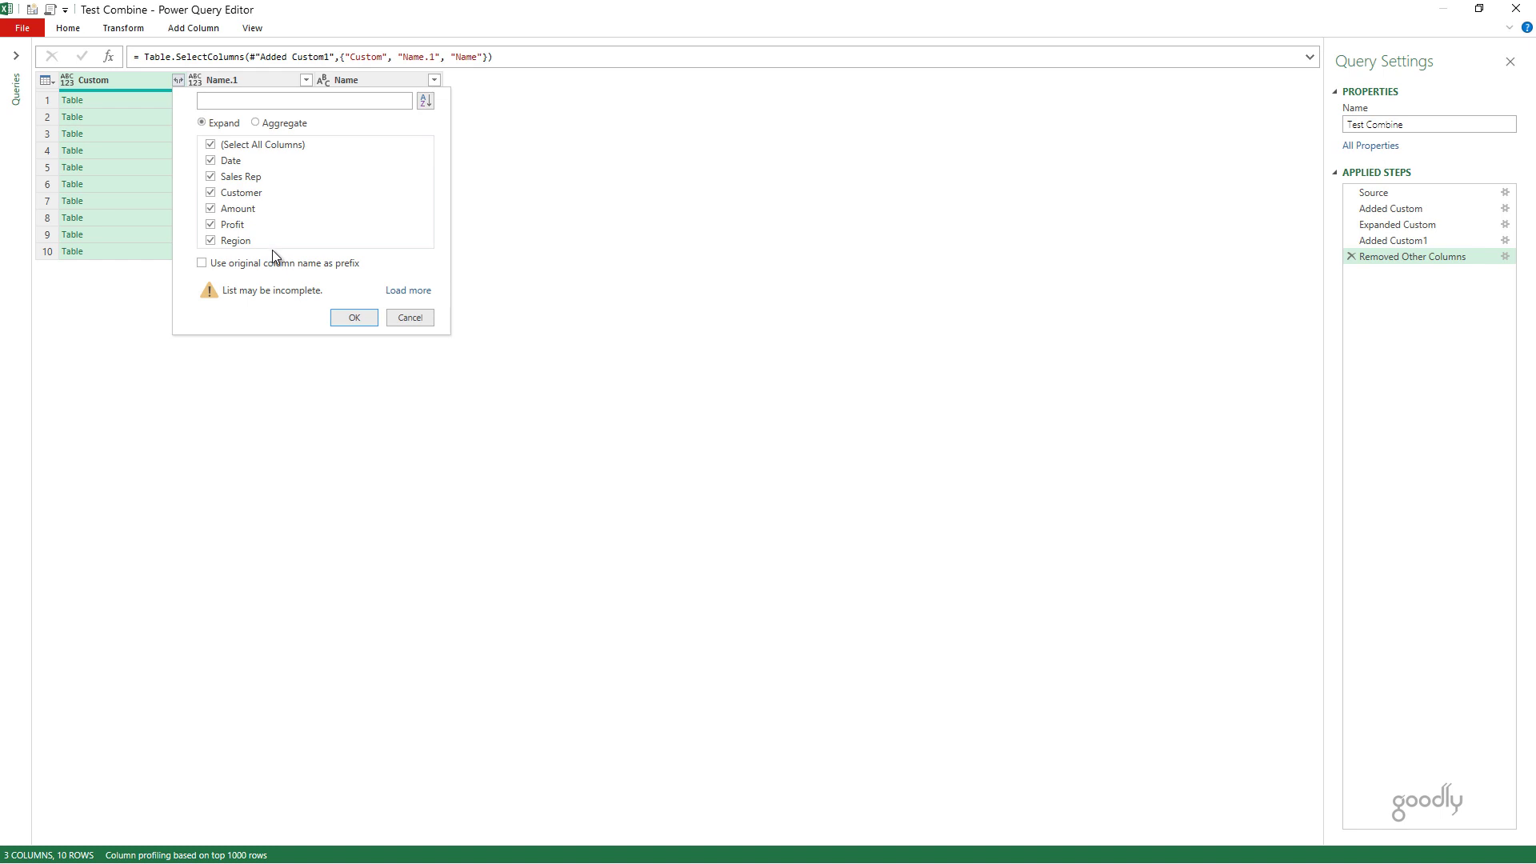
{"action": "left_click", "coordinate": [405, 295]}
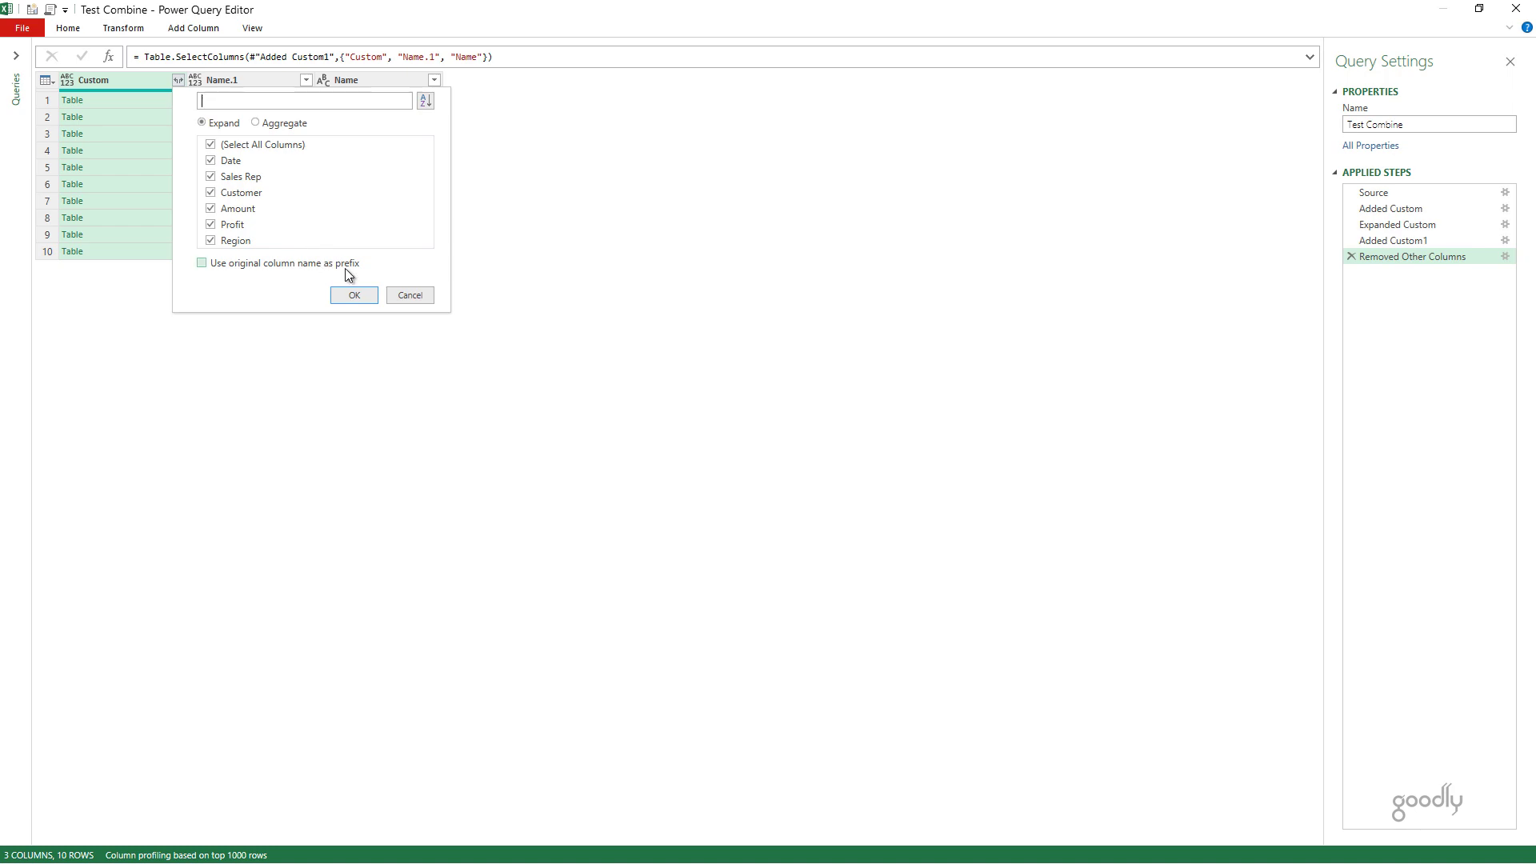
{"action": "left_click", "coordinate": [349, 293]}
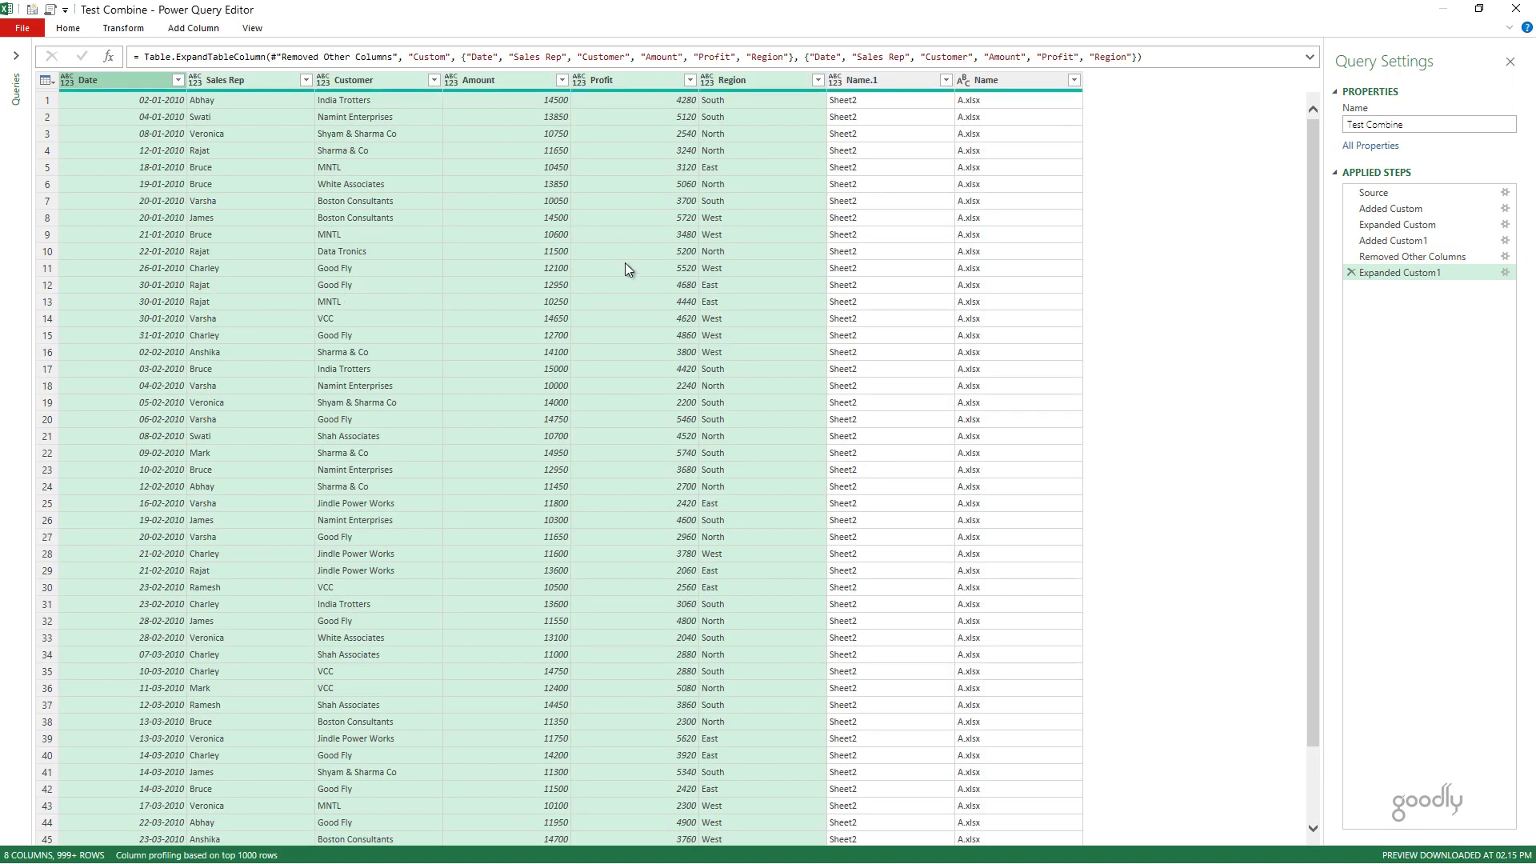
{"action": "left_click", "coordinate": [707, 266]}
{"action": "left_click_drag", "start_coordinate": [714, 299], "coordinate": [736, 612]}
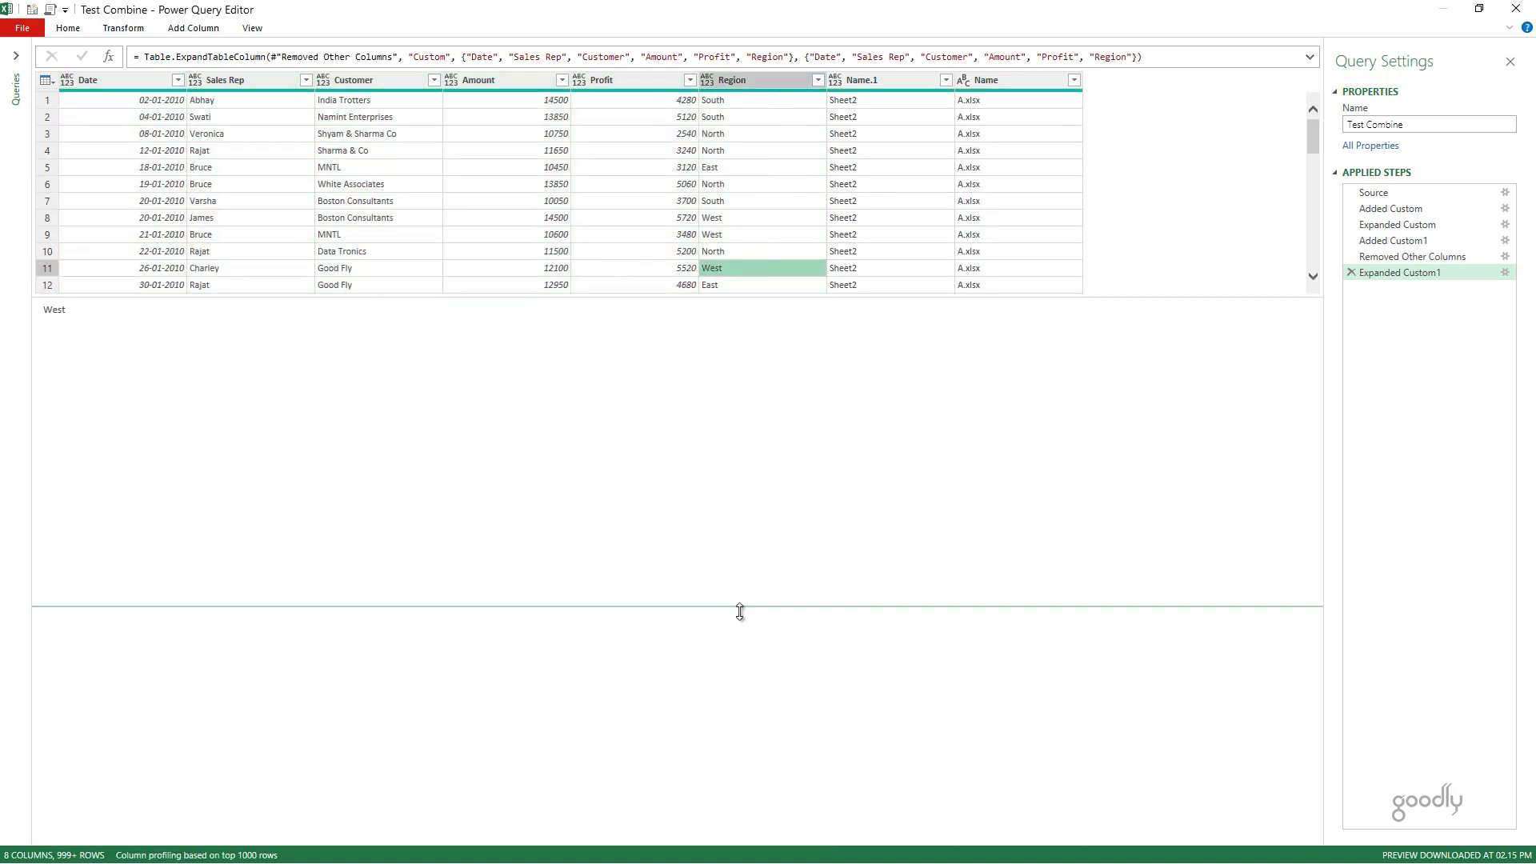
Change the Date column's data type to Date and load the query result into the workbook
{"action": "left_click", "coordinate": [70, 29]}
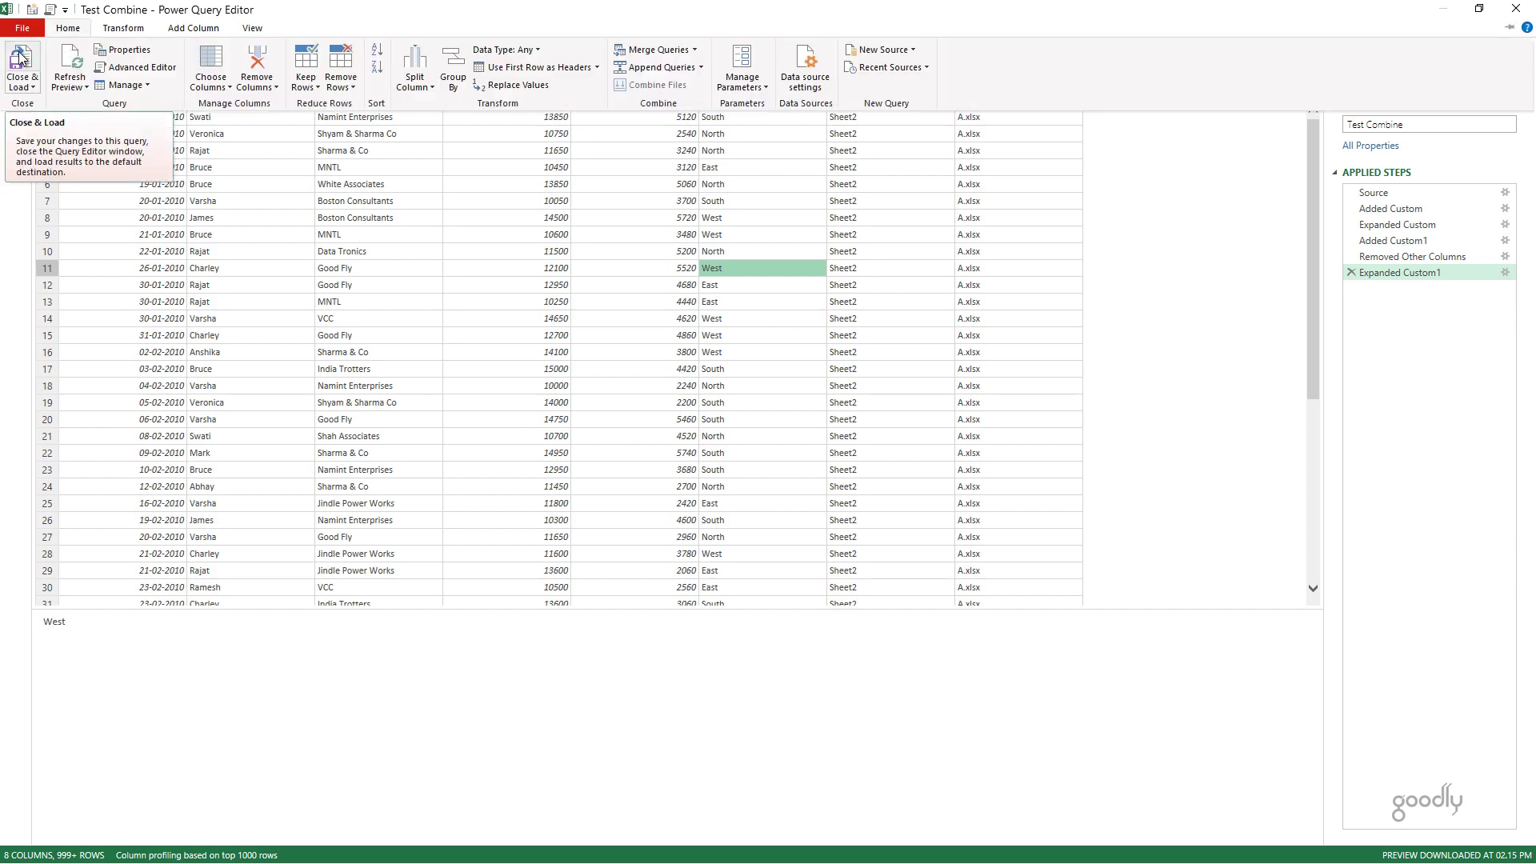
{"action": "left_click", "coordinate": [218, 239]}
{"action": "left_click", "coordinate": [67, 80]}
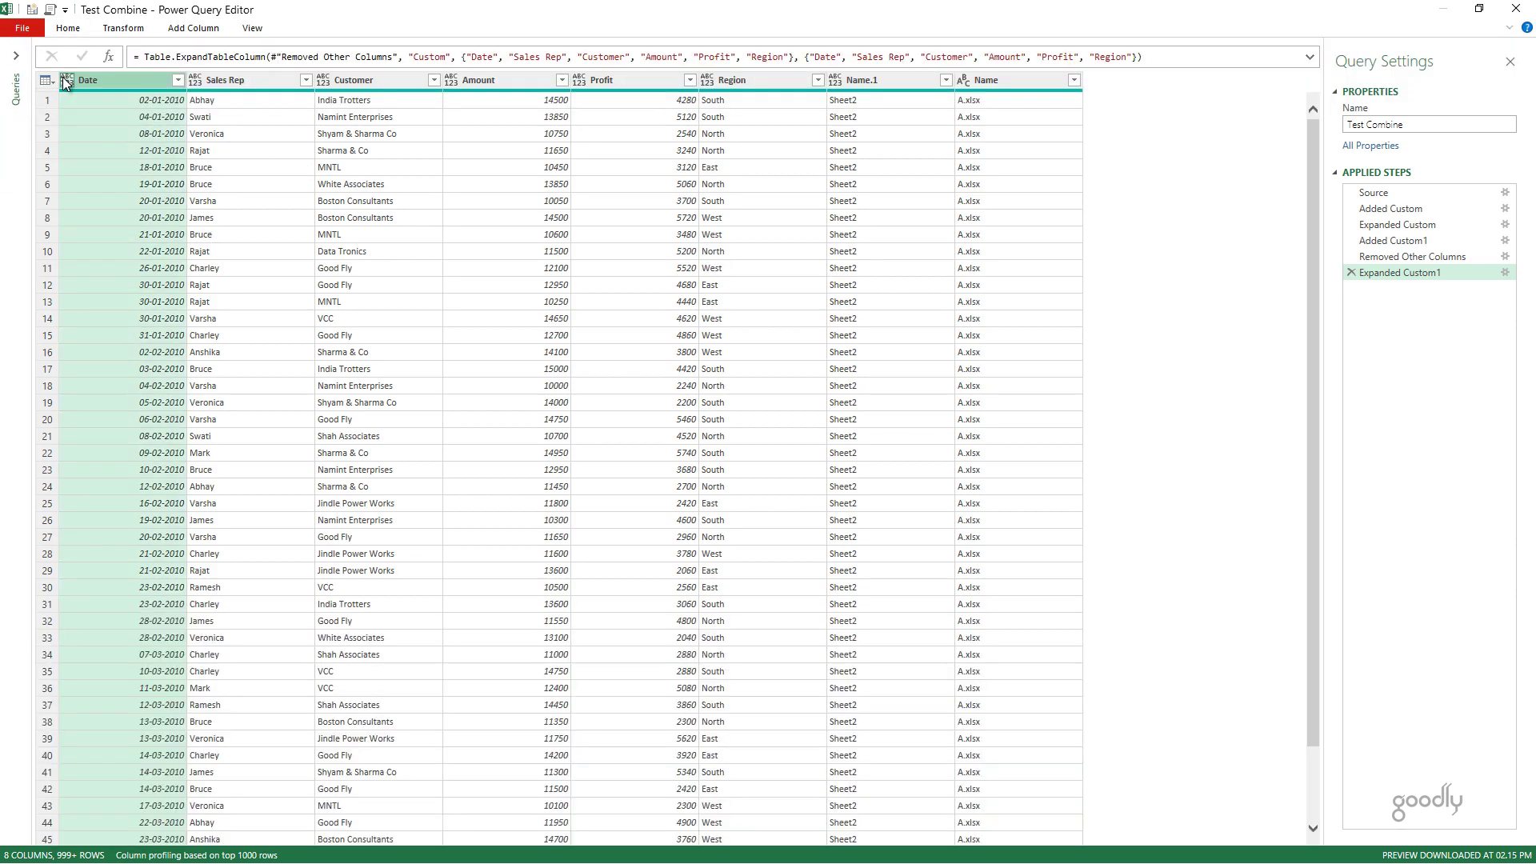
{"action": "left_click", "coordinate": [80, 189]}
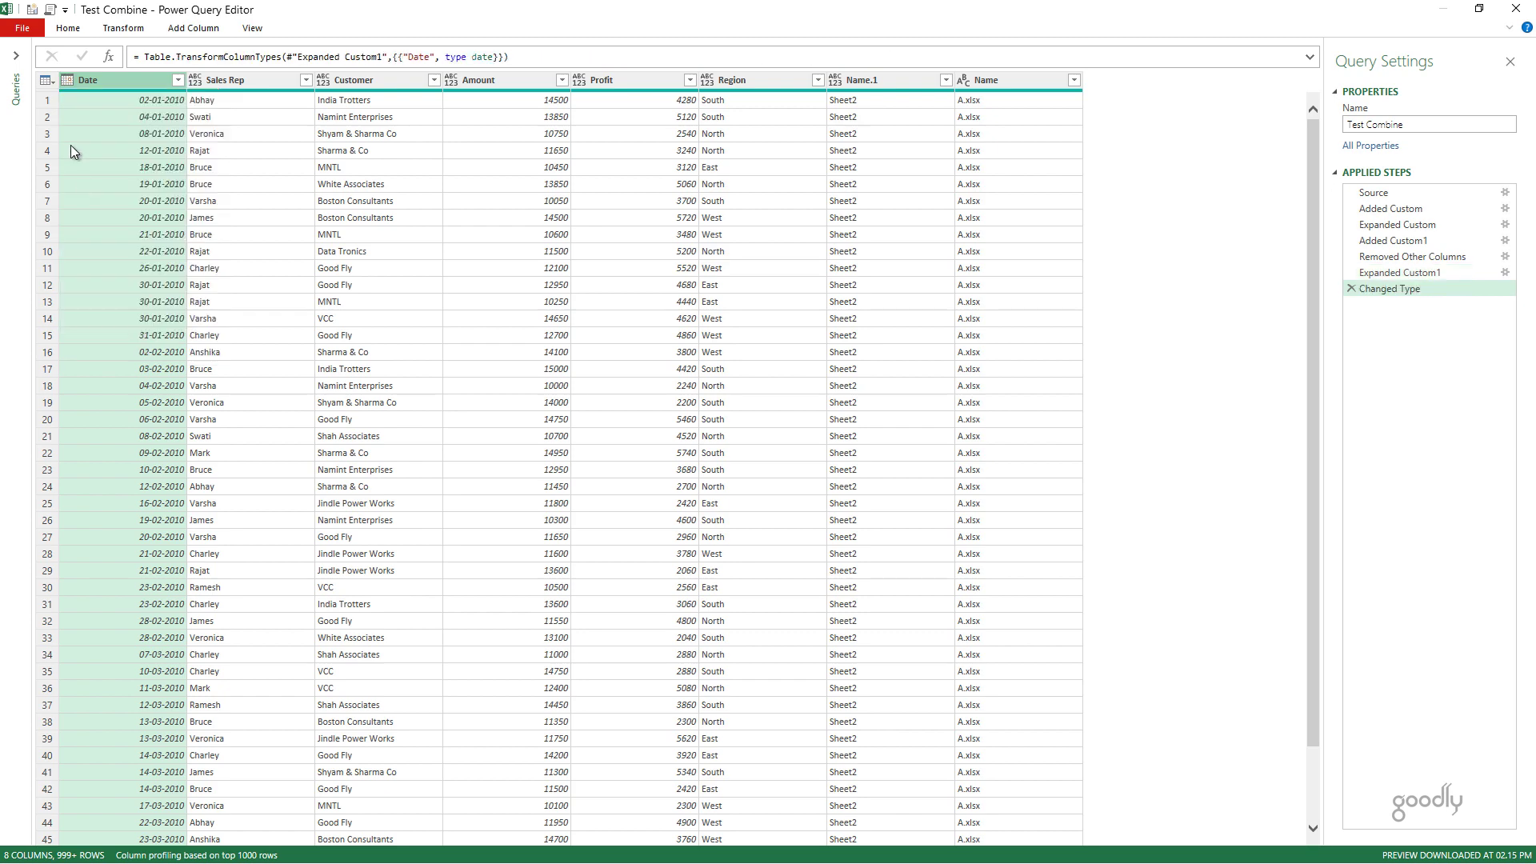
{"action": "left_click", "coordinate": [75, 30]}
{"action": "left_click", "coordinate": [18, 58]}
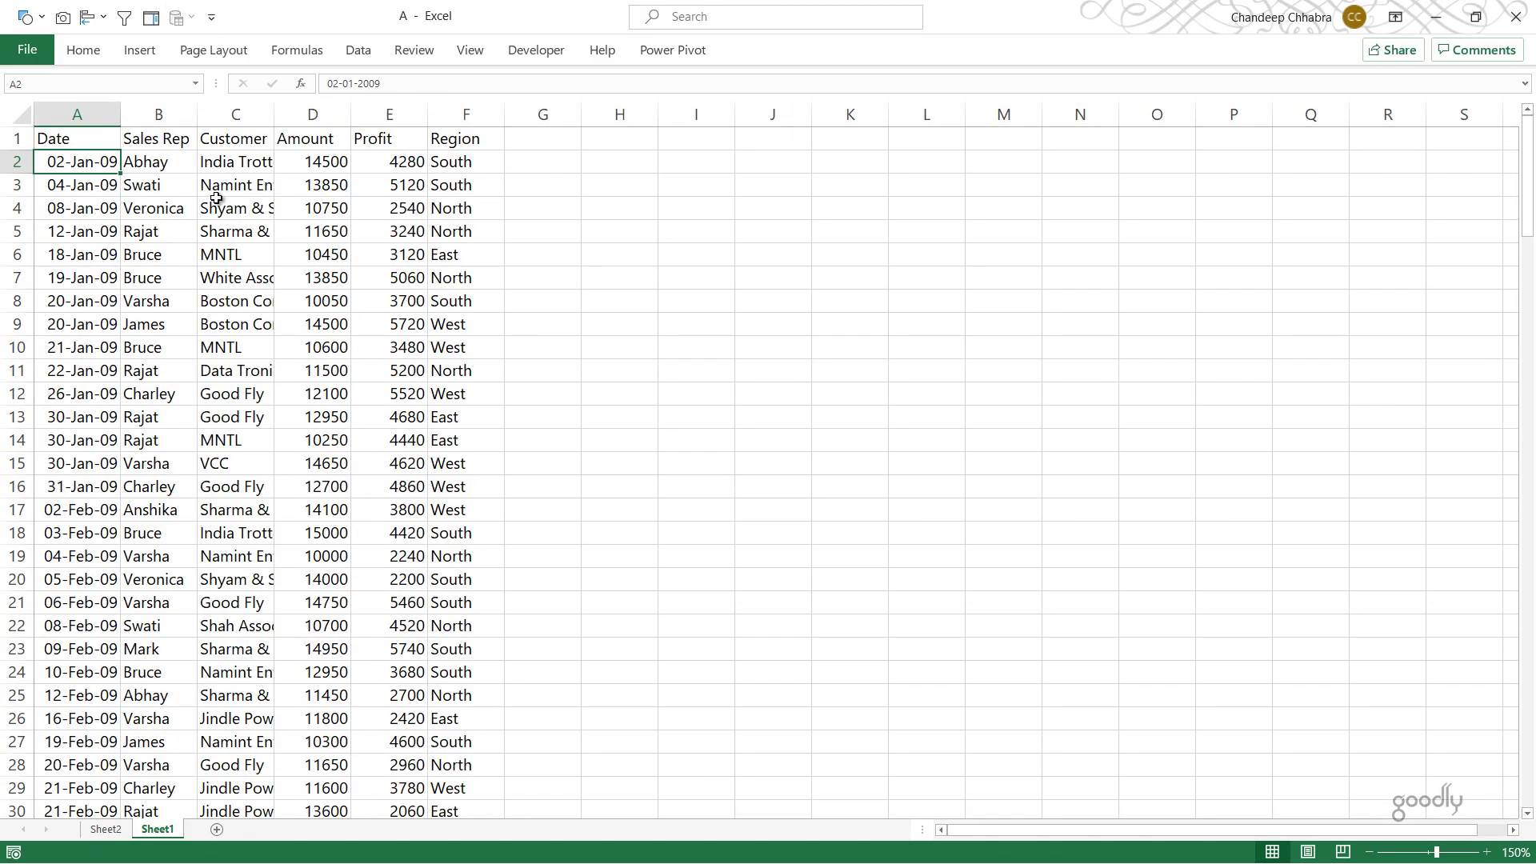
Rename Sheet1 of source workbook A as DataSheet
{"action": "key", "text": "alt+h"}
{"action": "type", "text": "orDat"}
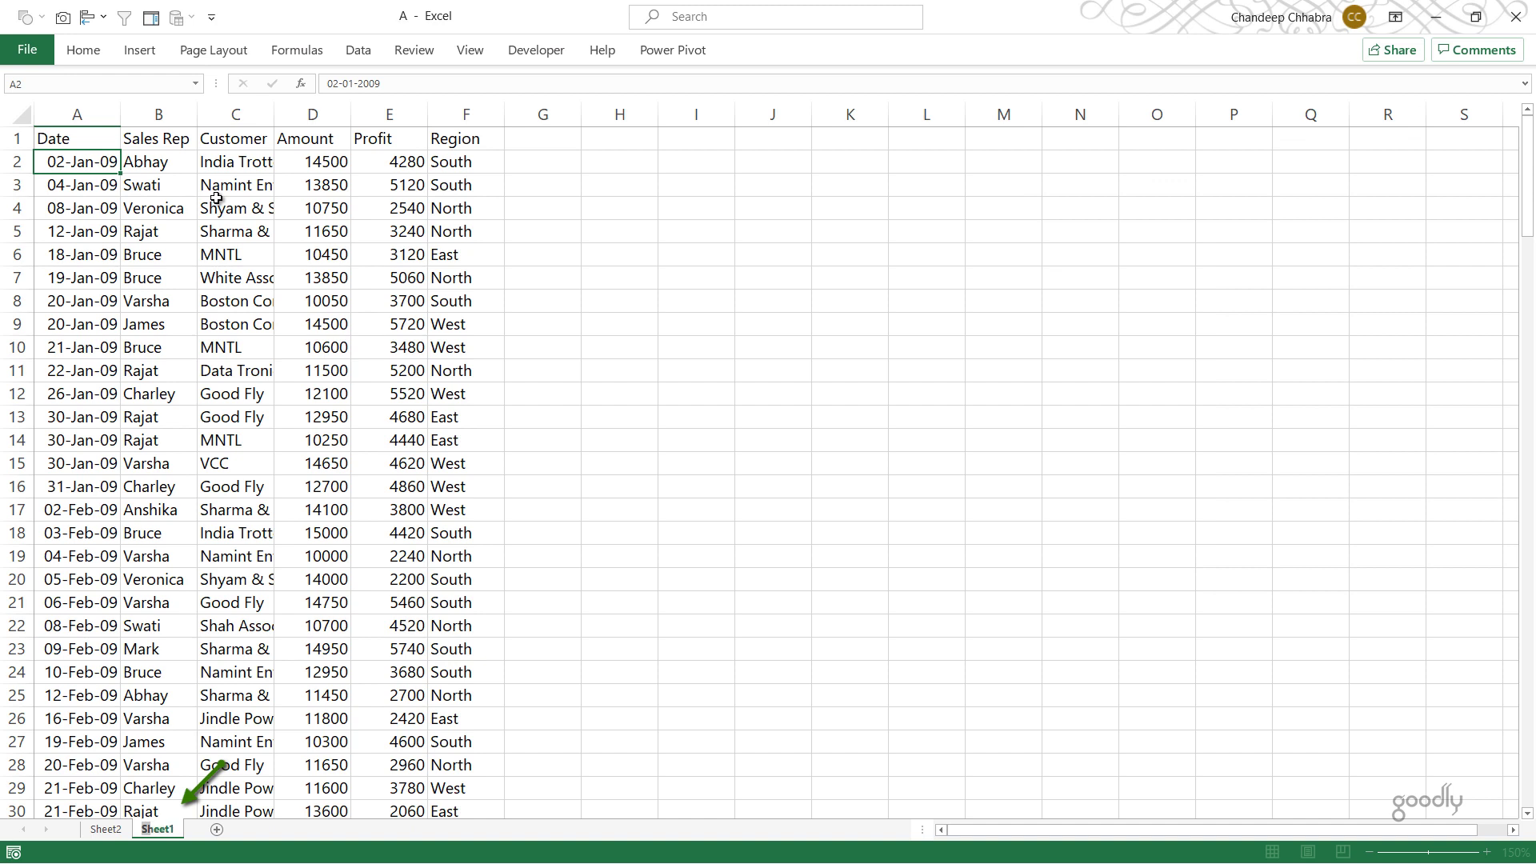
{"action": "type", "text": "aSheet"}
Add the header "Blank Col" in cell G1 beside Region, and save and close workbook A
{"action": "left_click", "coordinate": [462, 139]}
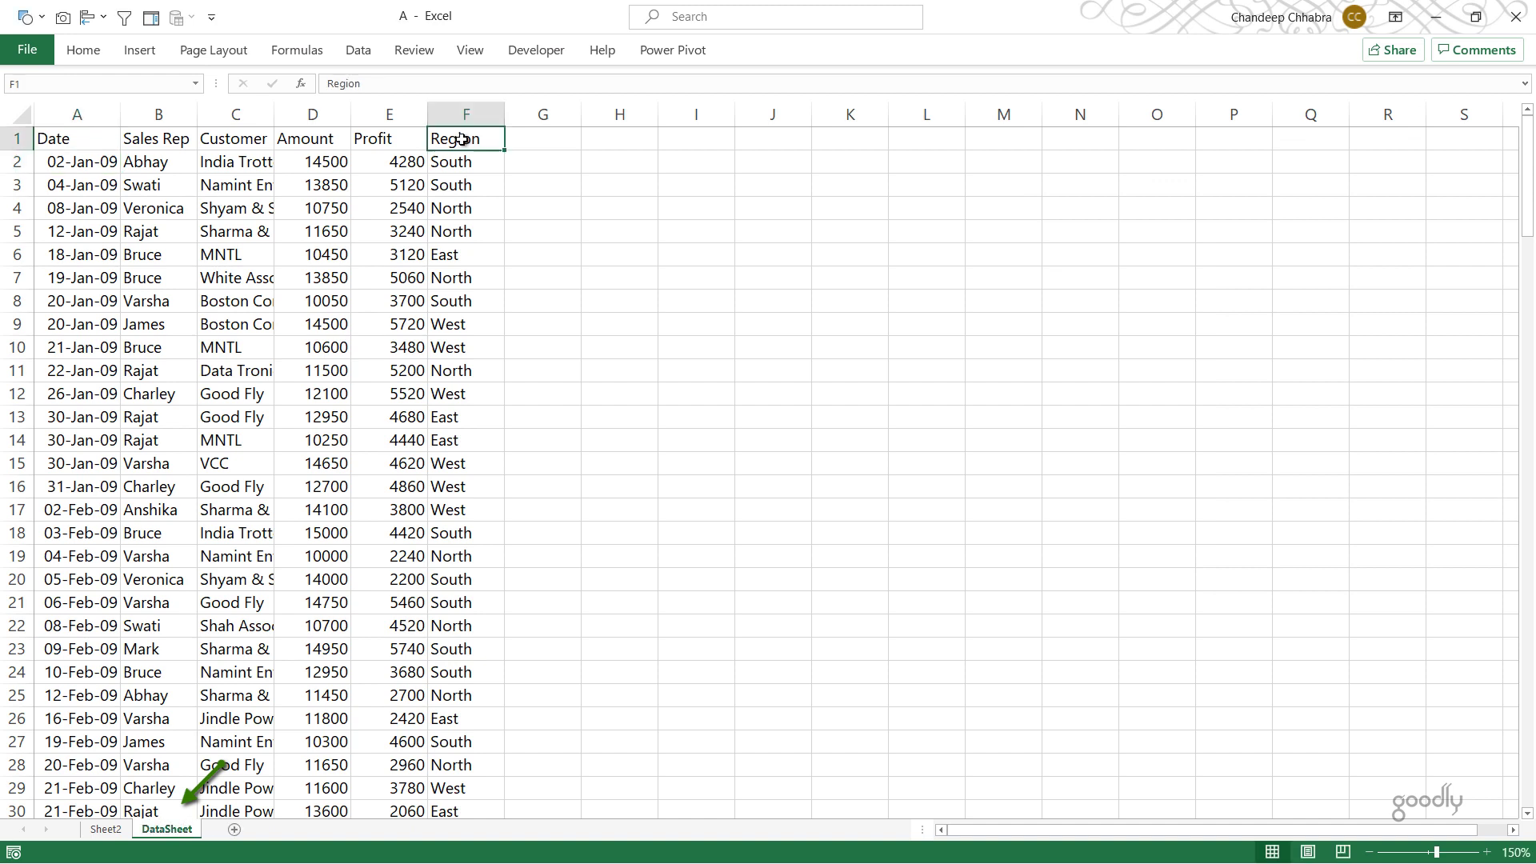
{"action": "key", "text": "Right"}
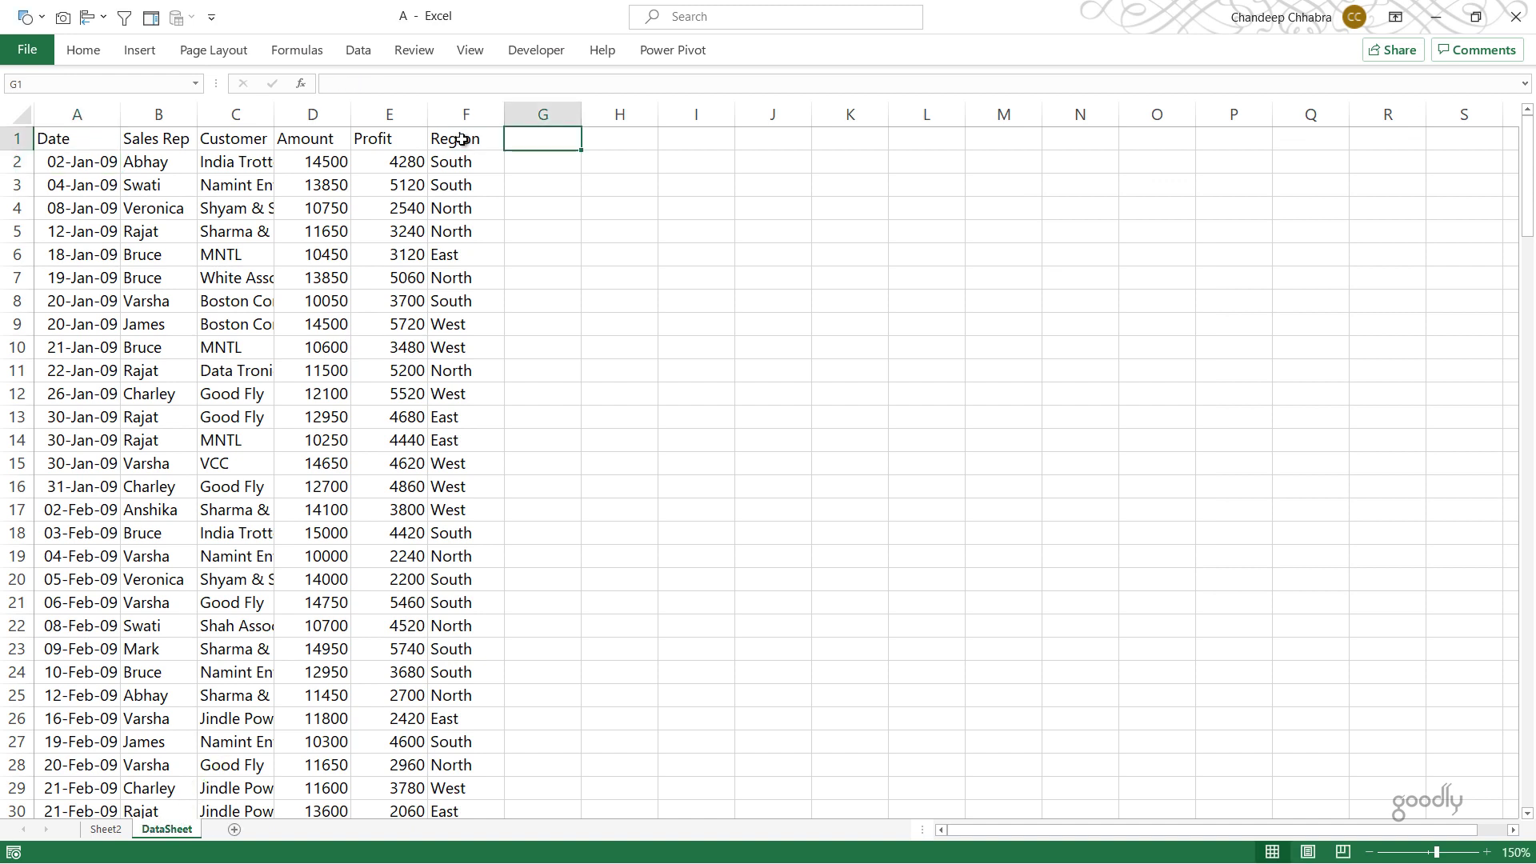
{"action": "type", "text": "Blank Col"}
{"action": "key", "text": "Return"}
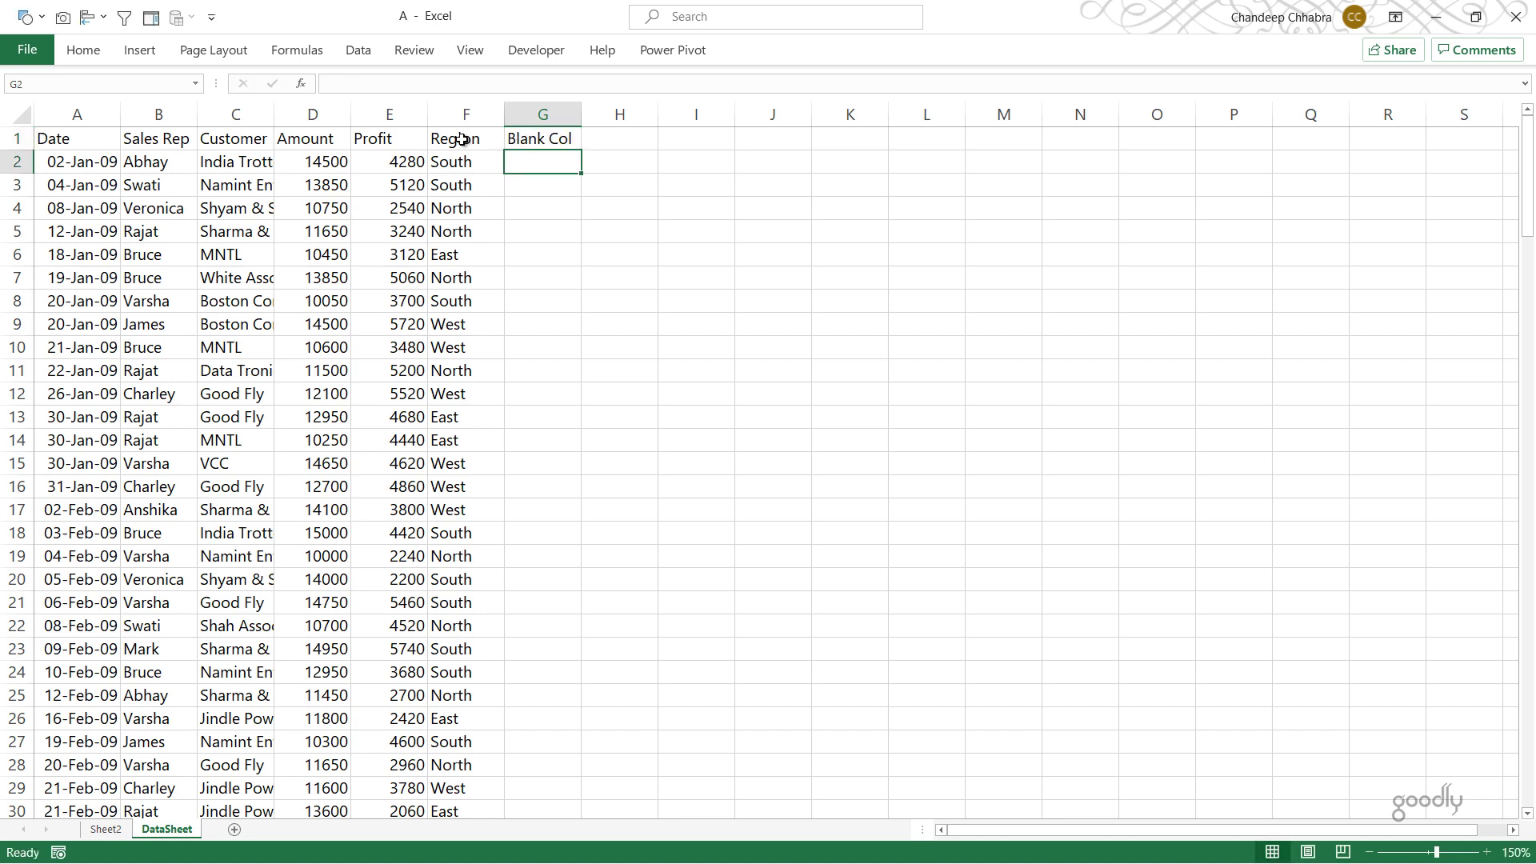
{"action": "key", "text": "ctrl+s"}
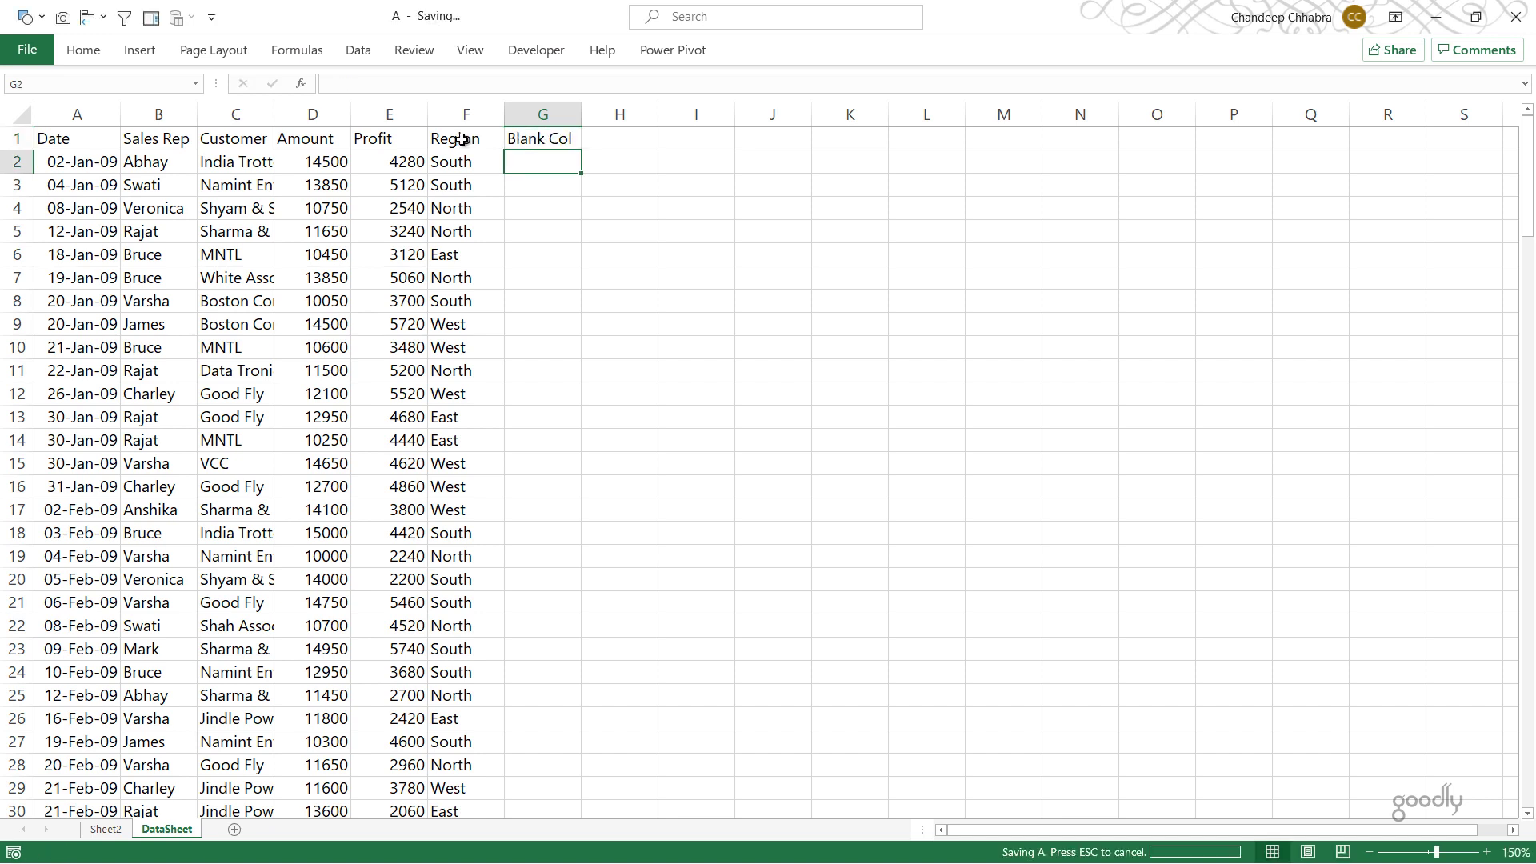
{"action": "key", "text": "ctrl+w"}
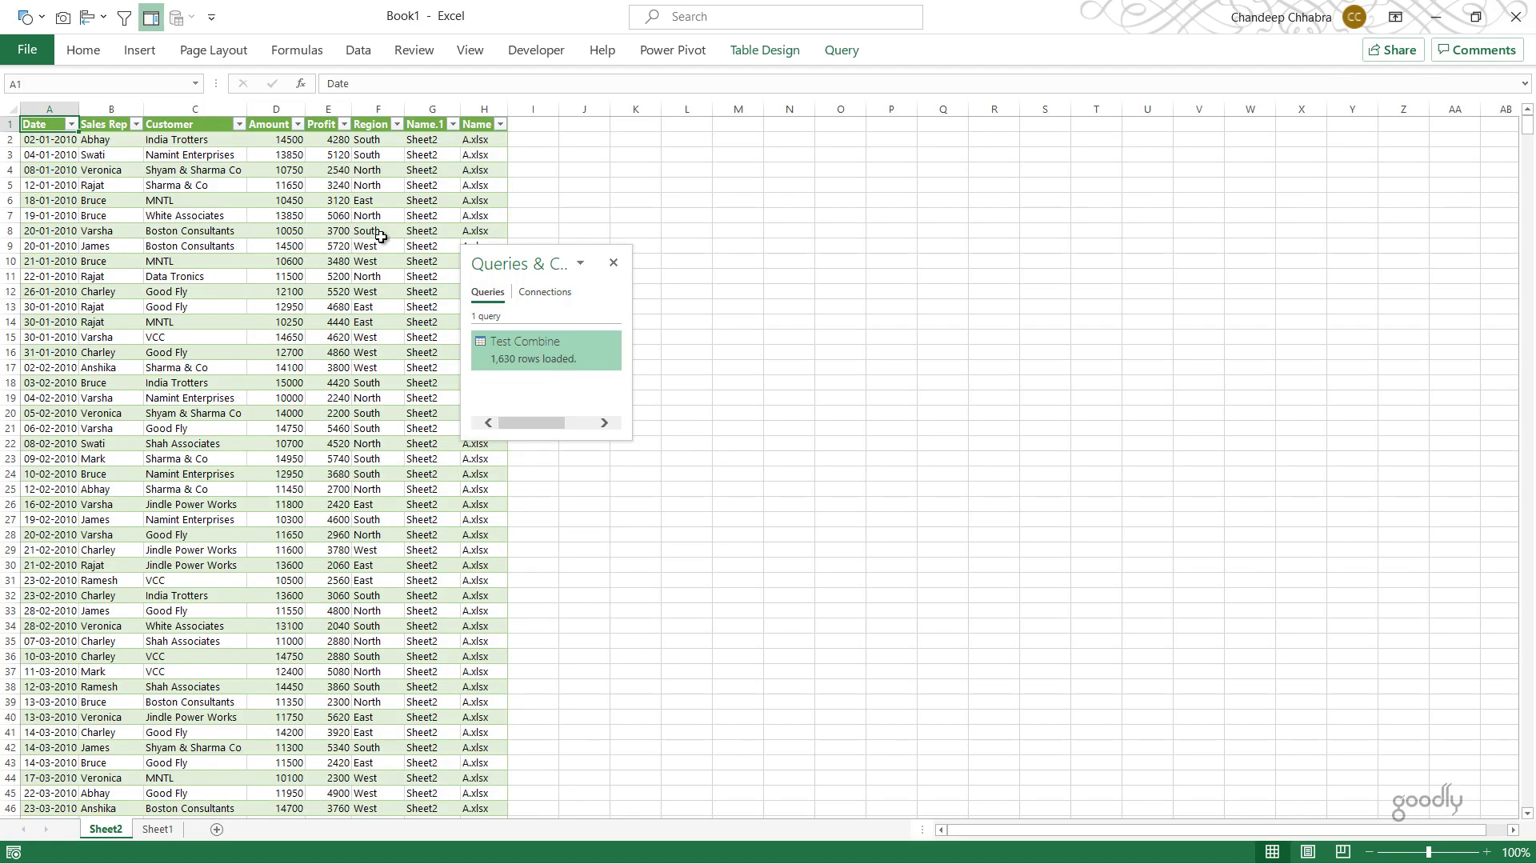
Refresh the combined table in Book1 and check the sheet names offered in the Name.1 filter
{"action": "right_click", "coordinate": [301, 218]}
{"action": "left_click", "coordinate": [354, 414]}
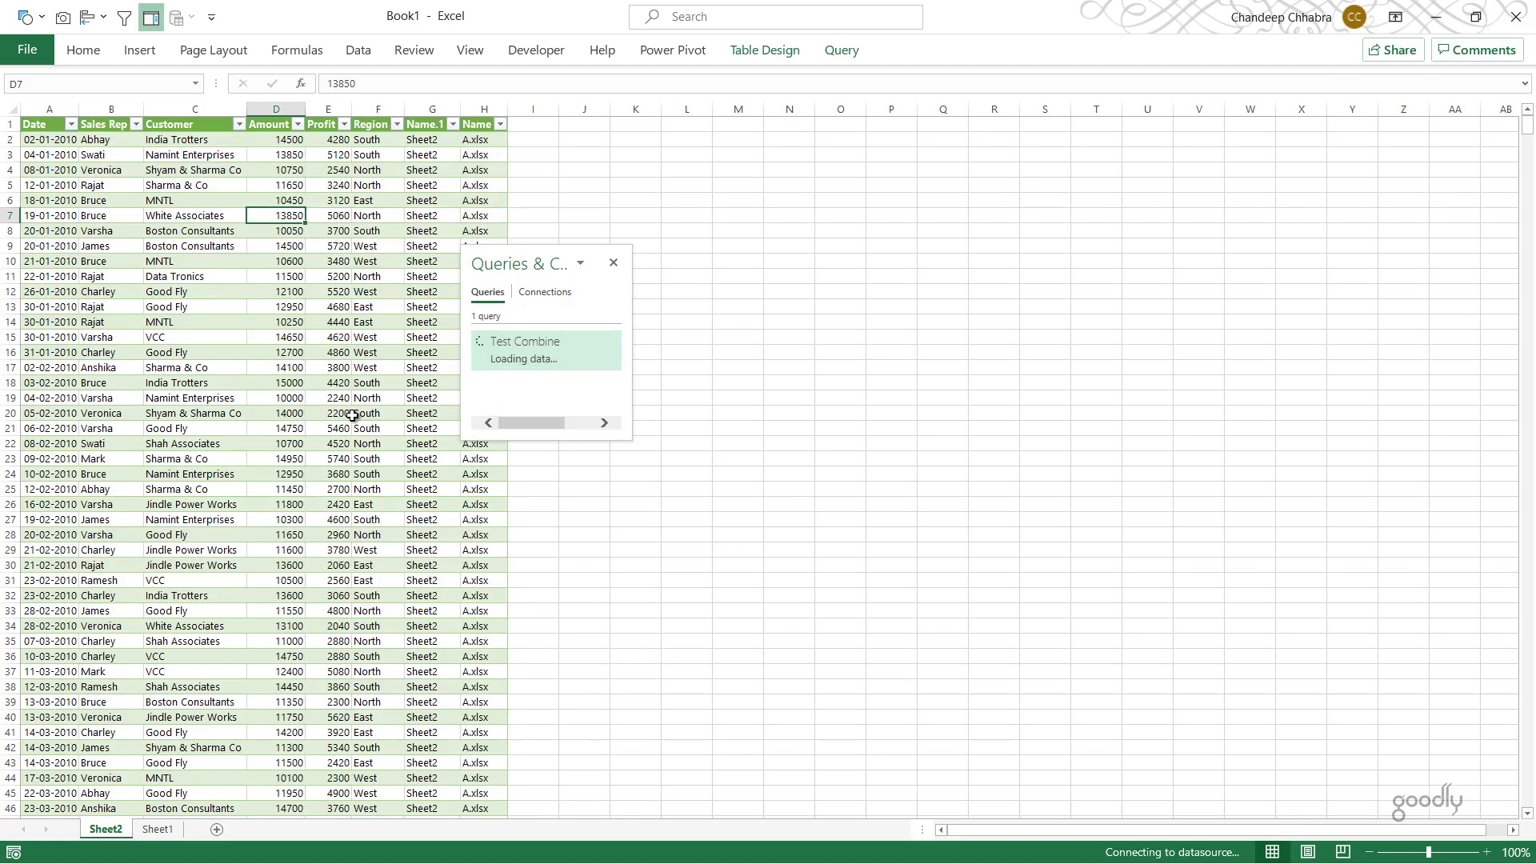
{"action": "left_click", "coordinate": [452, 124]}
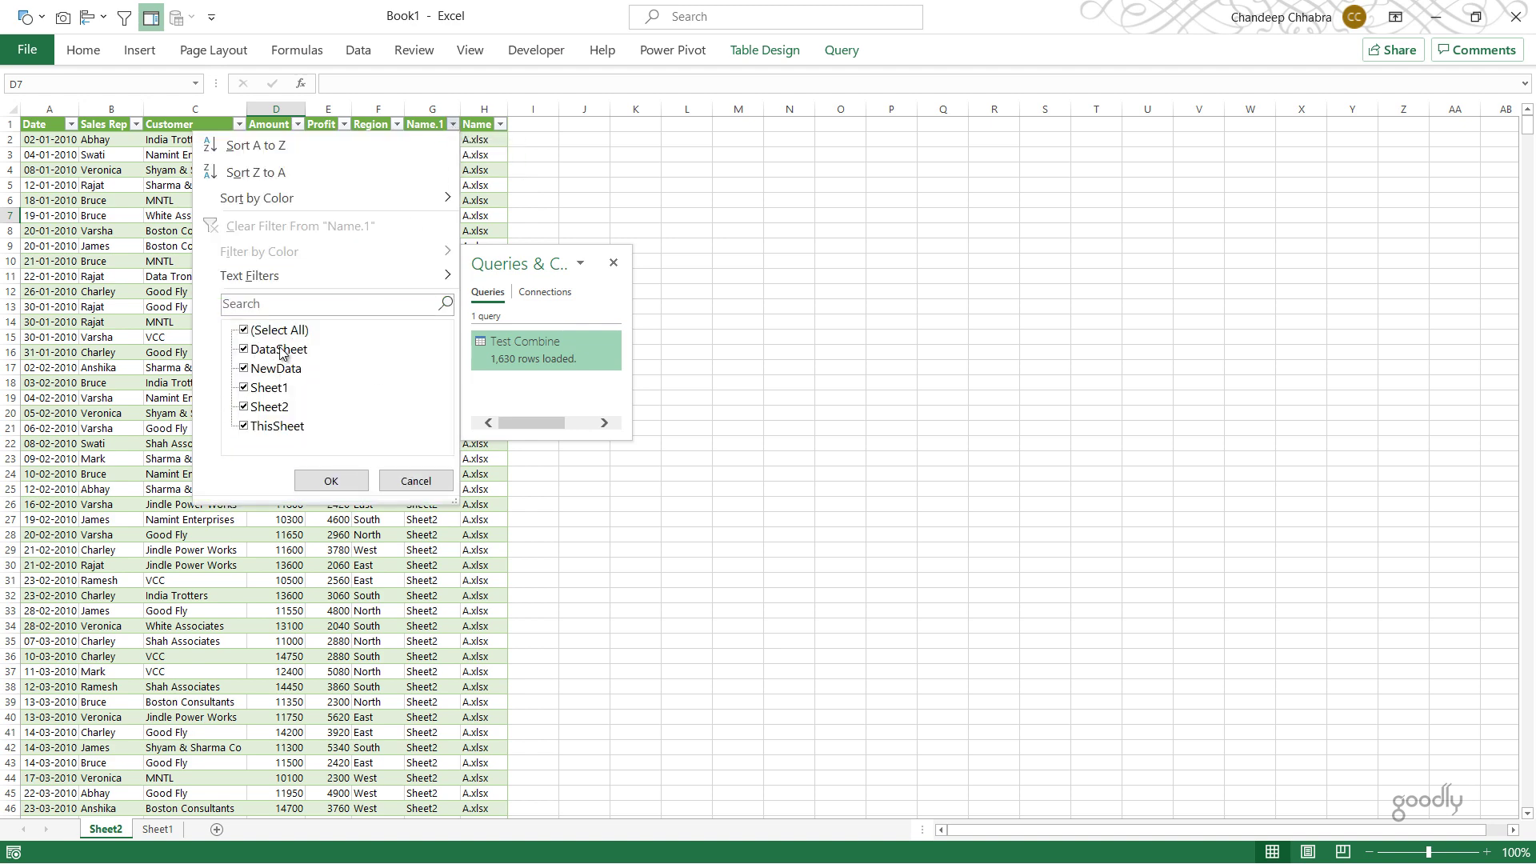
{"action": "left_click", "coordinate": [486, 196]}
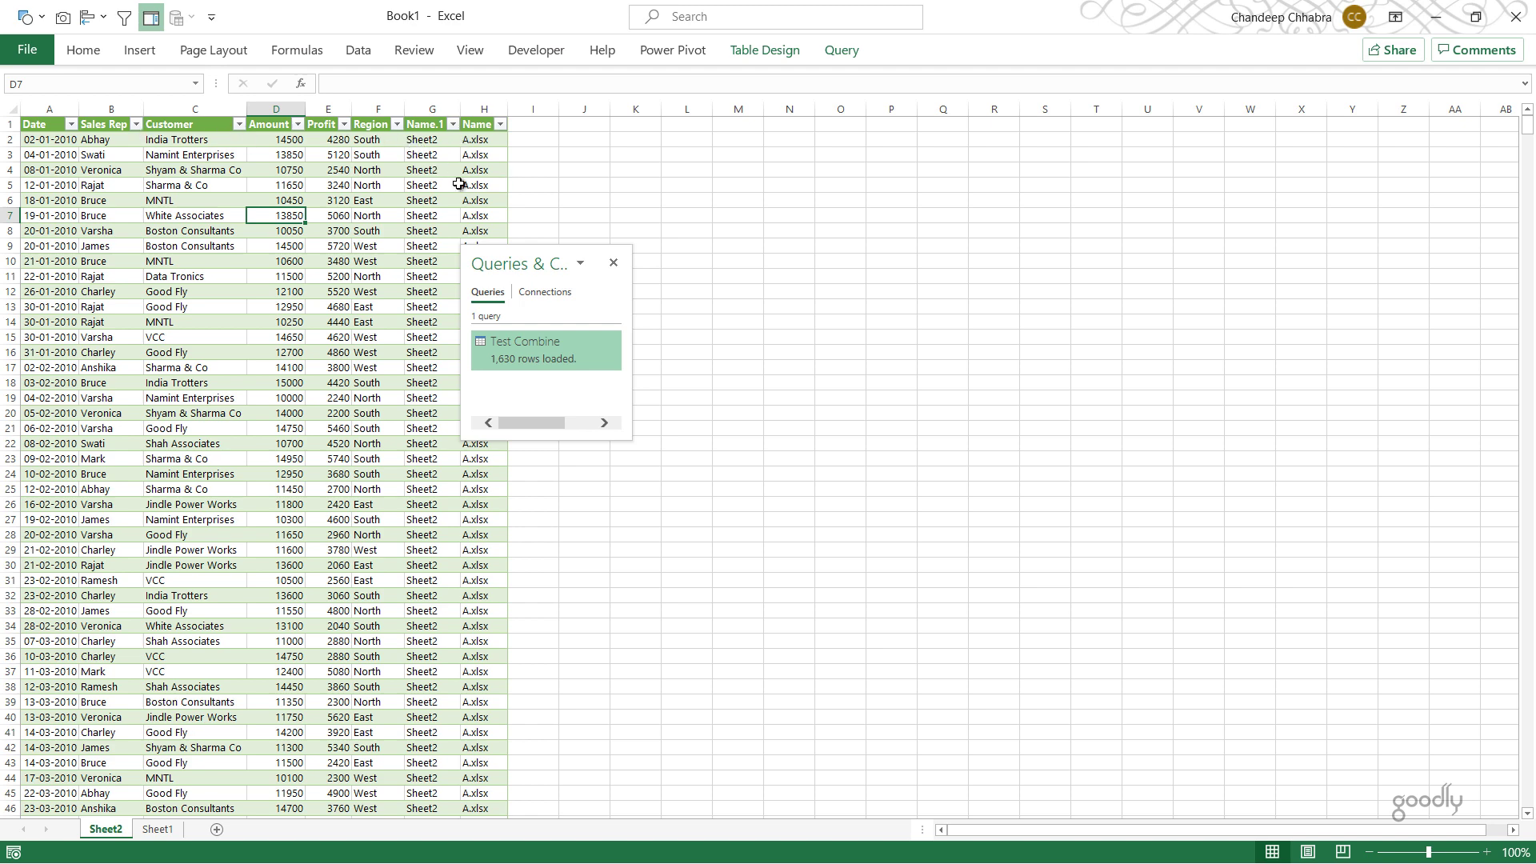
Edit the Expanded Custom1 step of the Test Combine query to include the Blank Col column
{"action": "left_click", "coordinate": [530, 352]}
{"action": "double_click", "coordinate": [532, 358]}
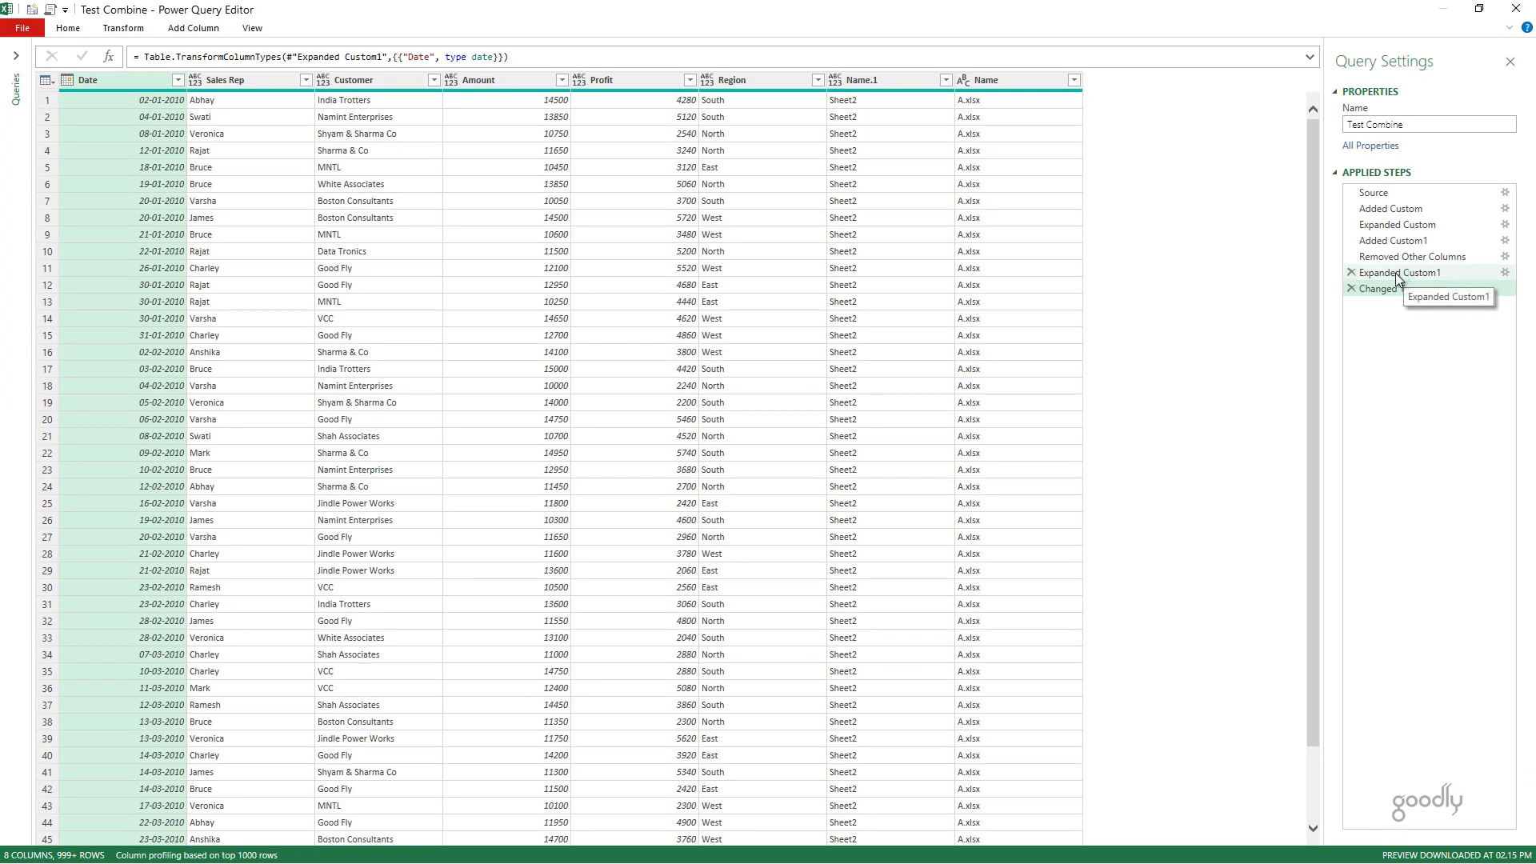
{"action": "left_click", "coordinate": [1393, 274]}
{"action": "left_click", "coordinate": [1504, 273]}
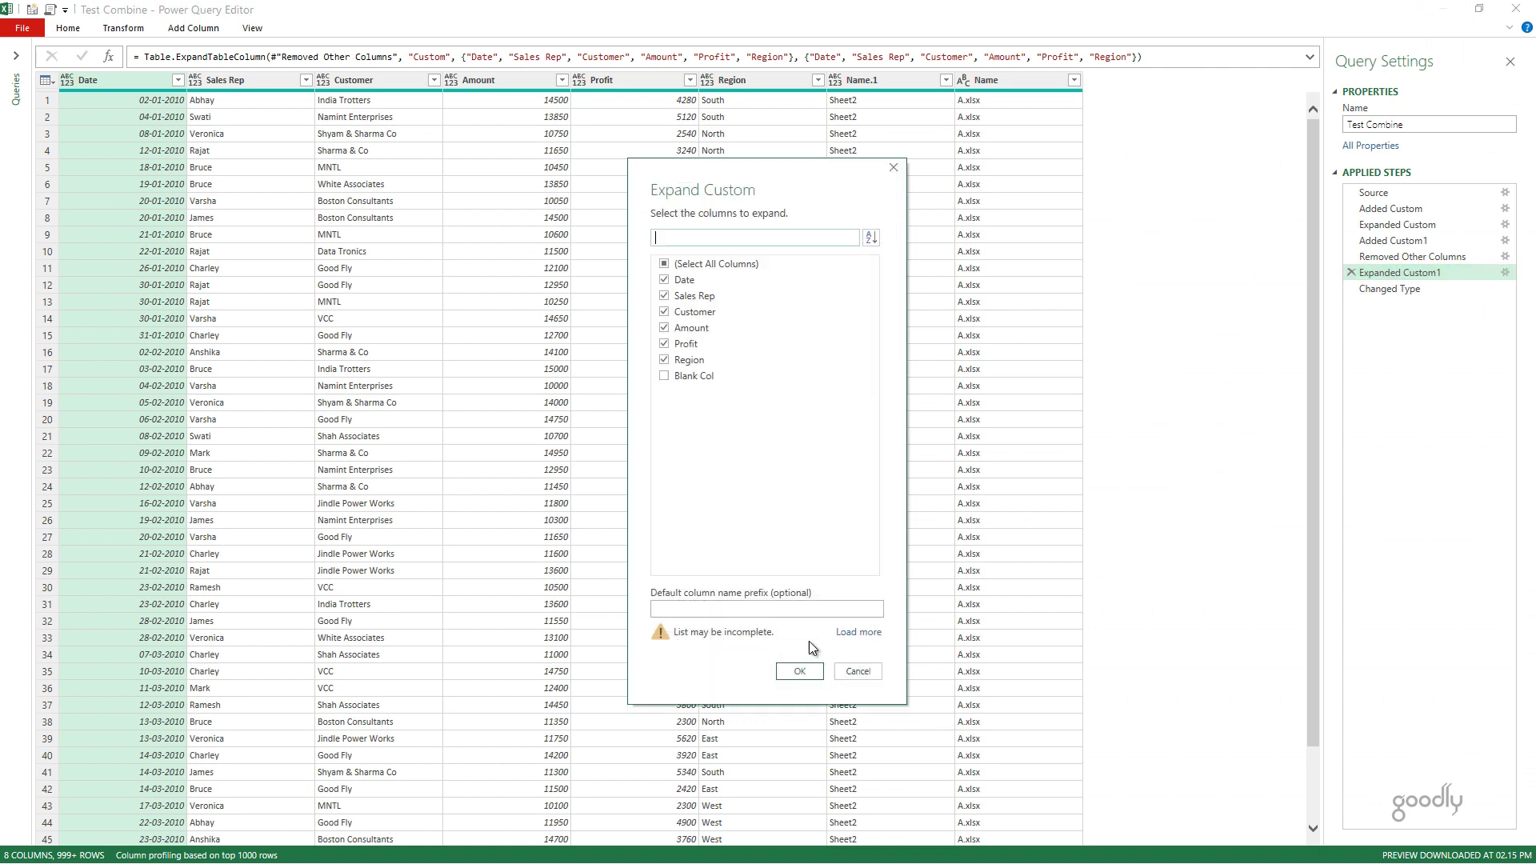
{"action": "left_click", "coordinate": [857, 633]}
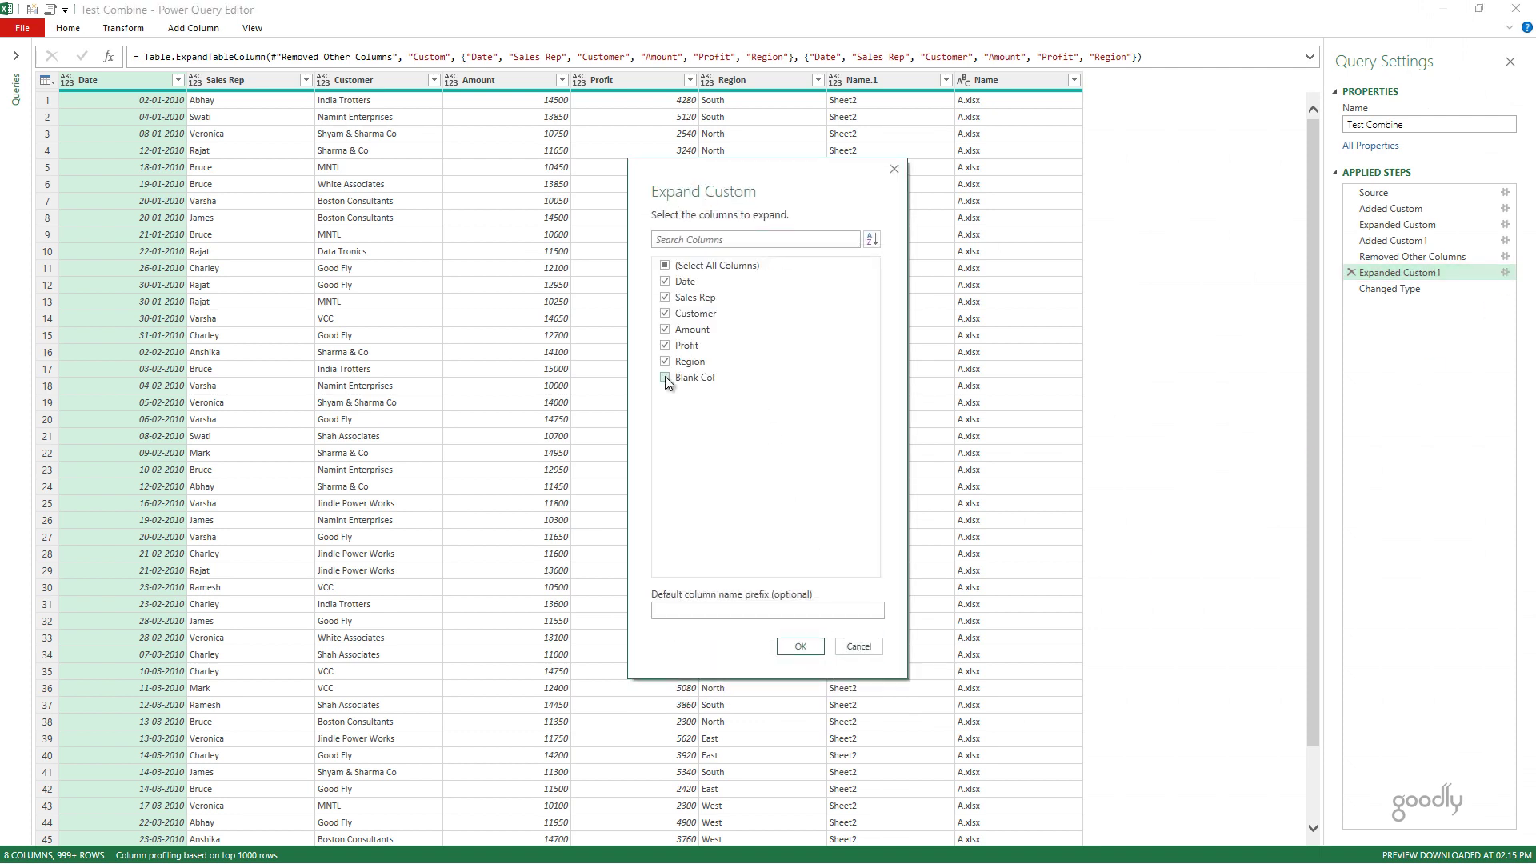
{"action": "left_click", "coordinate": [801, 646]}
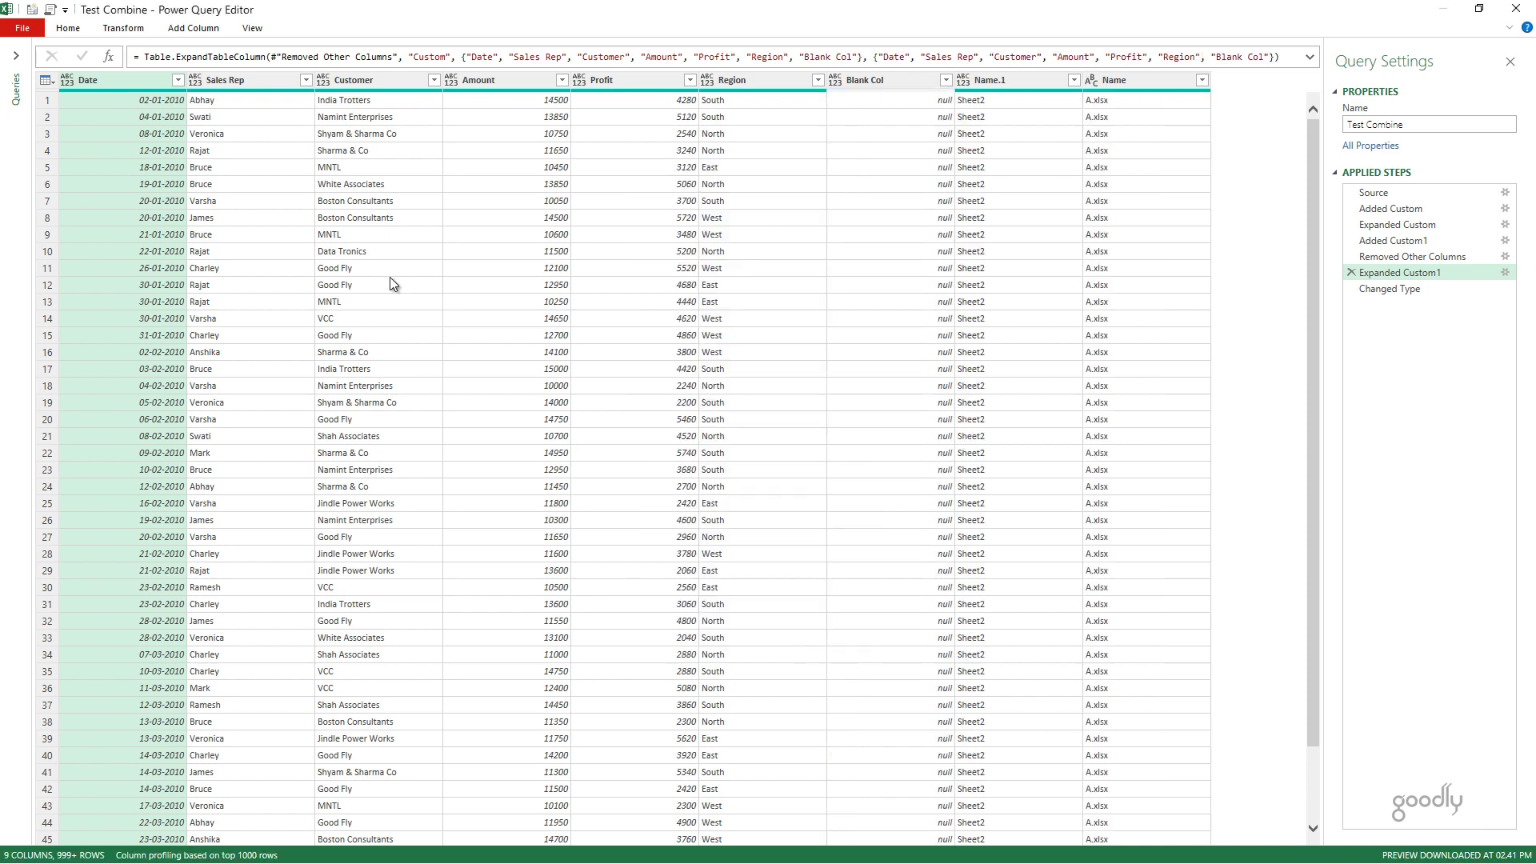
Close the query editor and load the updated Test Combine query into the worksheet
{"action": "left_click", "coordinate": [68, 31]}
{"action": "left_click", "coordinate": [20, 68]}
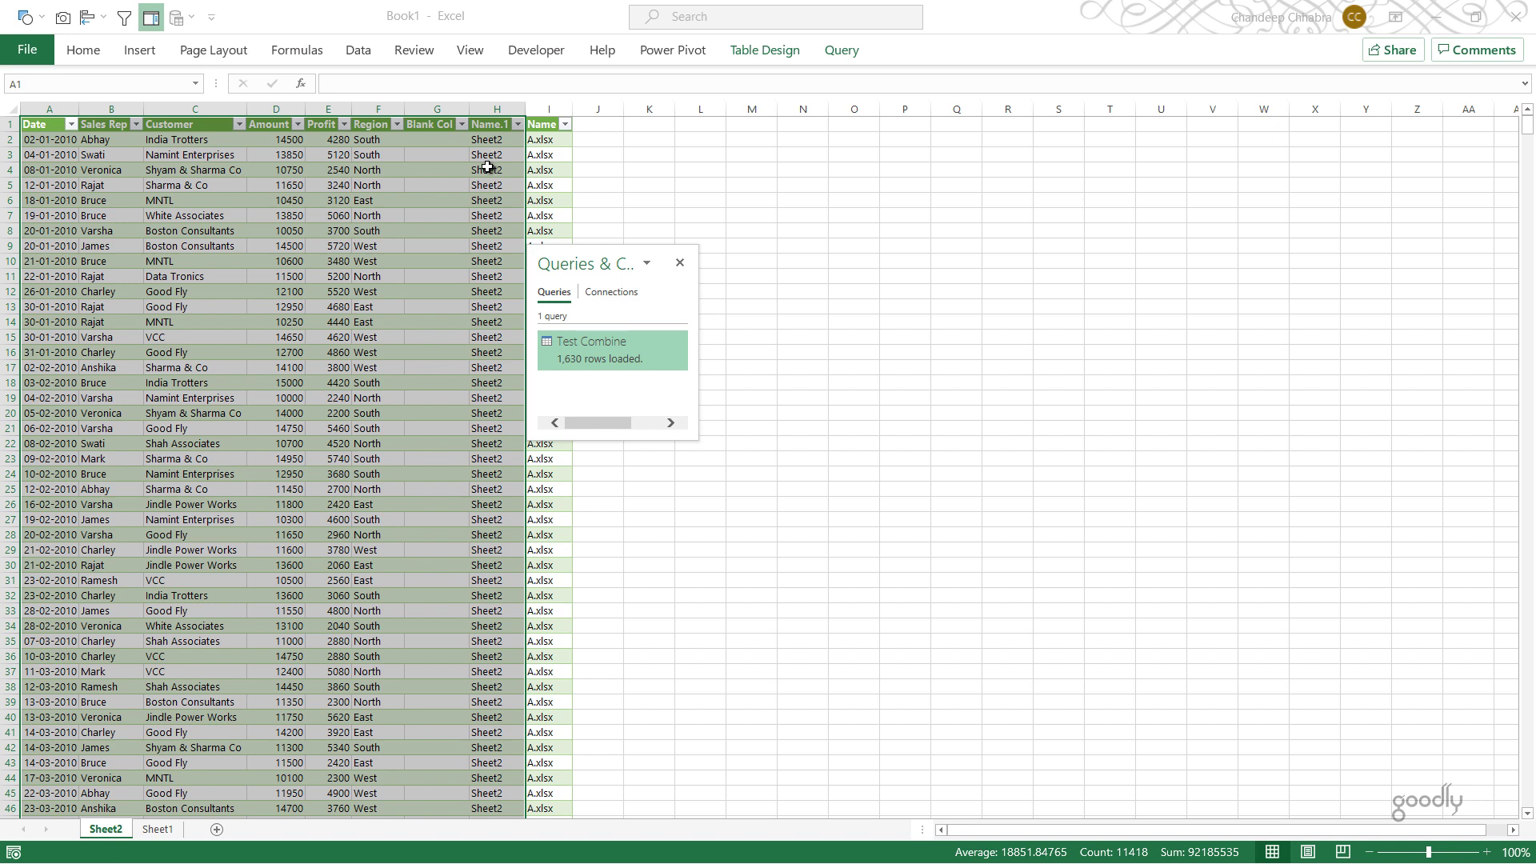
{"action": "left_click", "coordinate": [308, 204]}
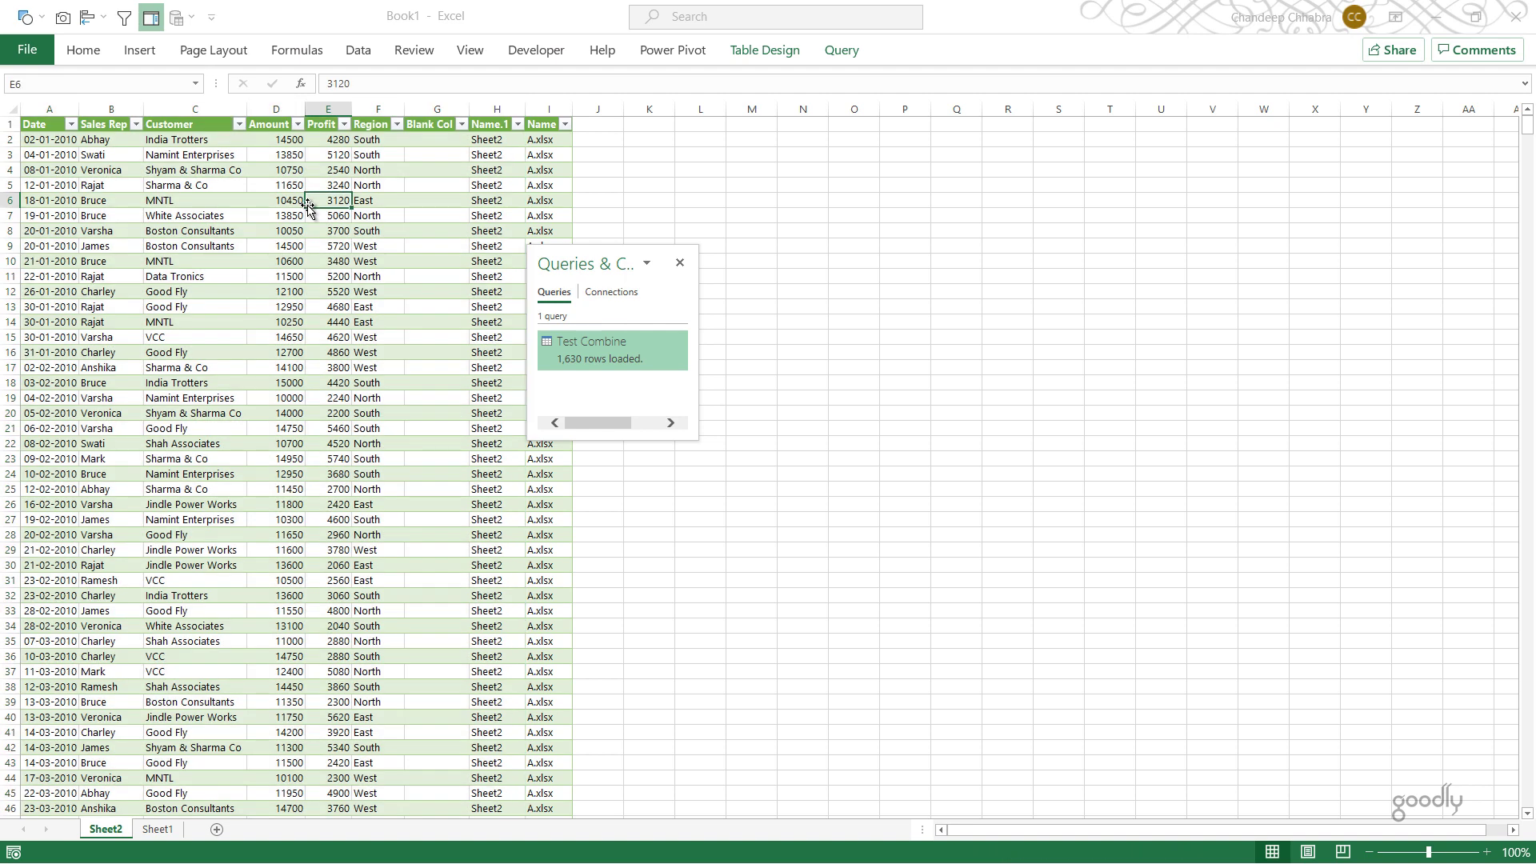
Insert a custom column with the formula =Table.ColumnNames([Custom]) after the Removed Other Columns step of the Test Combine query
{"action": "double_click", "coordinate": [597, 354]}
{"action": "left_click", "coordinate": [1398, 258]}
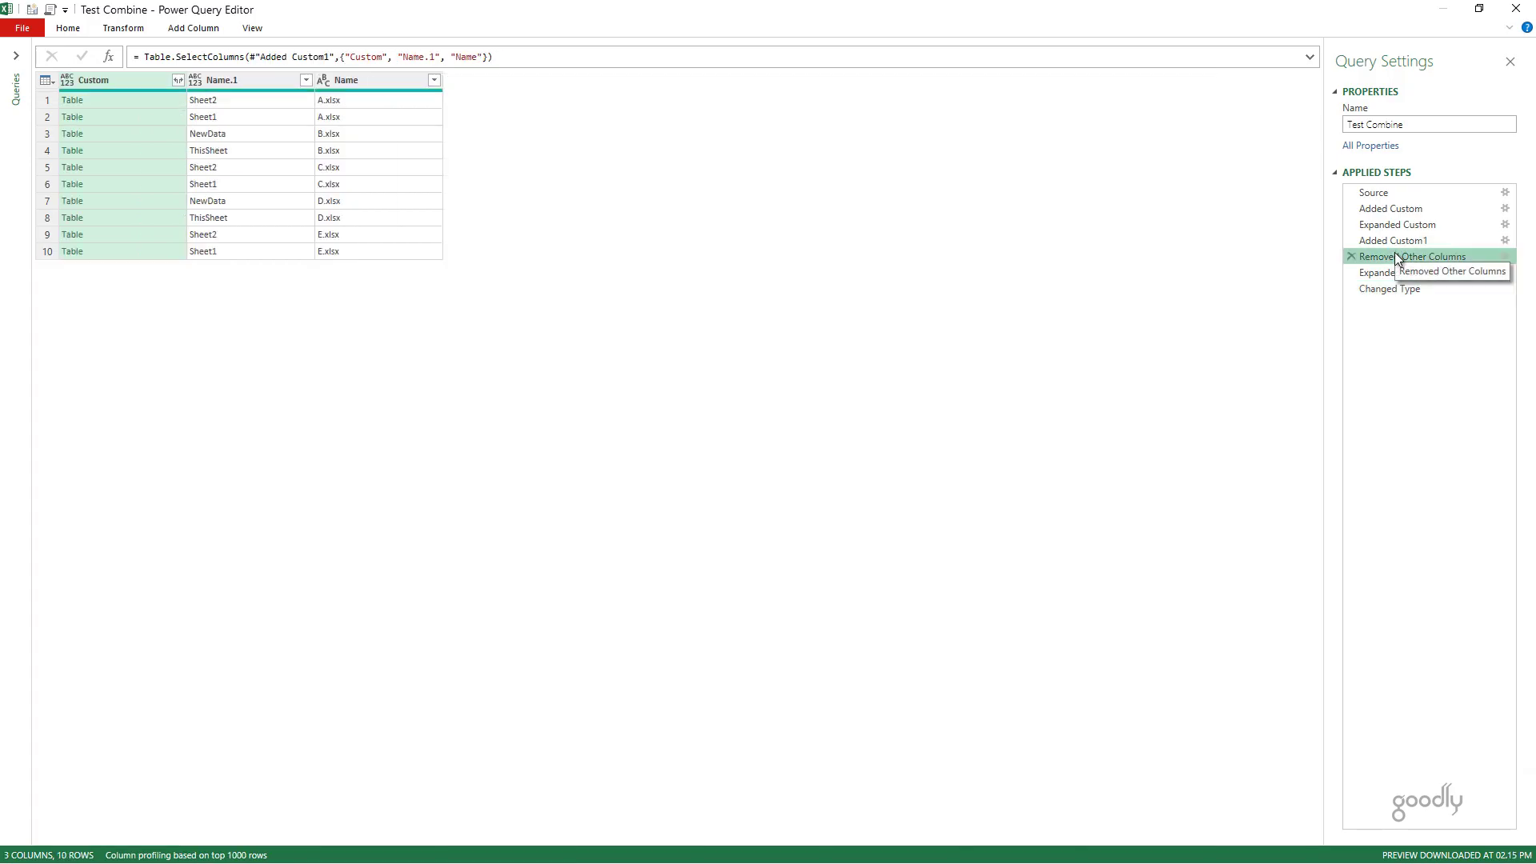
{"action": "left_click", "coordinate": [120, 97]}
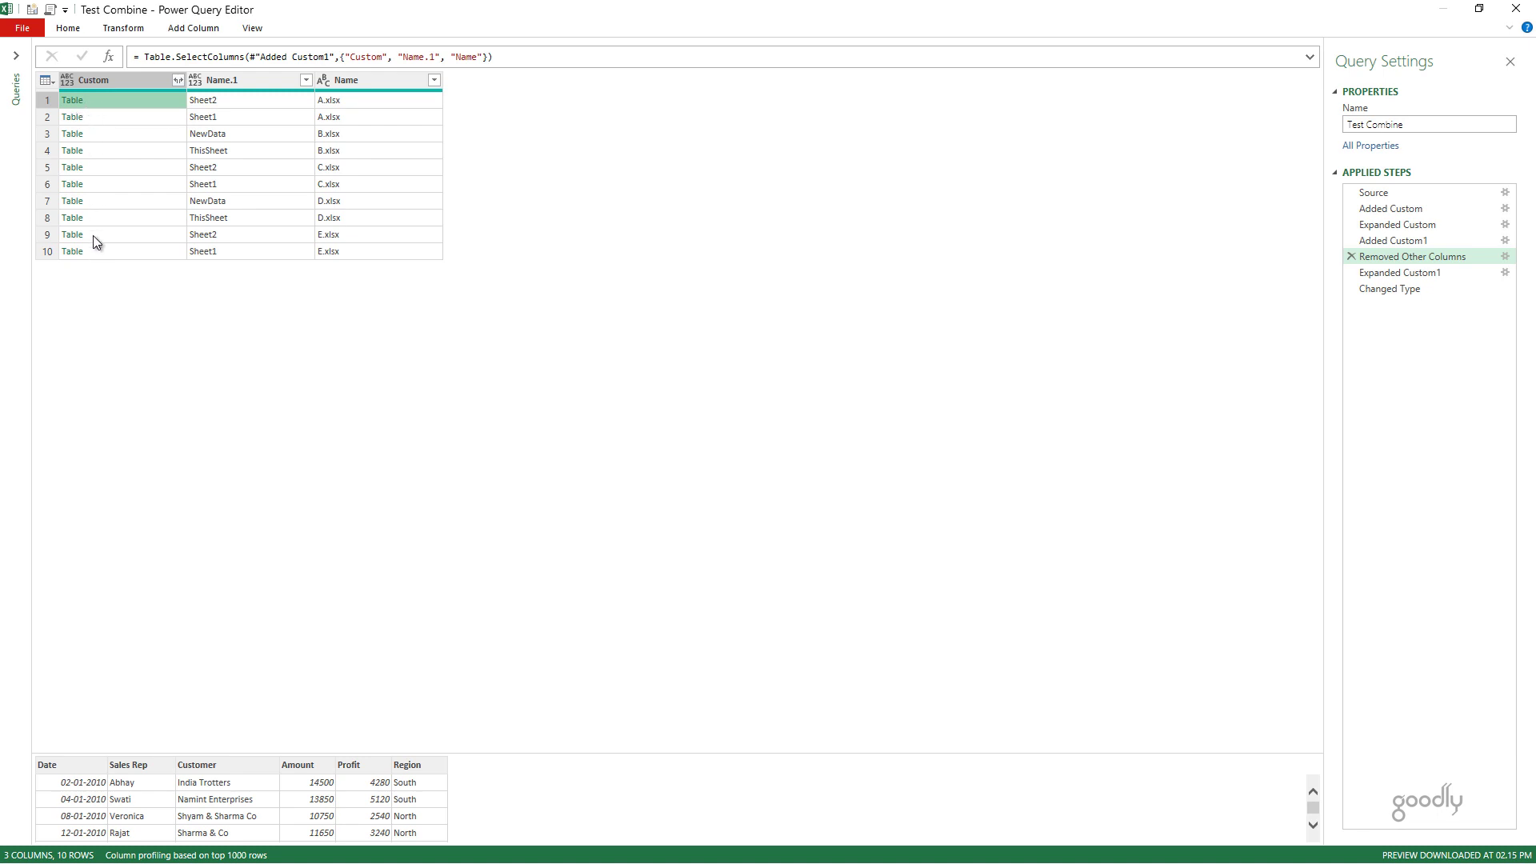
{"action": "left_click", "coordinate": [192, 32]}
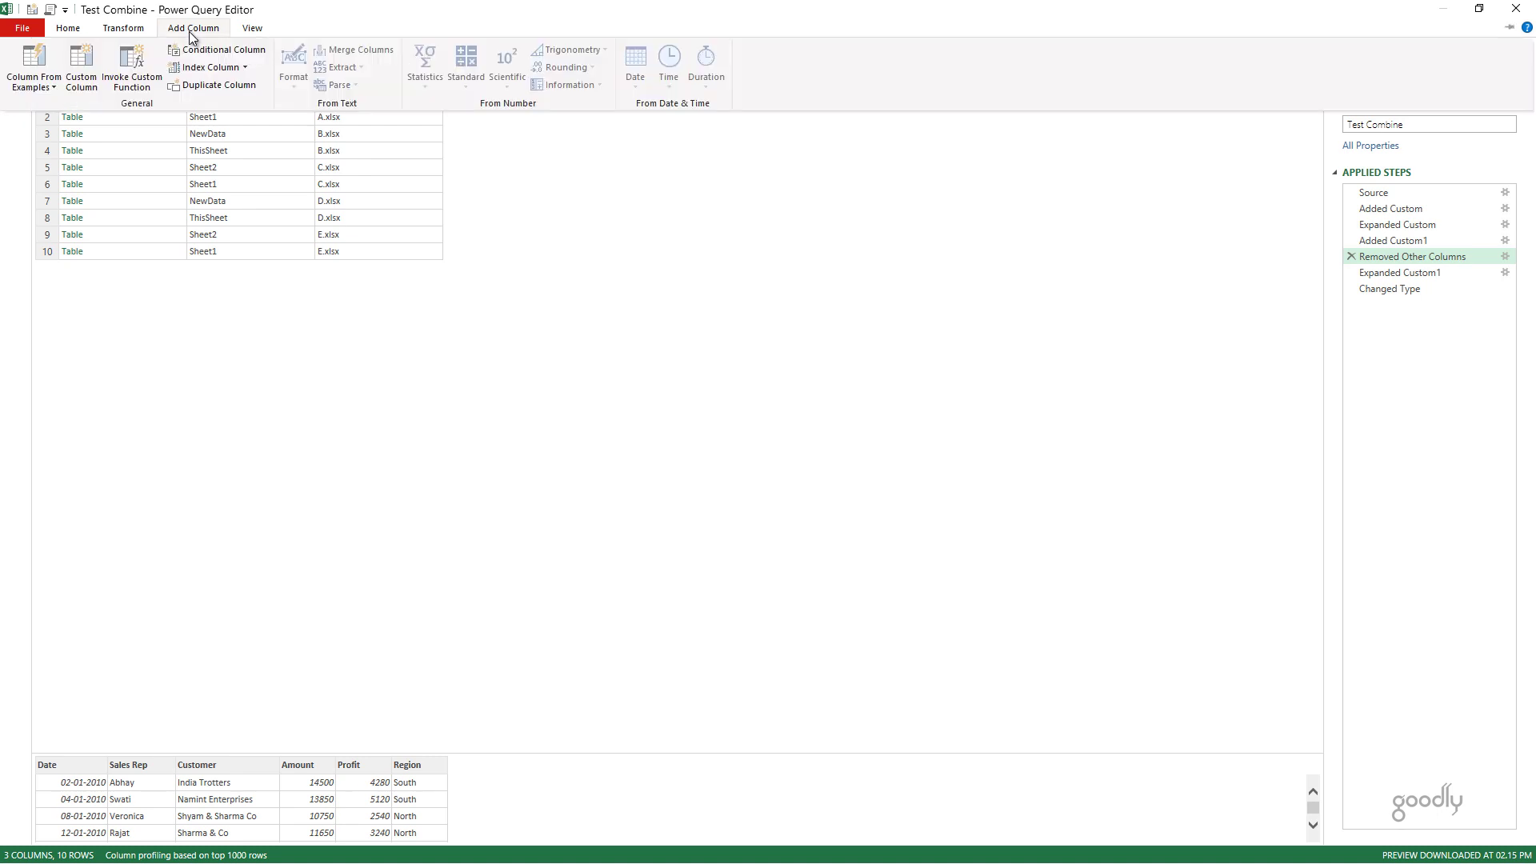
{"action": "left_click", "coordinate": [80, 71]}
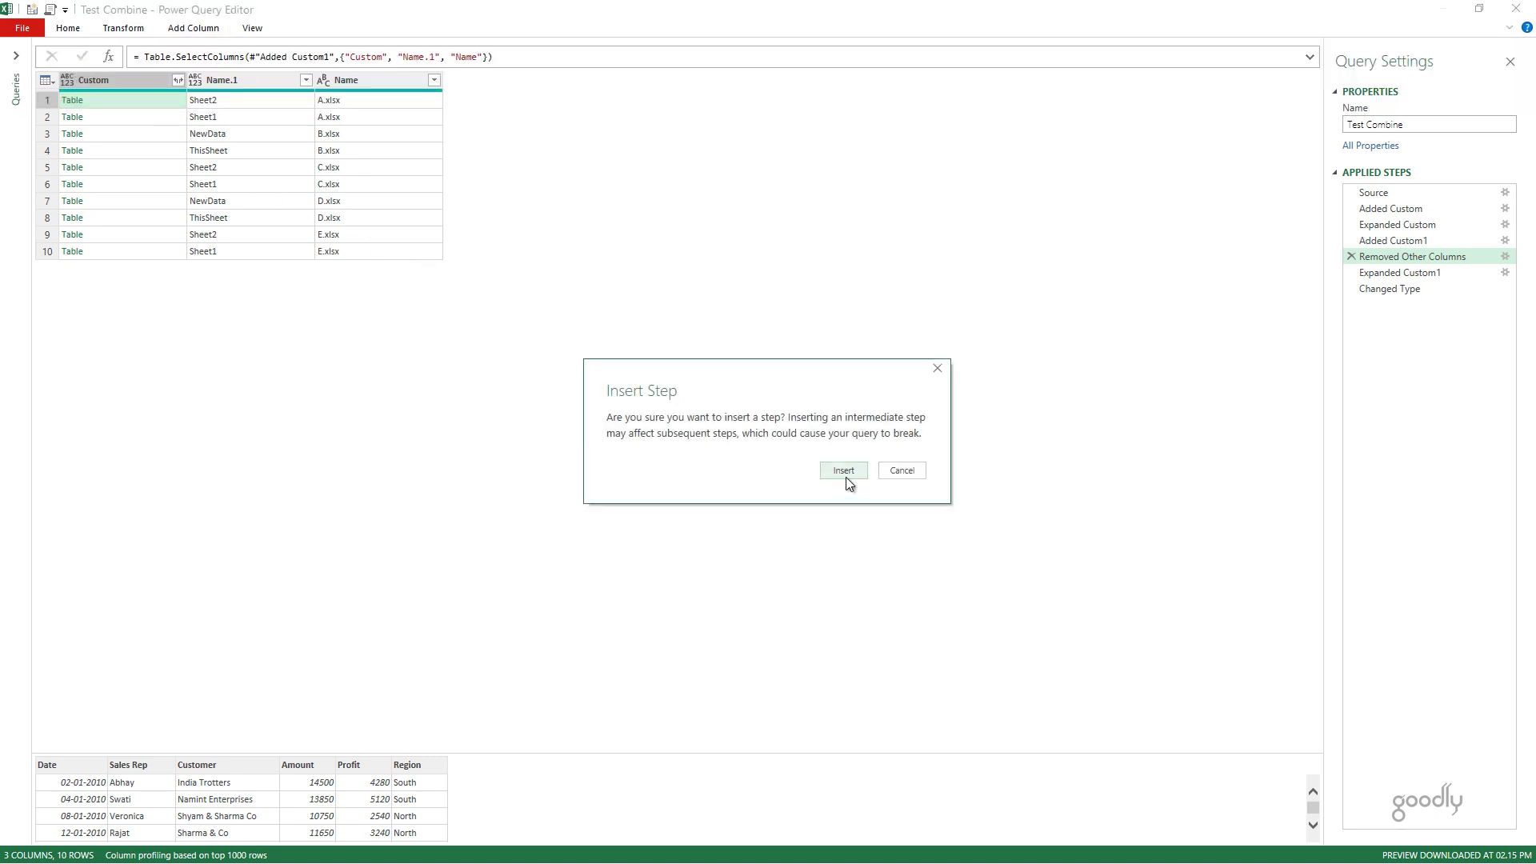
{"action": "left_click", "coordinate": [841, 470]}
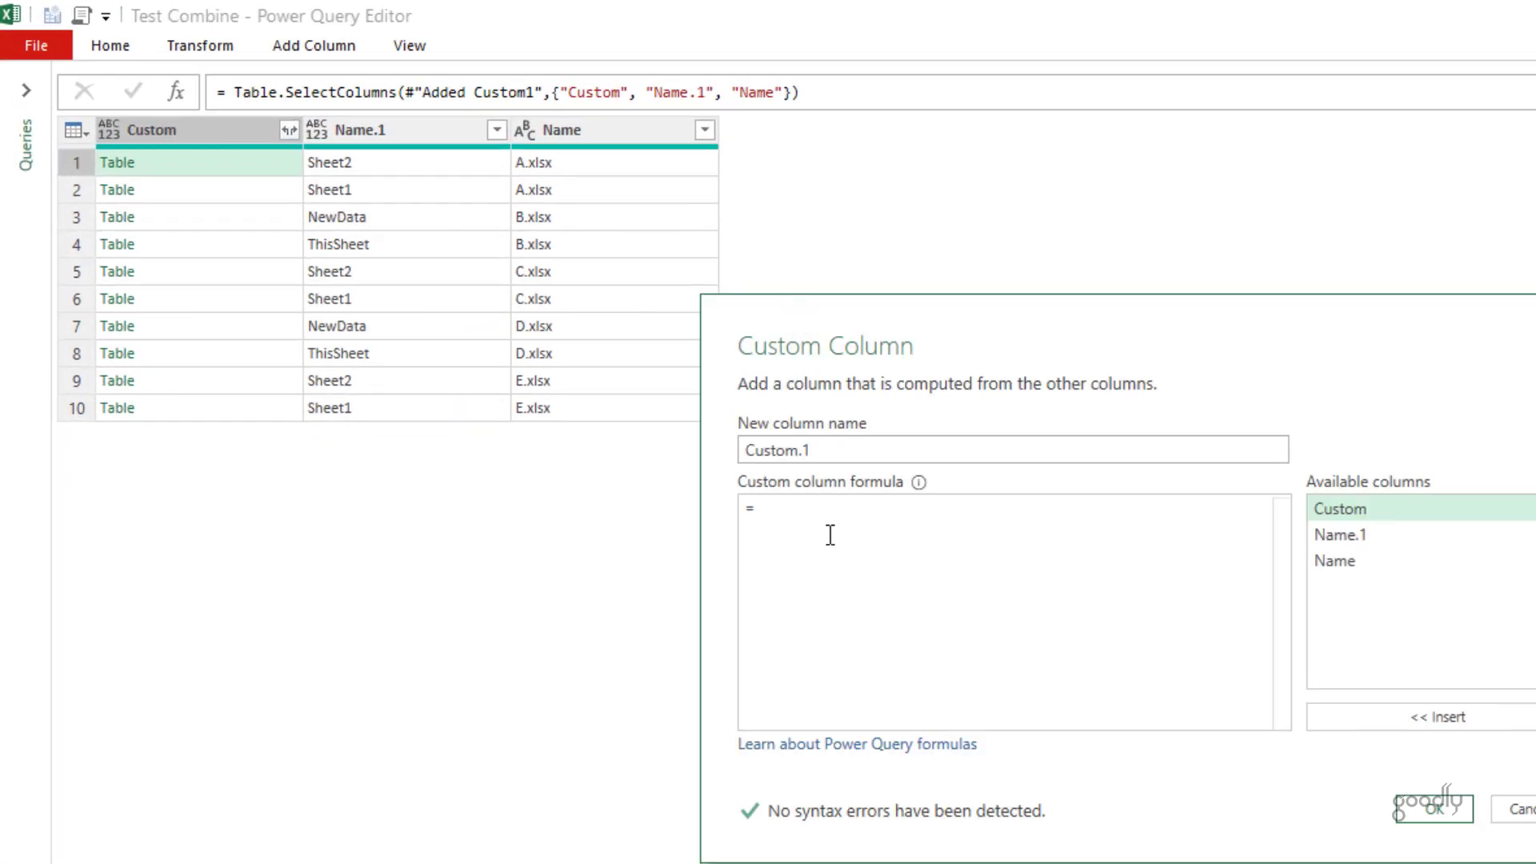
{"action": "type", "text": "Table.ColumnNames("}
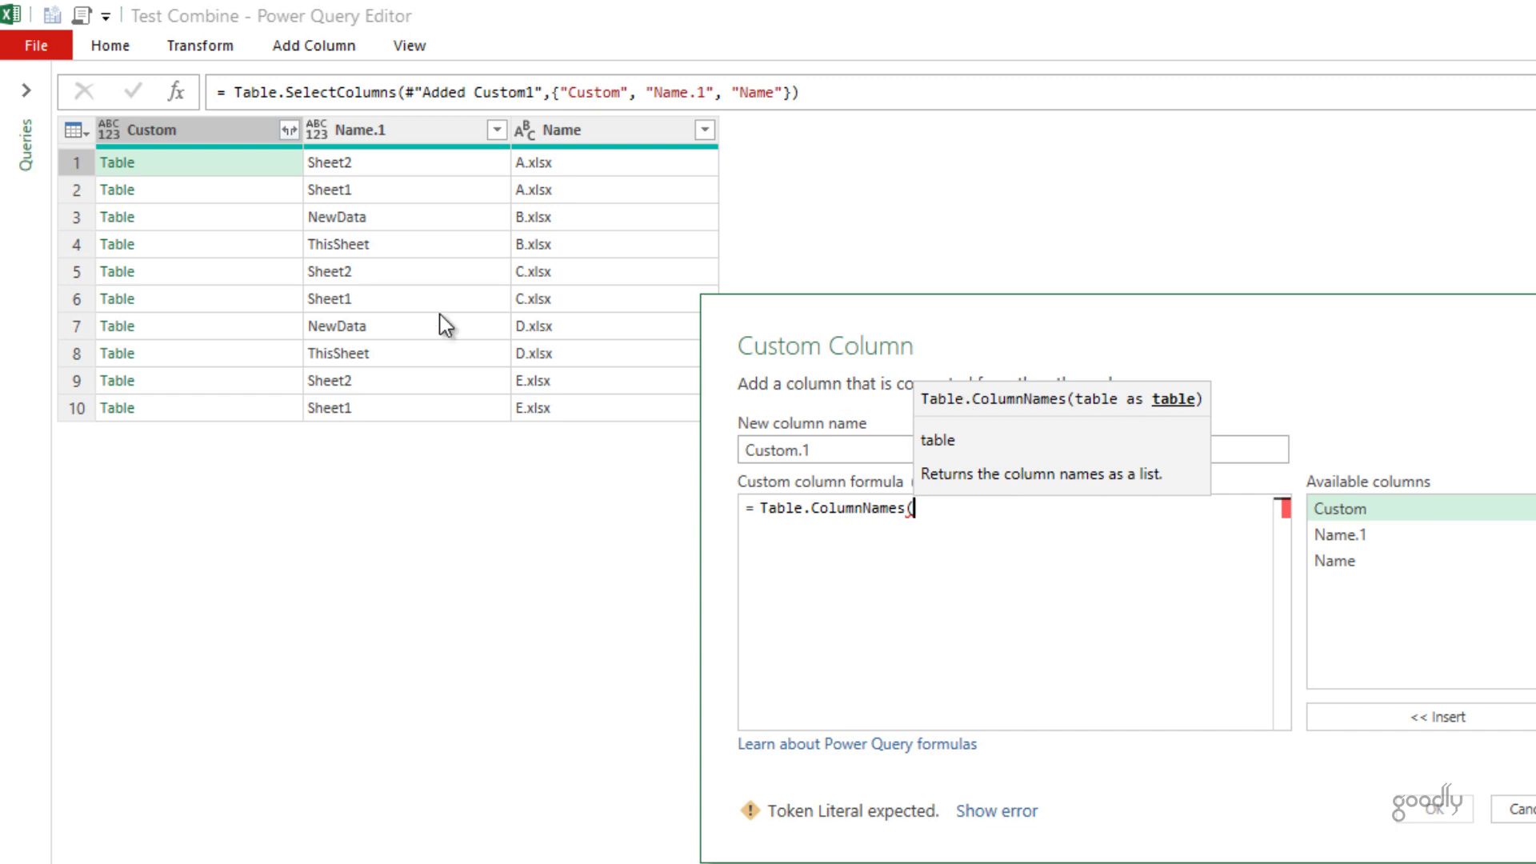
{"action": "type", "text": "[Custom])"}
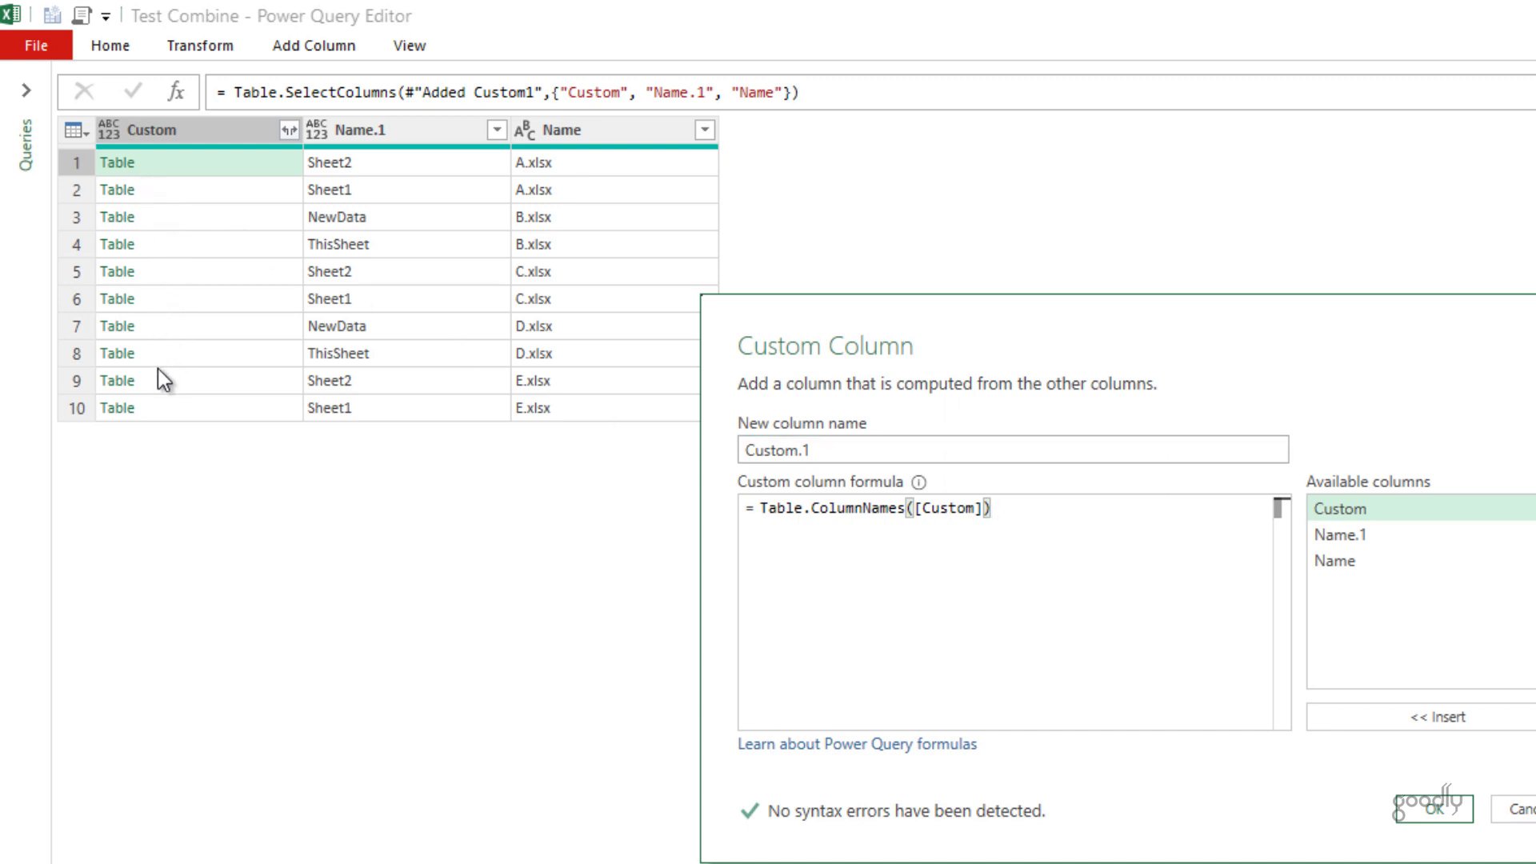
{"action": "left_click", "coordinate": [1437, 813]}
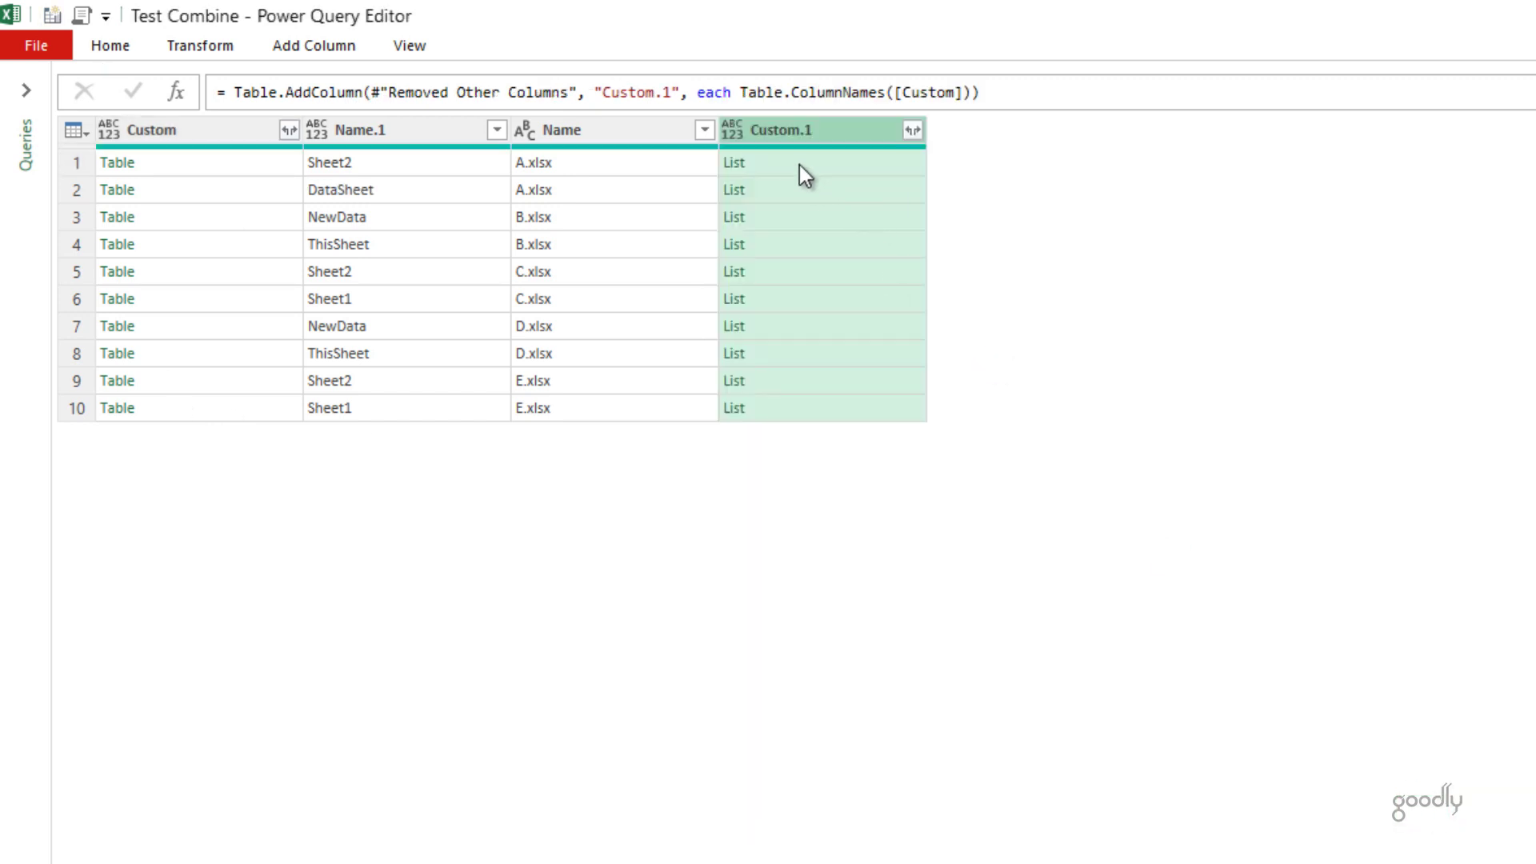
Preview the column-name lists in the first two rows of Custom.1 and compare the second with the DataSheet table of A.xlsx
{"action": "left_click", "coordinate": [784, 165]}
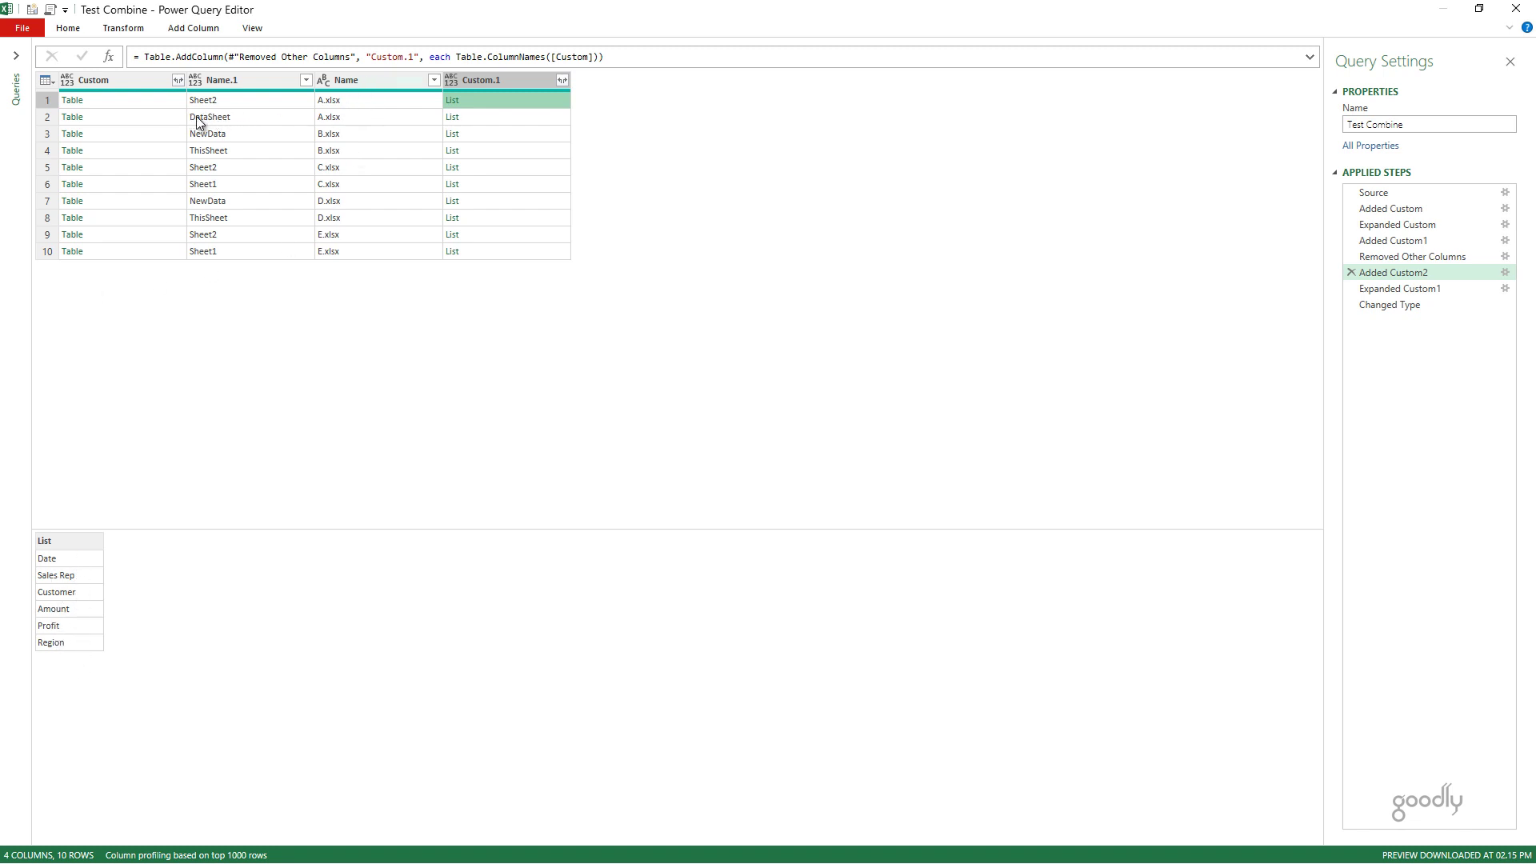
{"action": "left_click", "coordinate": [107, 117]}
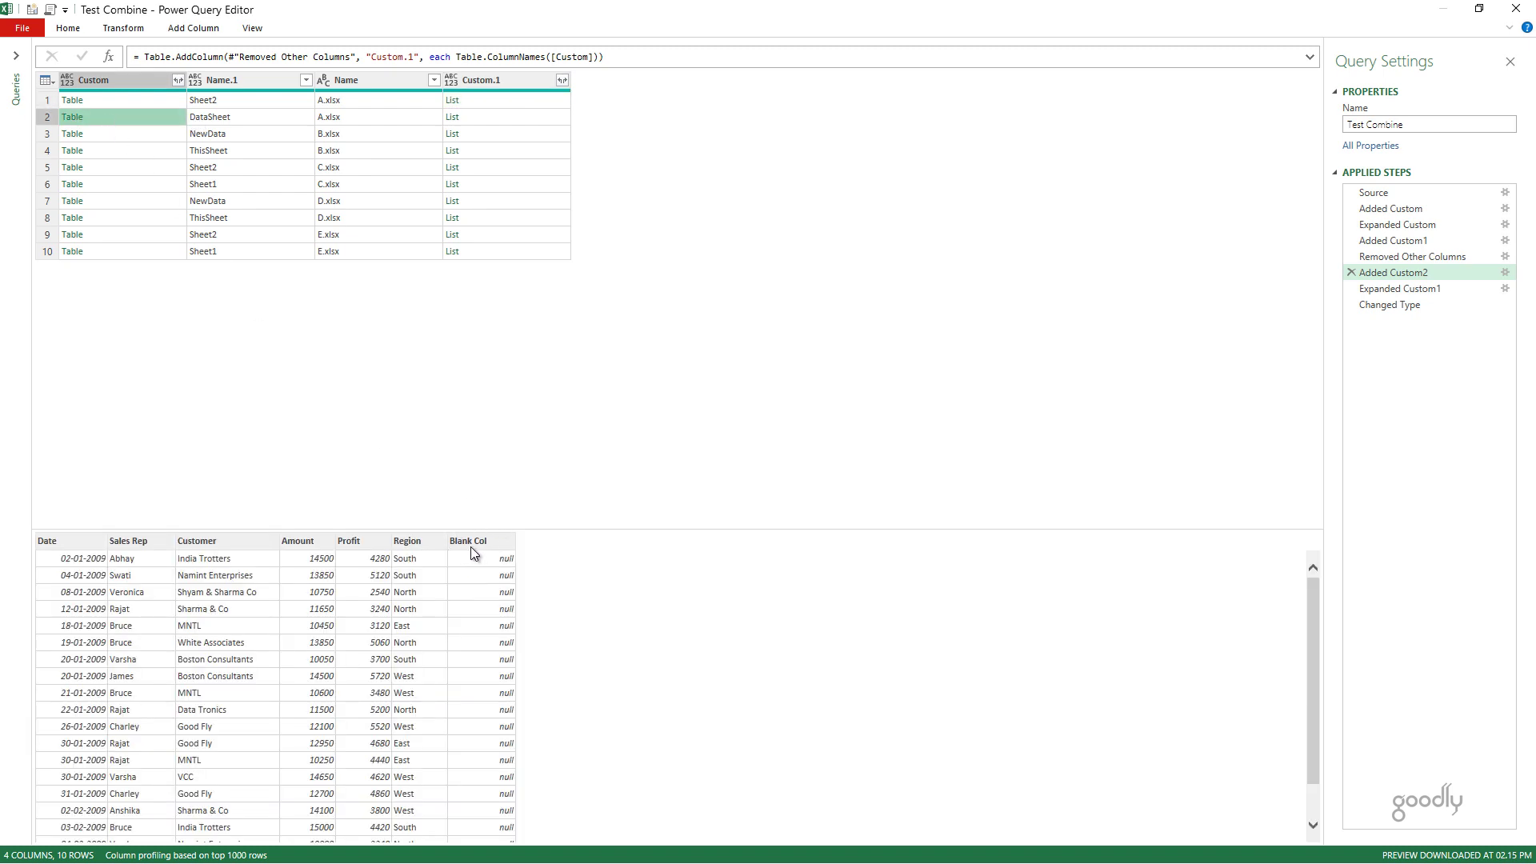
{"action": "left_click", "coordinate": [475, 116]}
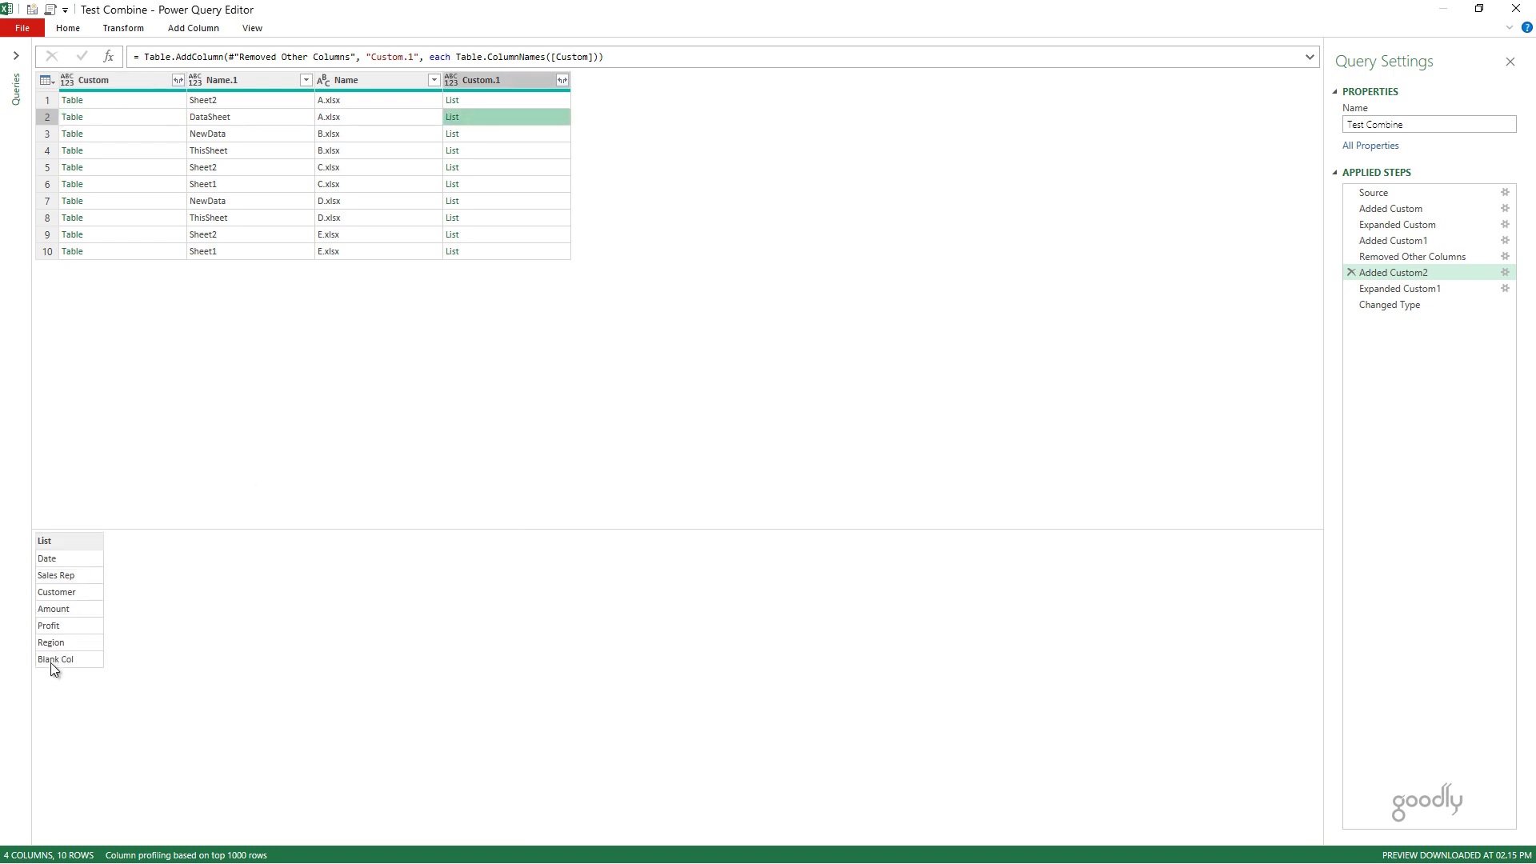
Remove all columns except Custom.1, inserting this as an intermediate step after Added Custom2
{"action": "left_click", "coordinate": [483, 77]}
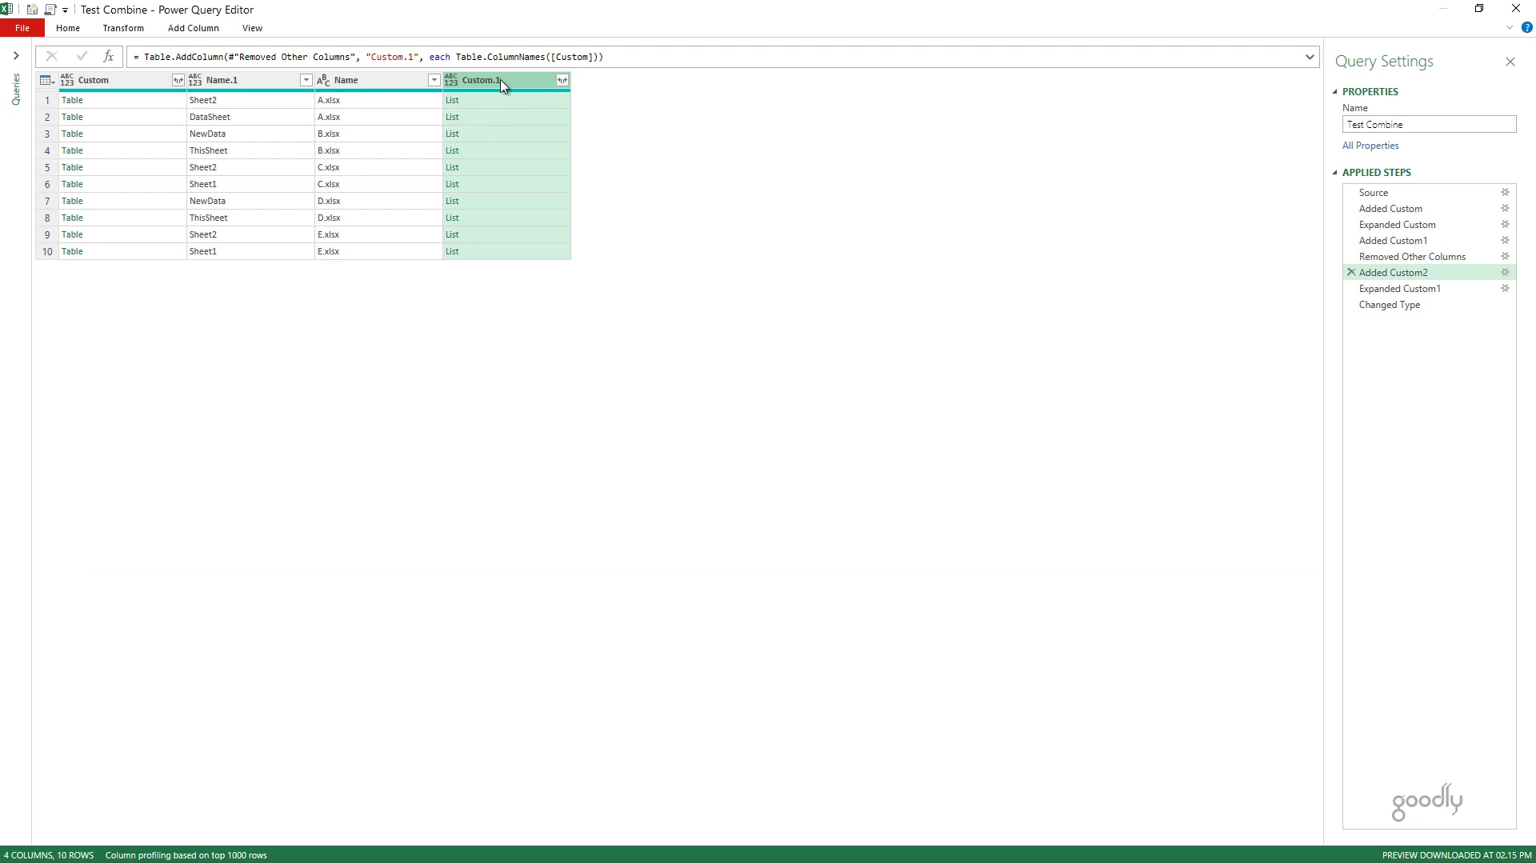
{"action": "right_click", "coordinate": [501, 80]}
{"action": "left_click", "coordinate": [516, 133]}
{"action": "left_click", "coordinate": [843, 471]}
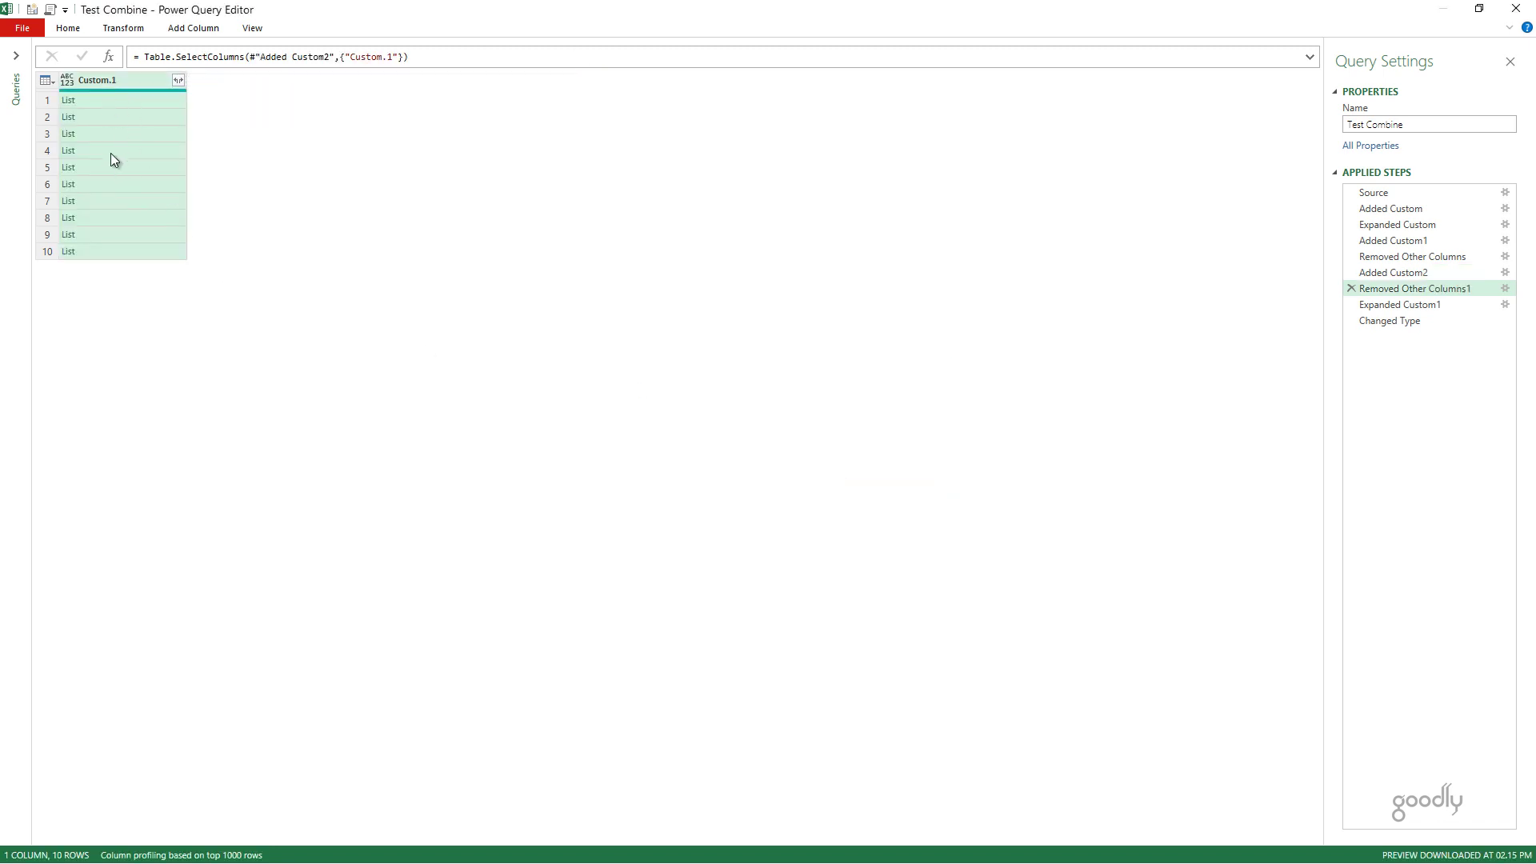
Expand the lists in Custom.1 to new rows as an inserted step and look through the resulting column names
{"action": "left_click", "coordinate": [178, 80]}
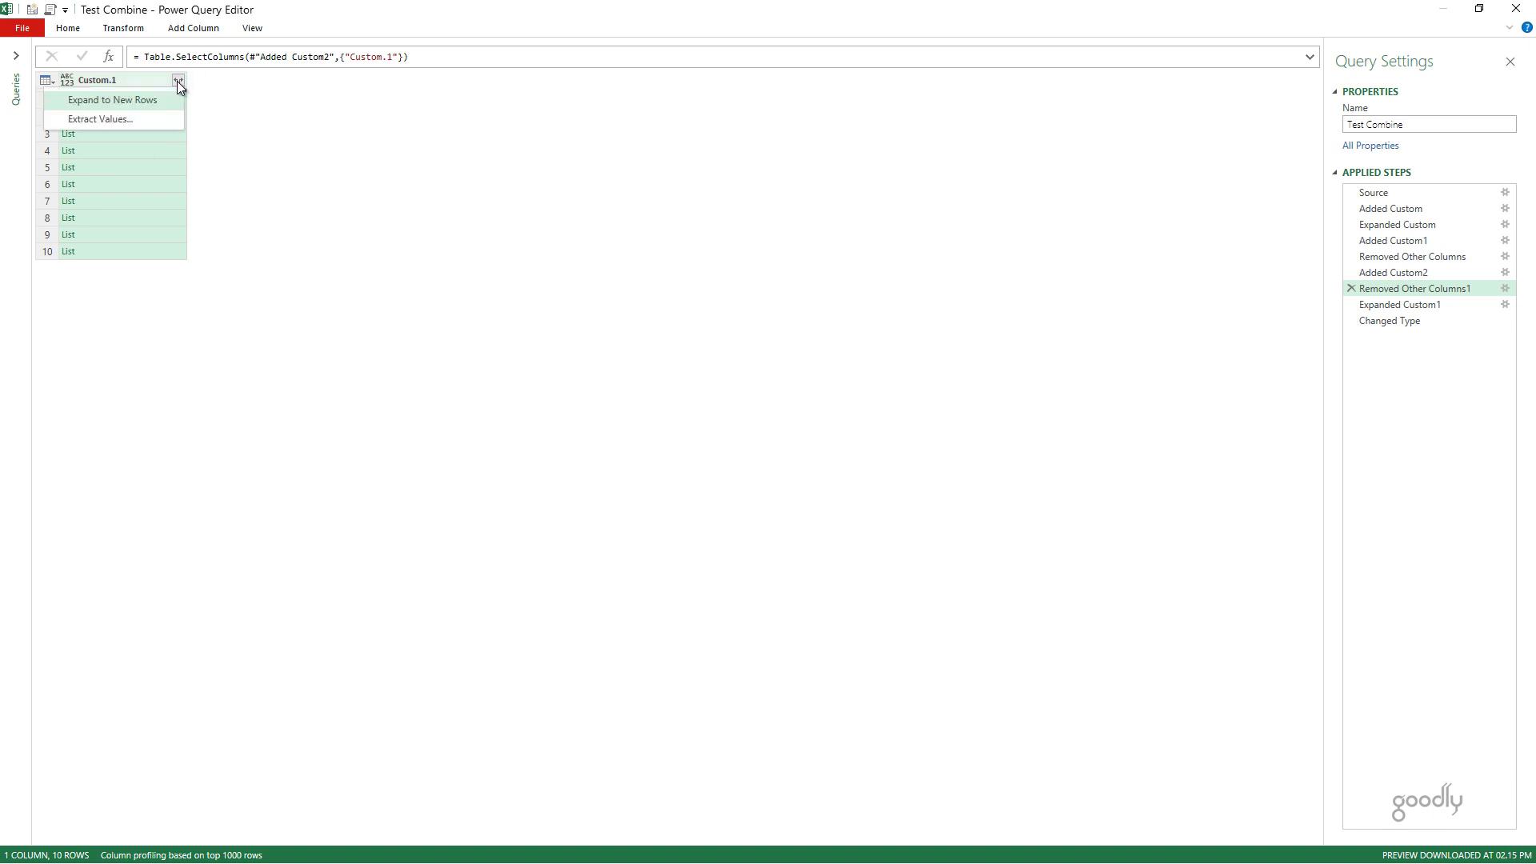
{"action": "left_click", "coordinate": [104, 103]}
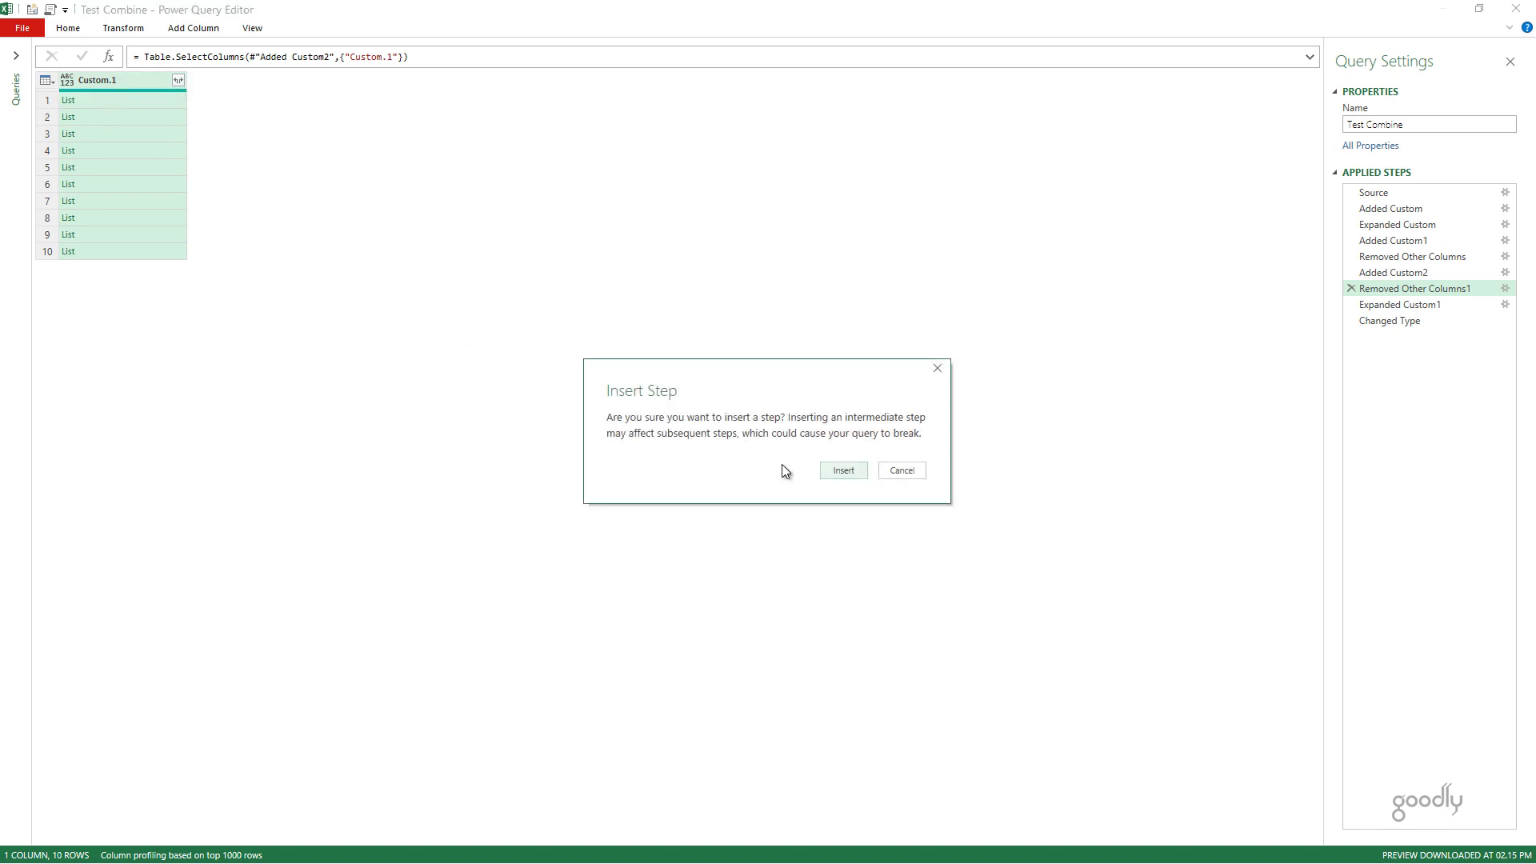
{"action": "left_click", "coordinate": [842, 471]}
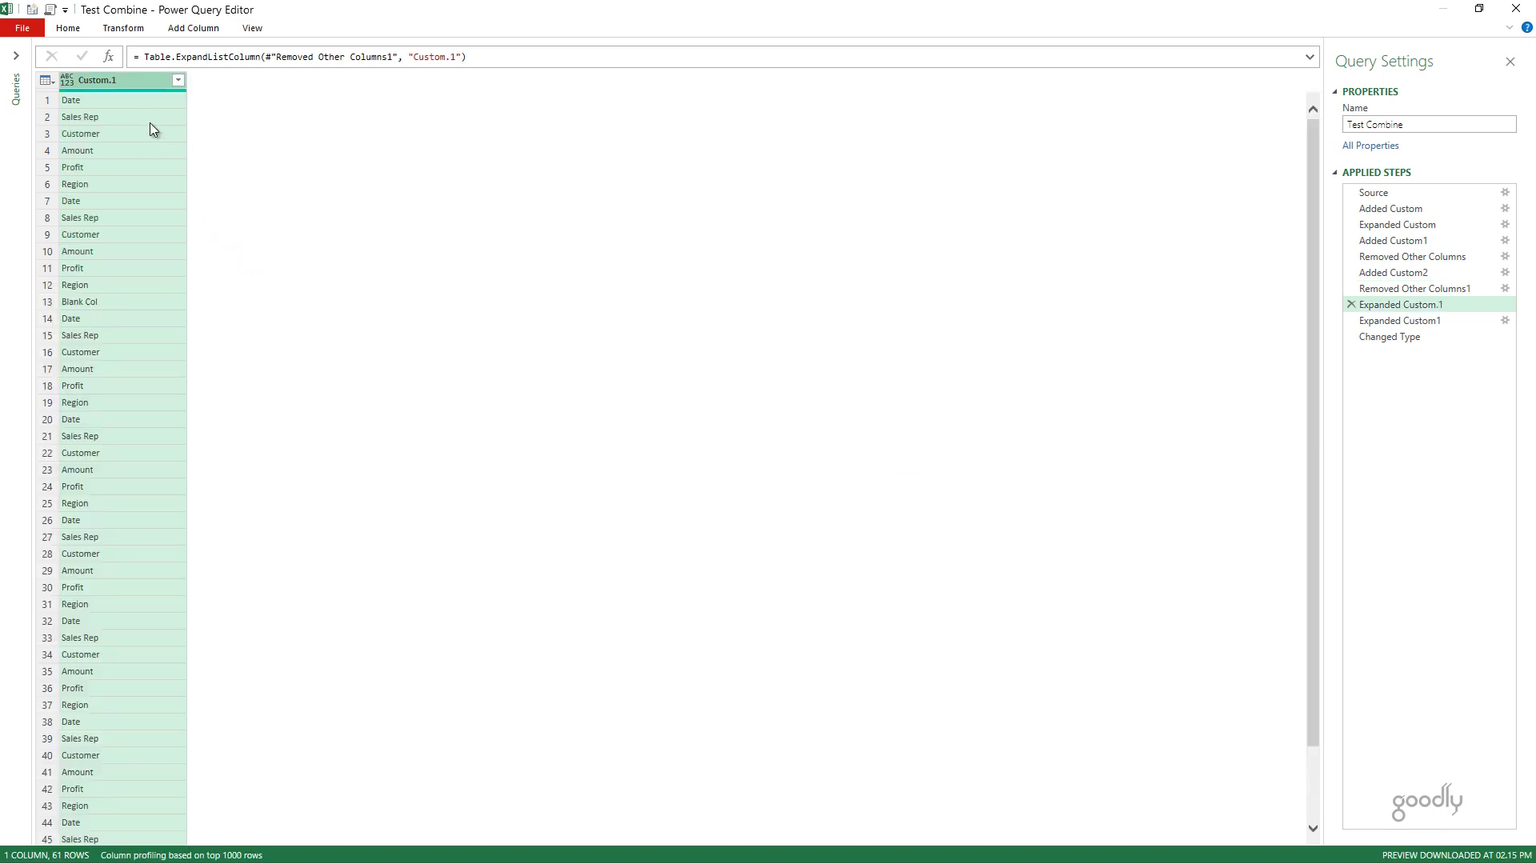
{"action": "scroll", "coordinate": [136, 621], "scroll_direction": "down", "scroll_amount": 5}
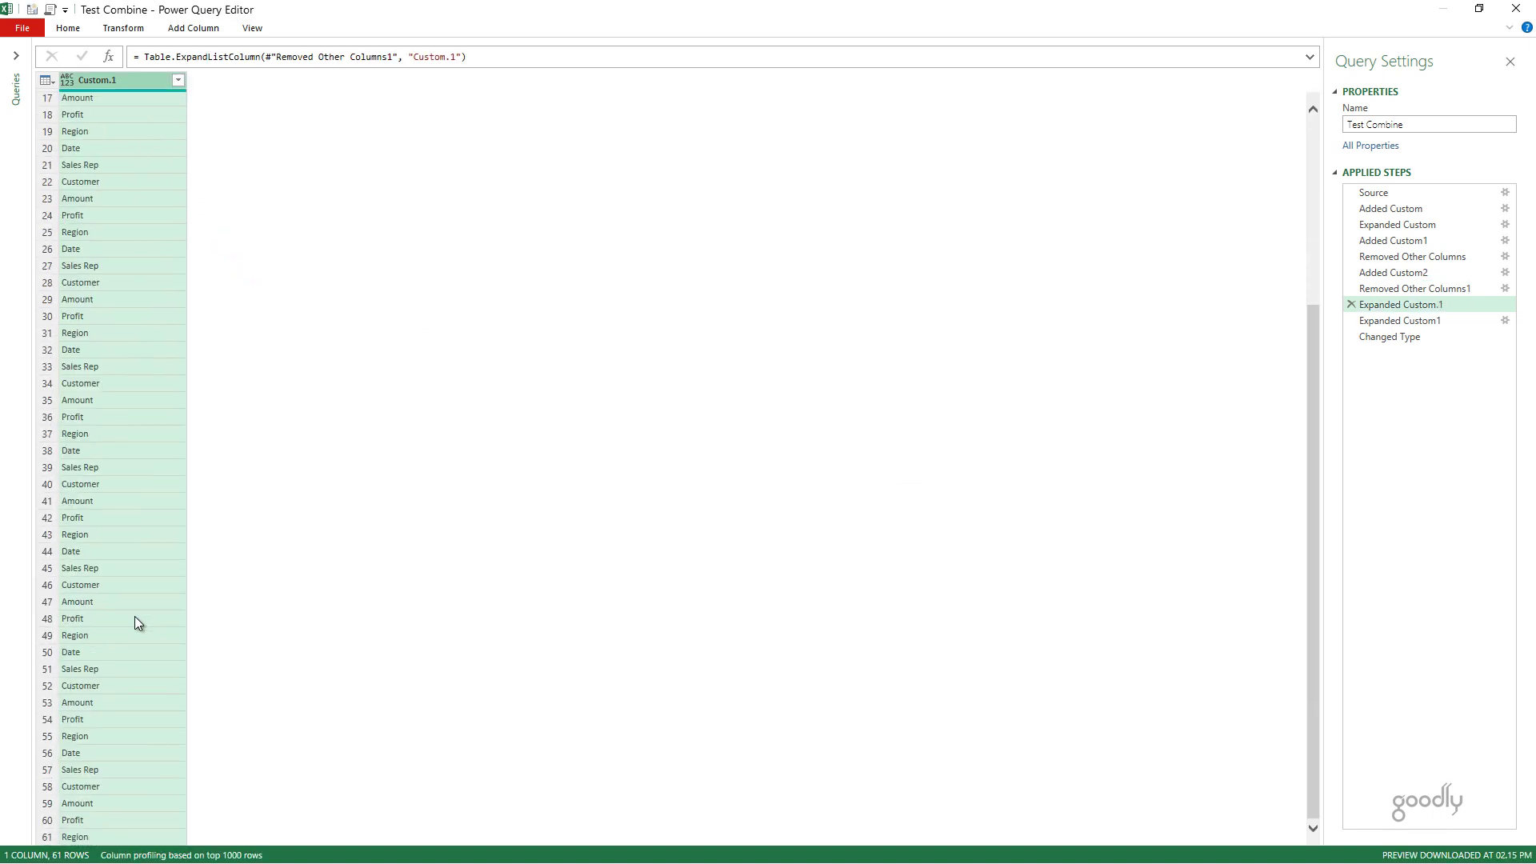
Remove the duplicate values from the Custom.1 column, inserting this as an intermediate step
{"action": "right_click", "coordinate": [121, 79]}
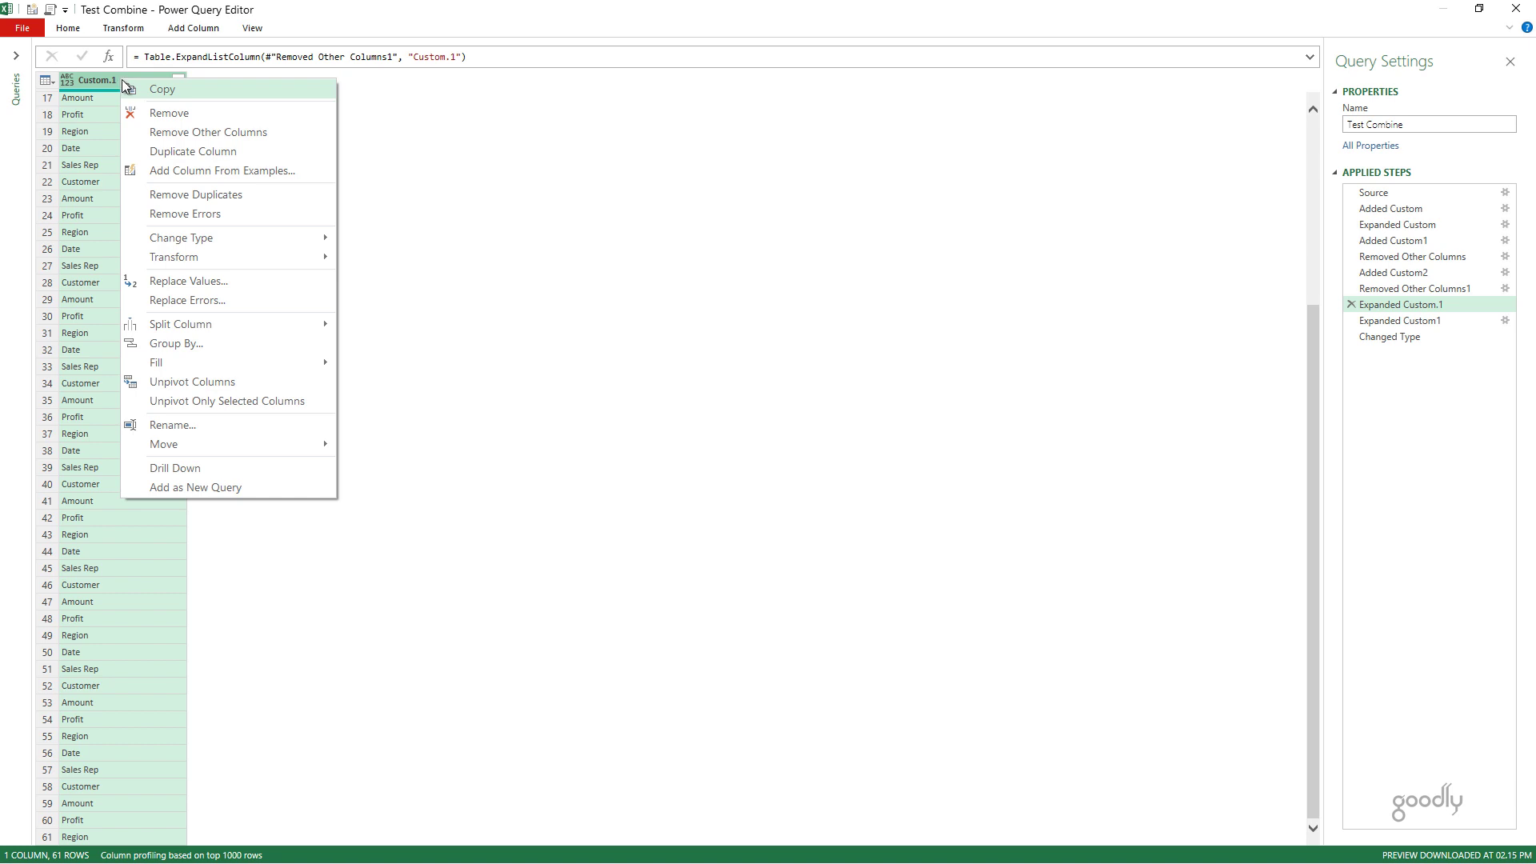
{"action": "left_click", "coordinate": [165, 194]}
{"action": "left_click", "coordinate": [855, 474]}
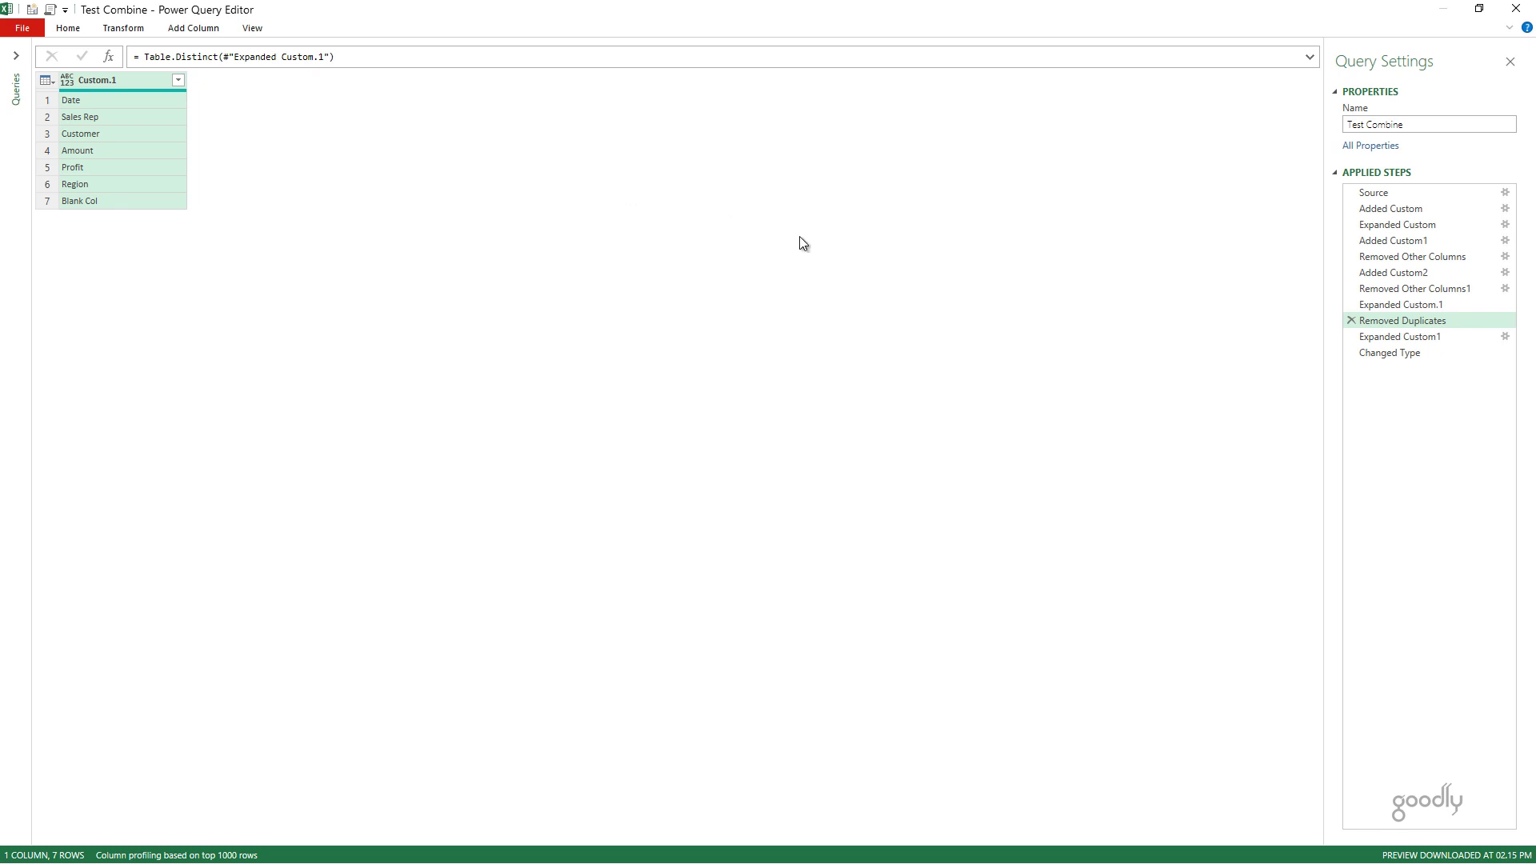
Examine the arguments of the Expanded Custom1 formula, especially its hard-coded column lists, and compare them with the Removed Duplicates result
{"action": "left_click_drag", "start_coordinate": [1373, 288], "coordinate": [1393, 339]}
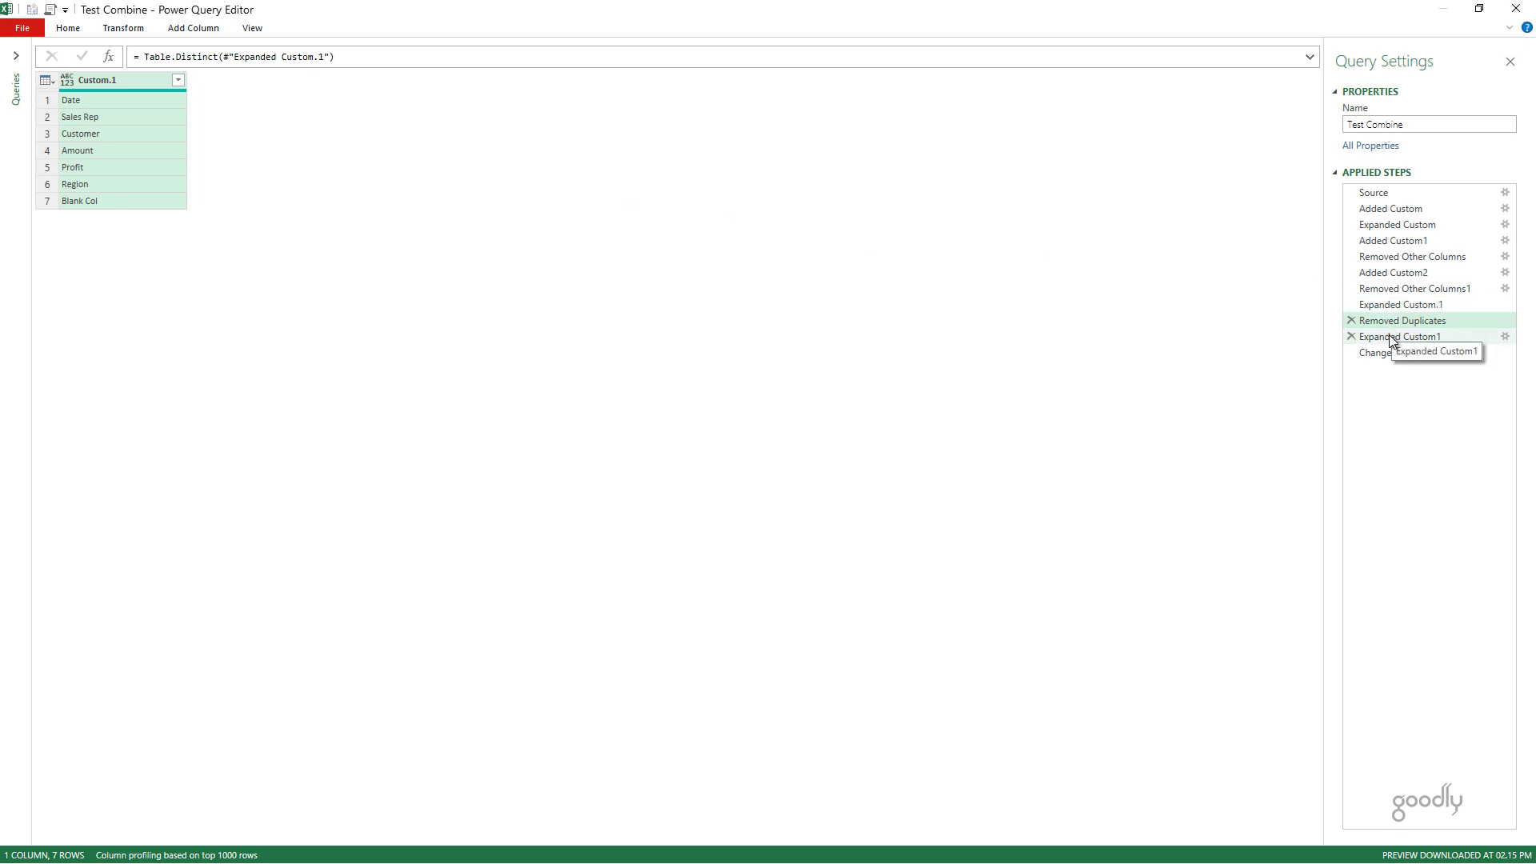
{"action": "left_click", "coordinate": [1400, 338]}
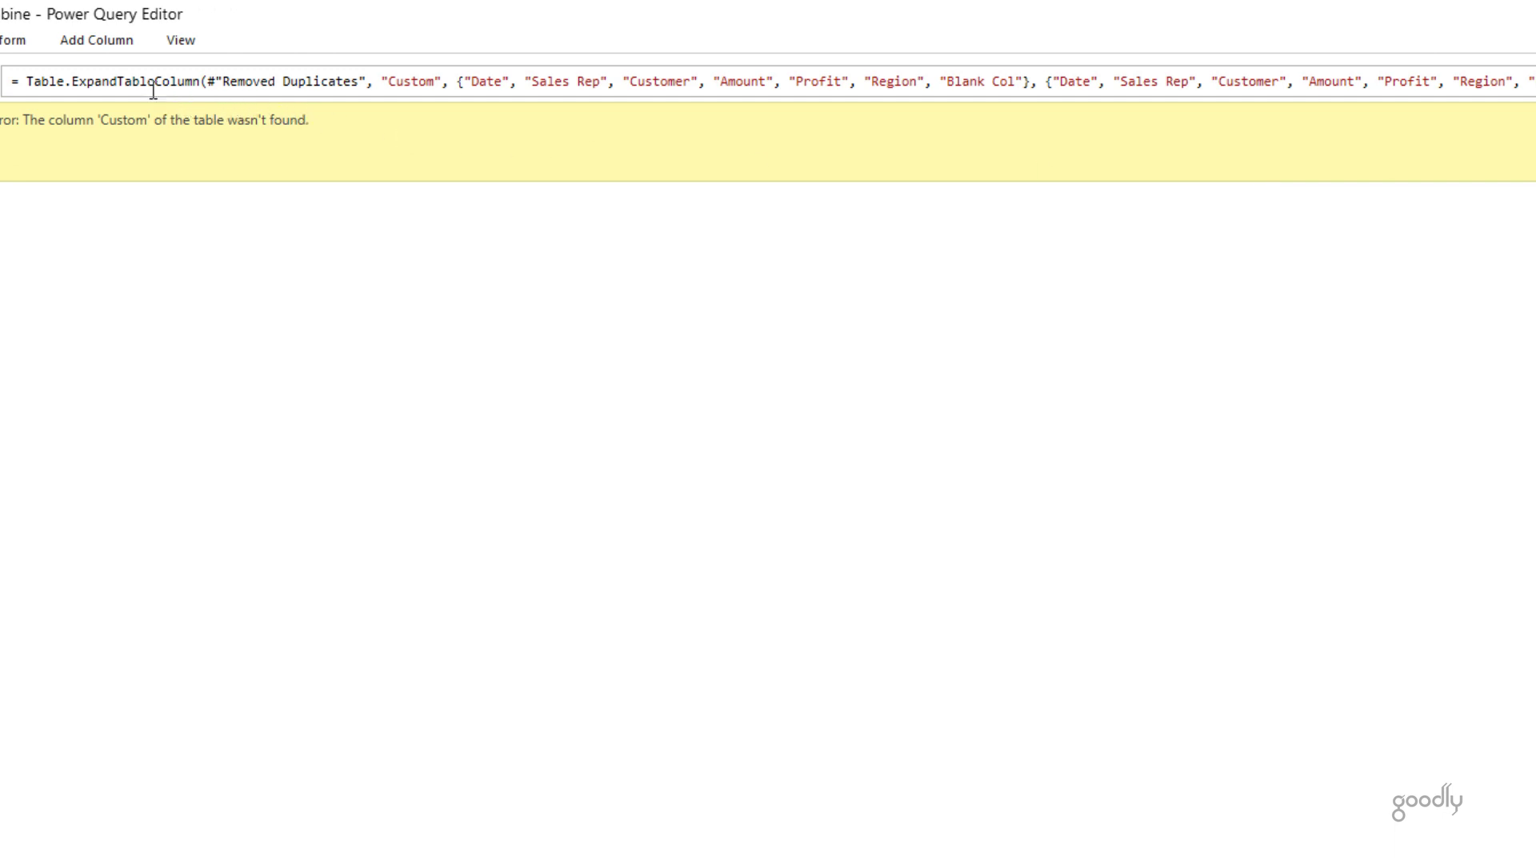
{"action": "left_click_drag", "start_coordinate": [223, 81], "coordinate": [345, 80]}
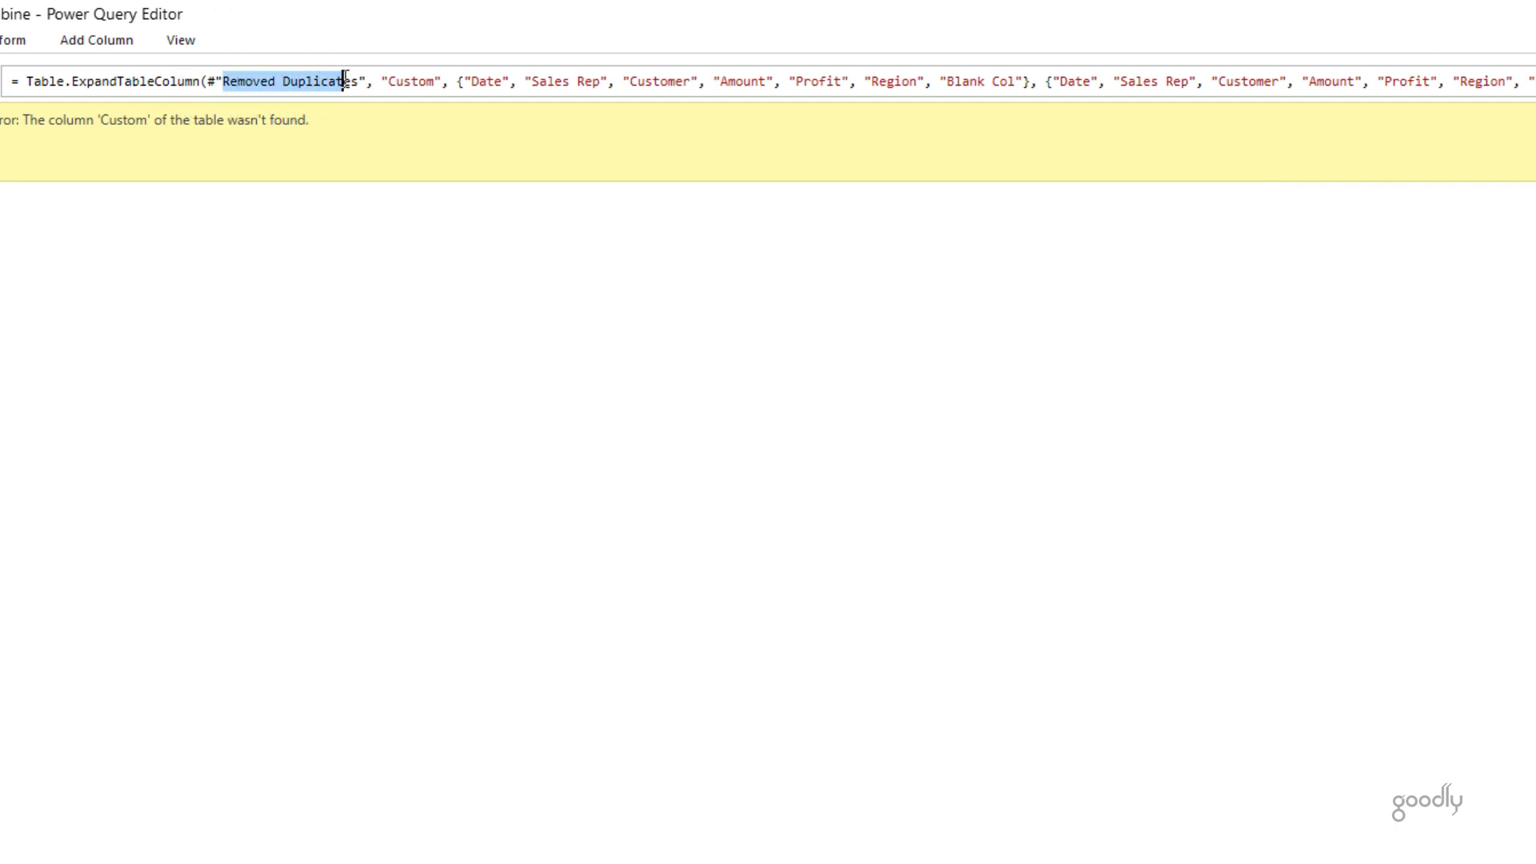
{"action": "left_click", "coordinate": [391, 80]}
{"action": "double_click", "coordinate": [406, 81]}
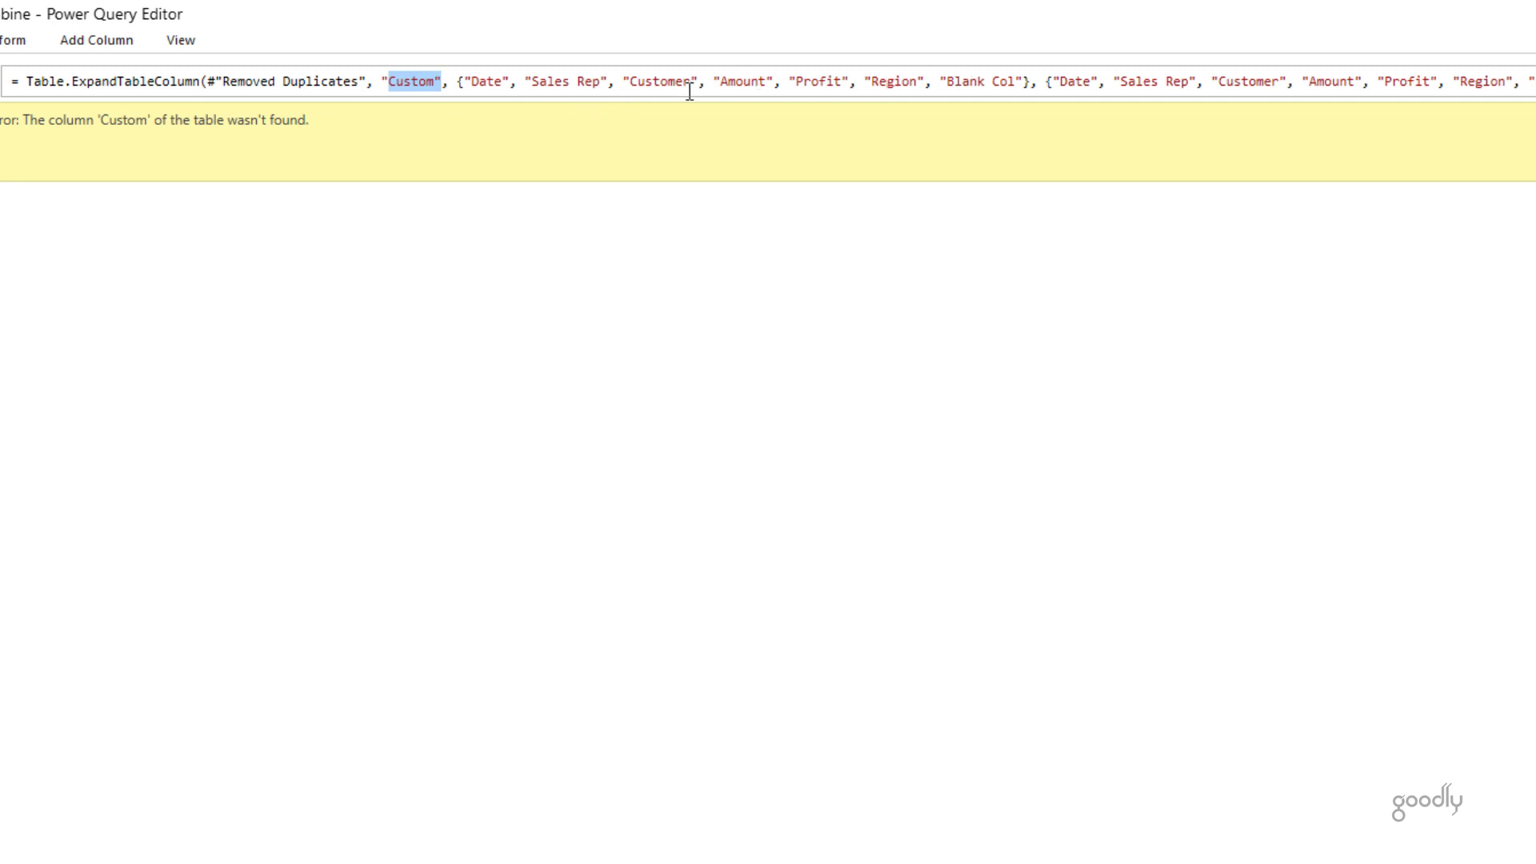
{"action": "left_click_drag", "start_coordinate": [456, 81], "coordinate": [1041, 80]}
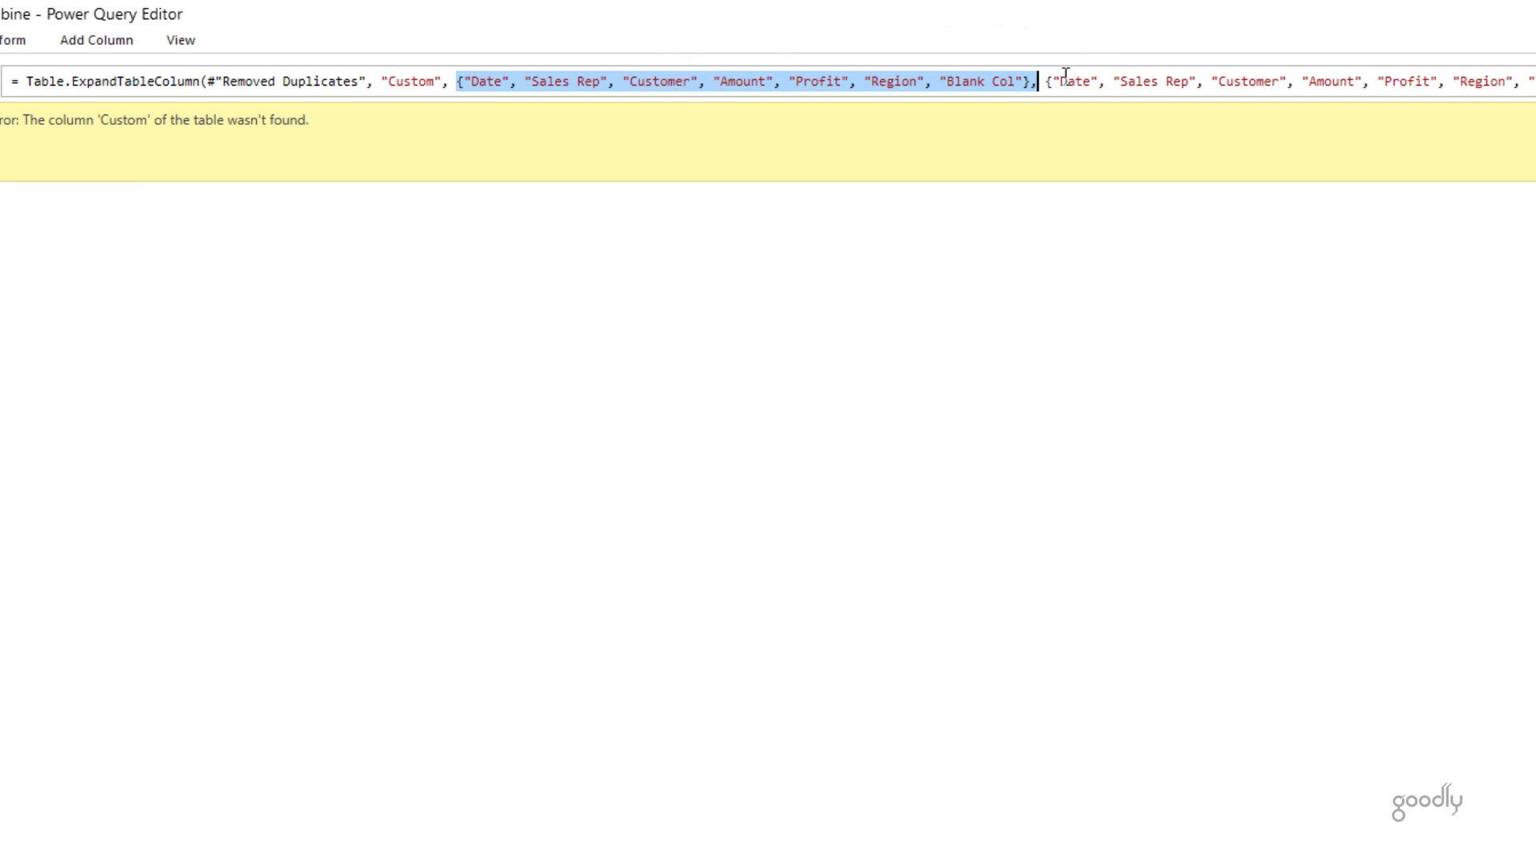
{"action": "left_click_drag", "start_coordinate": [1040, 80], "coordinate": [1438, 76]}
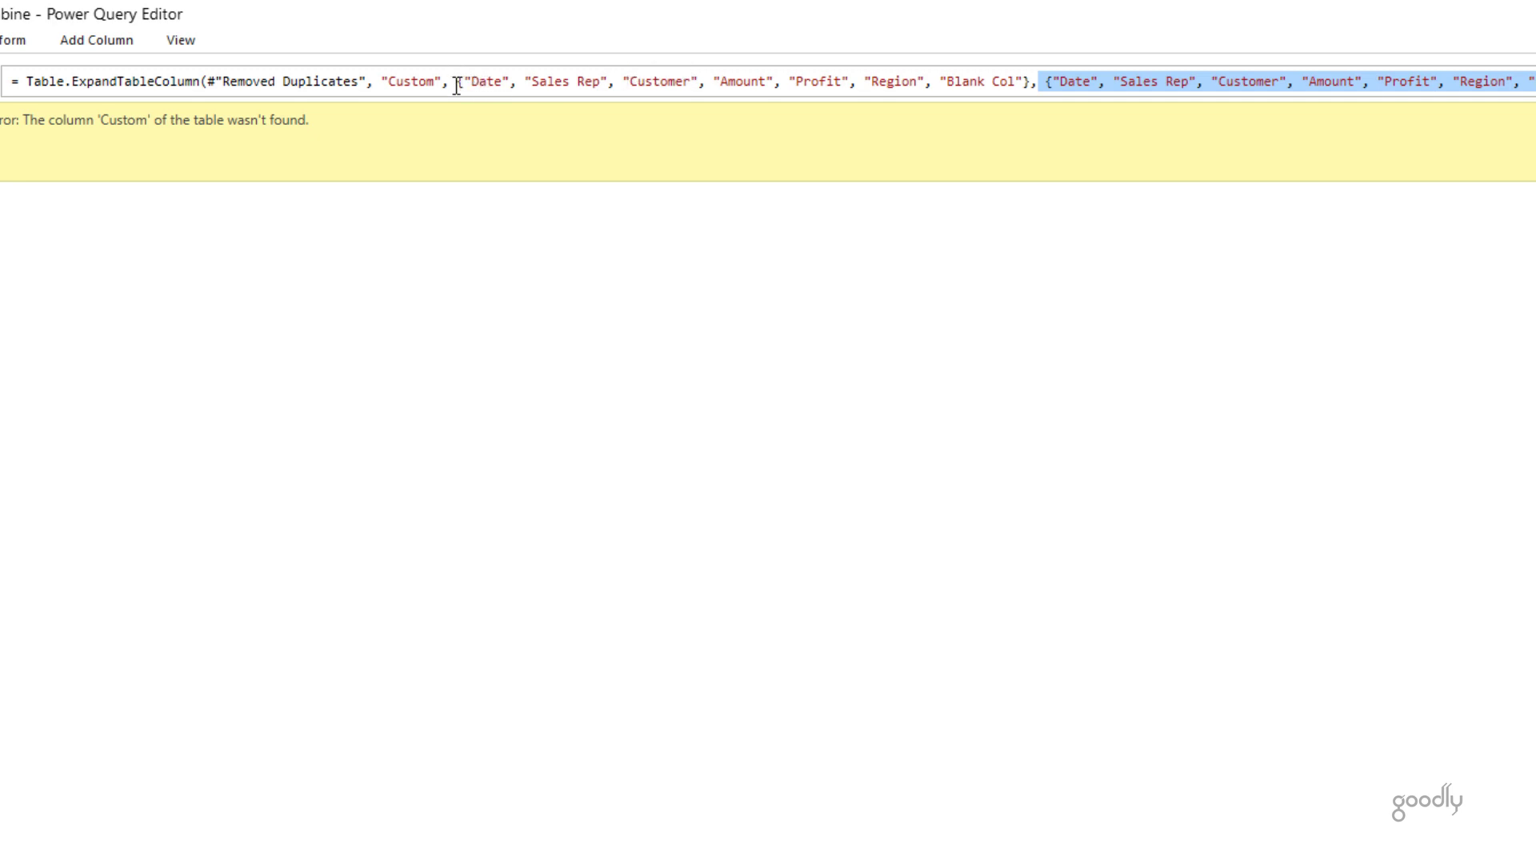
{"action": "left_click_drag", "start_coordinate": [458, 80], "coordinate": [1018, 69]}
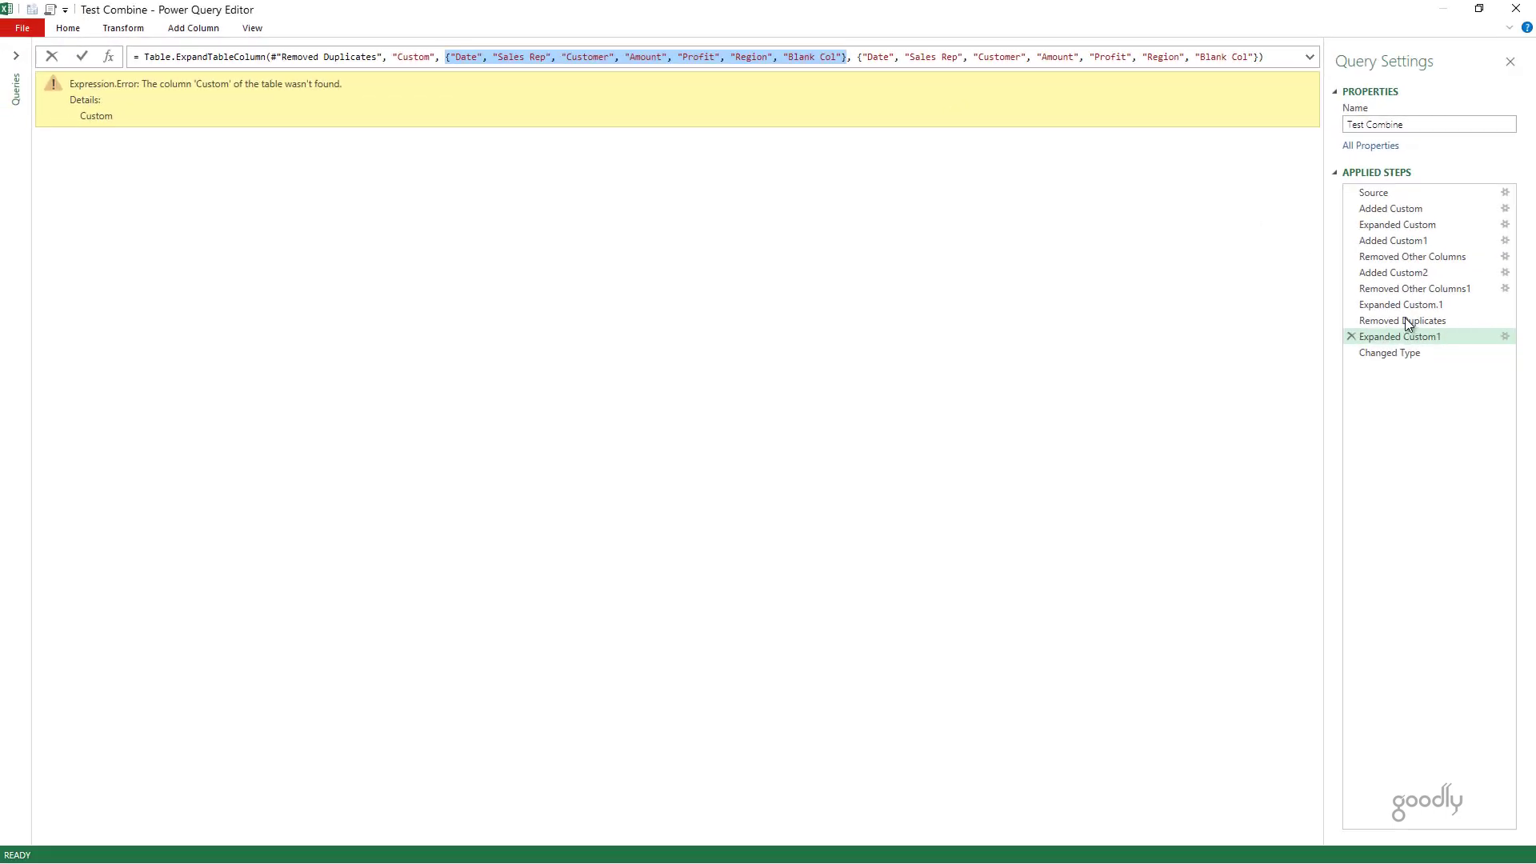
{"action": "left_click", "coordinate": [1405, 320]}
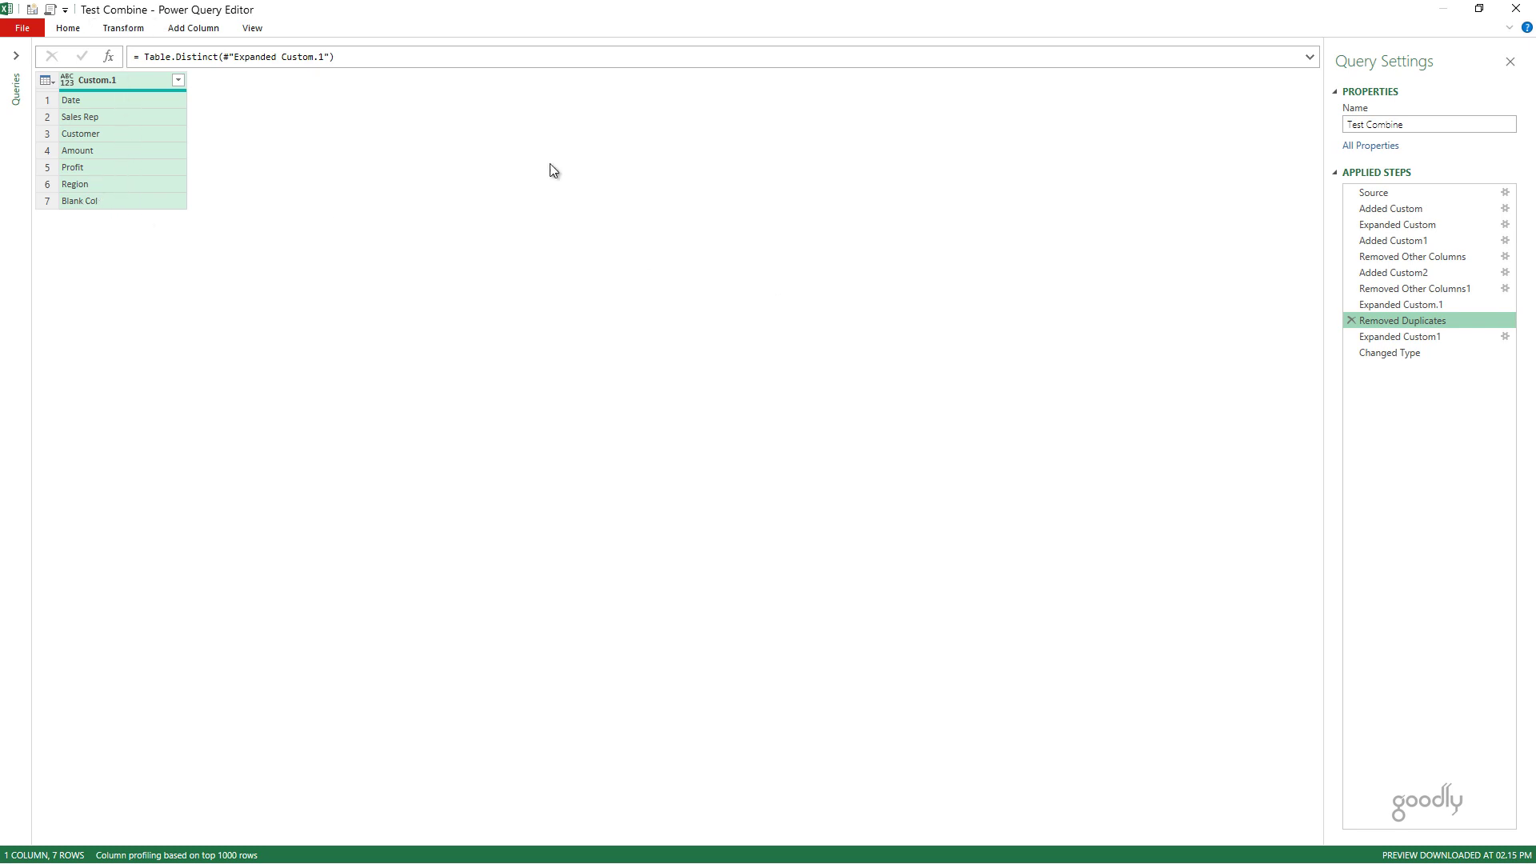
{"action": "left_click", "coordinate": [1371, 339]}
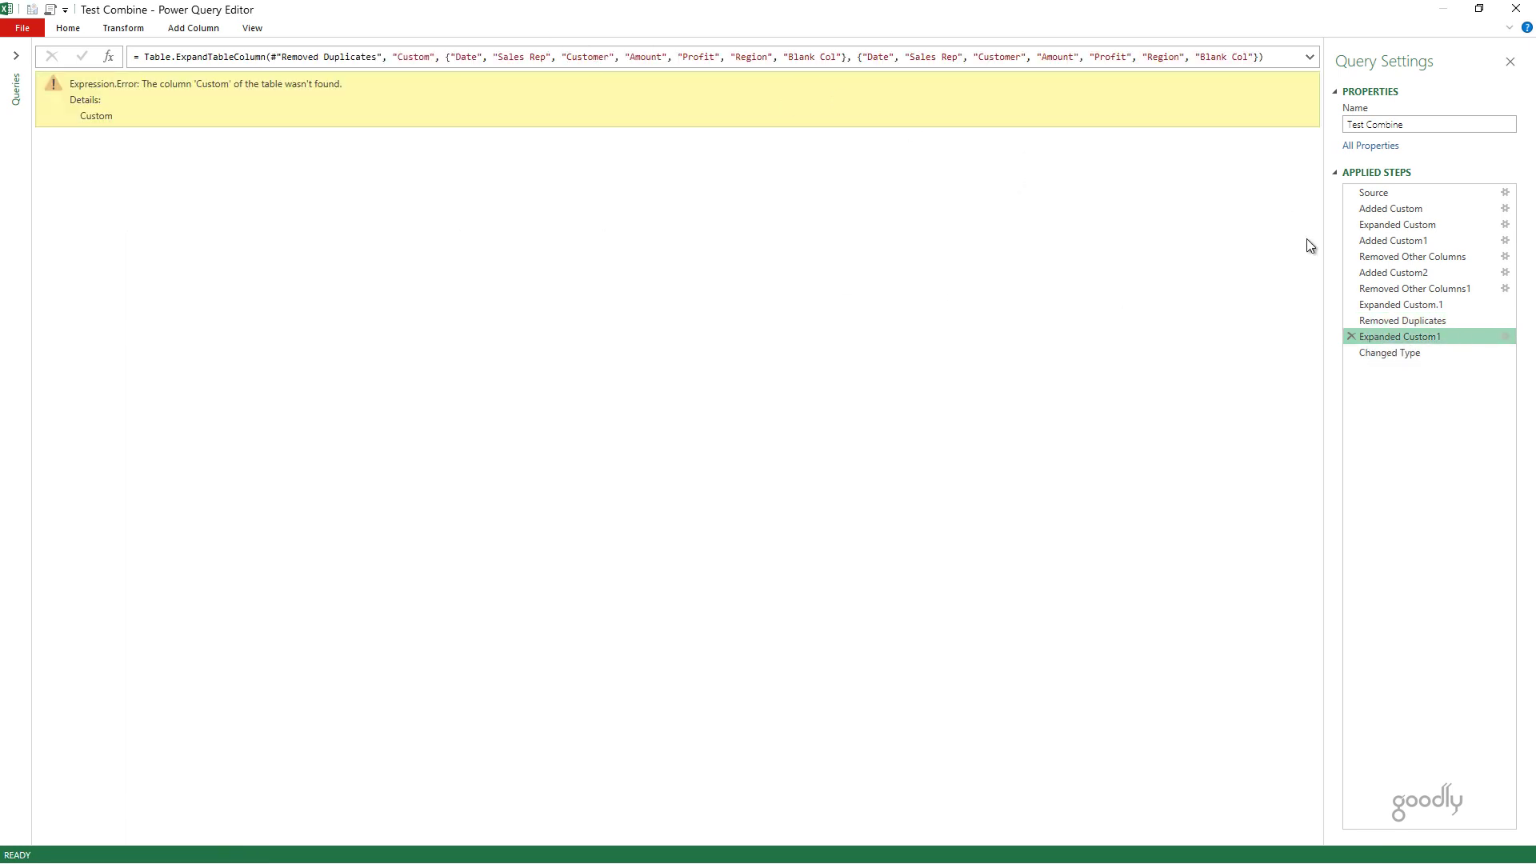
Turn the Removed Duplicates result into a list by changing its formula to =Table.Distinct(#"Expanded Custom.1")[Custom.1]
{"action": "left_click", "coordinate": [1430, 320]}
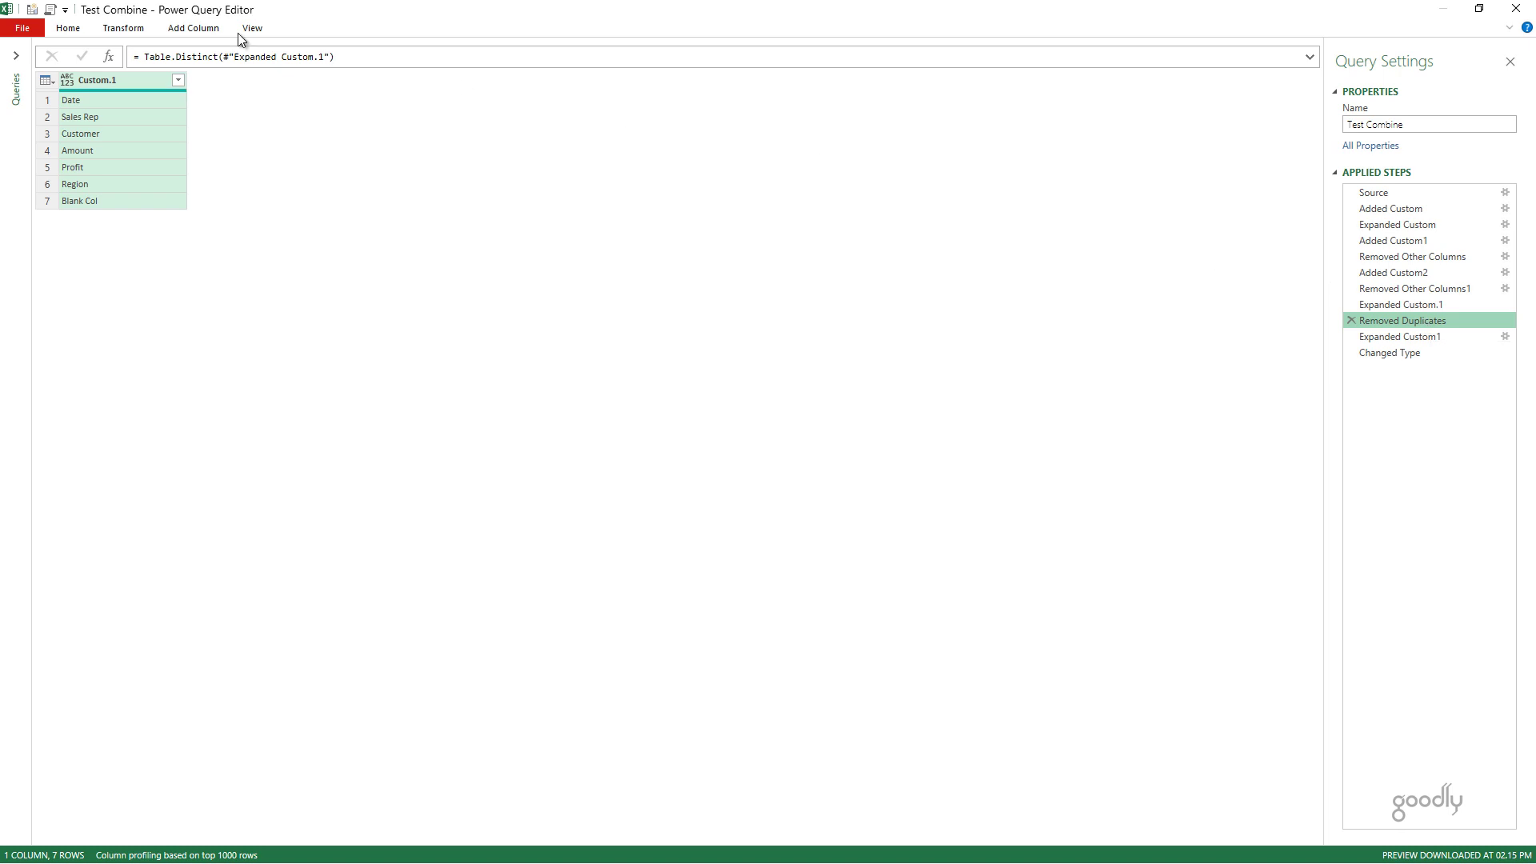
{"action": "right_click", "coordinate": [109, 81]}
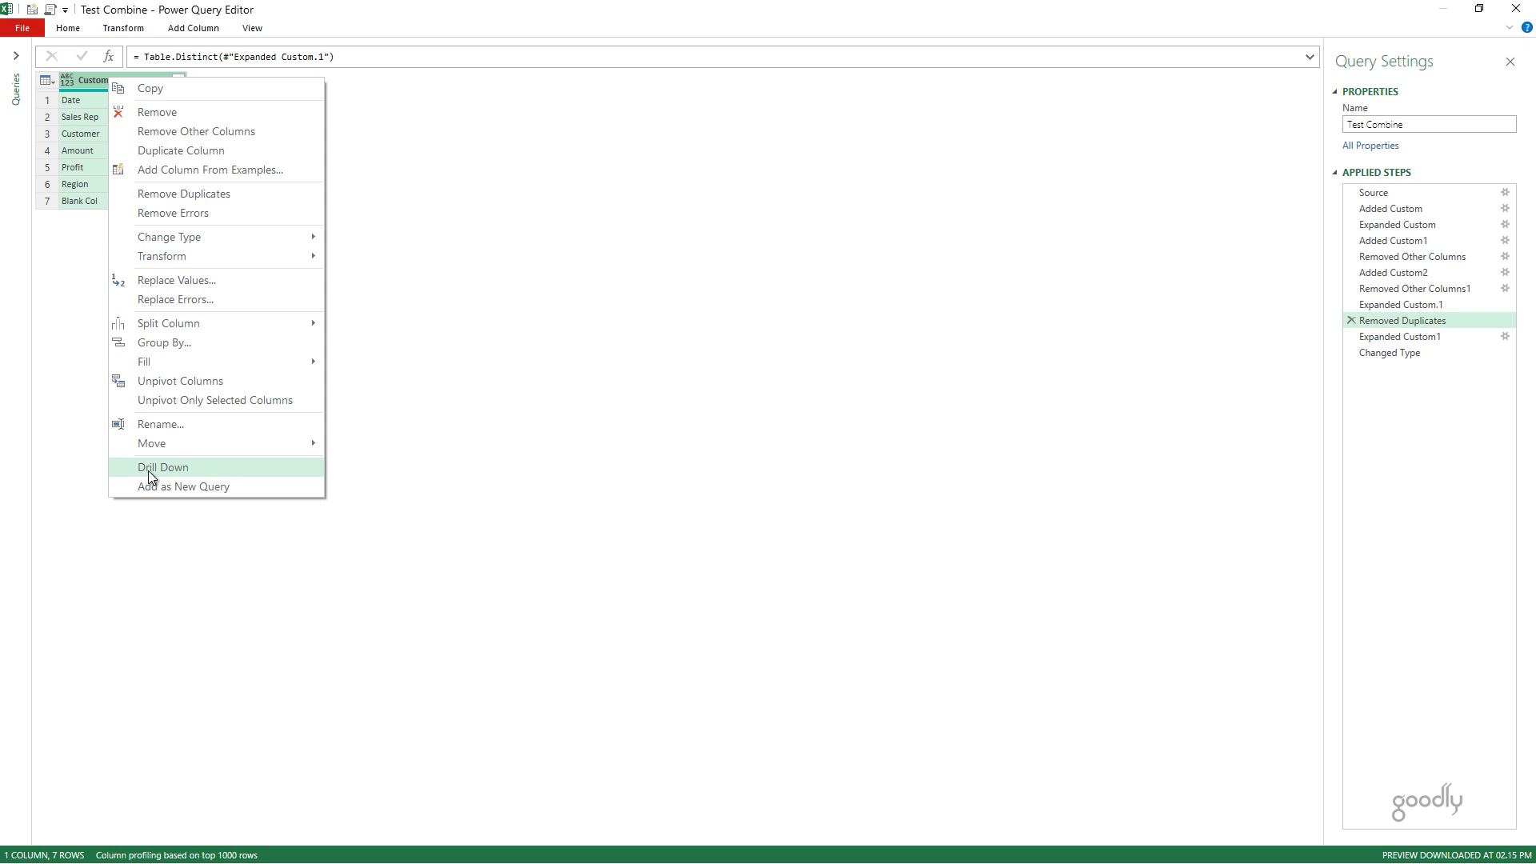
{"action": "left_click", "coordinate": [386, 57]}
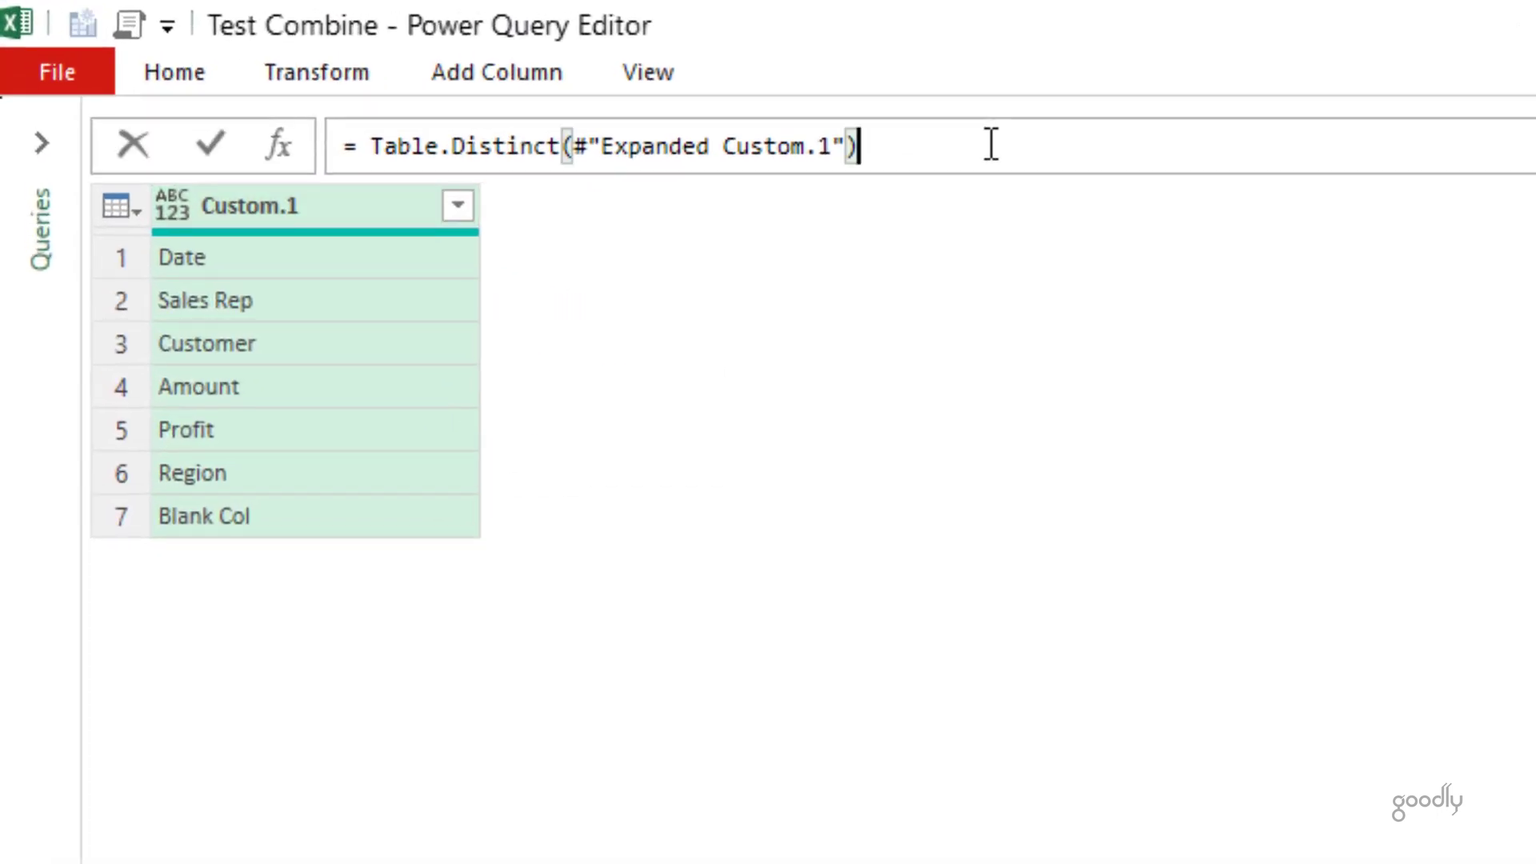
{"action": "type", "text": "["}
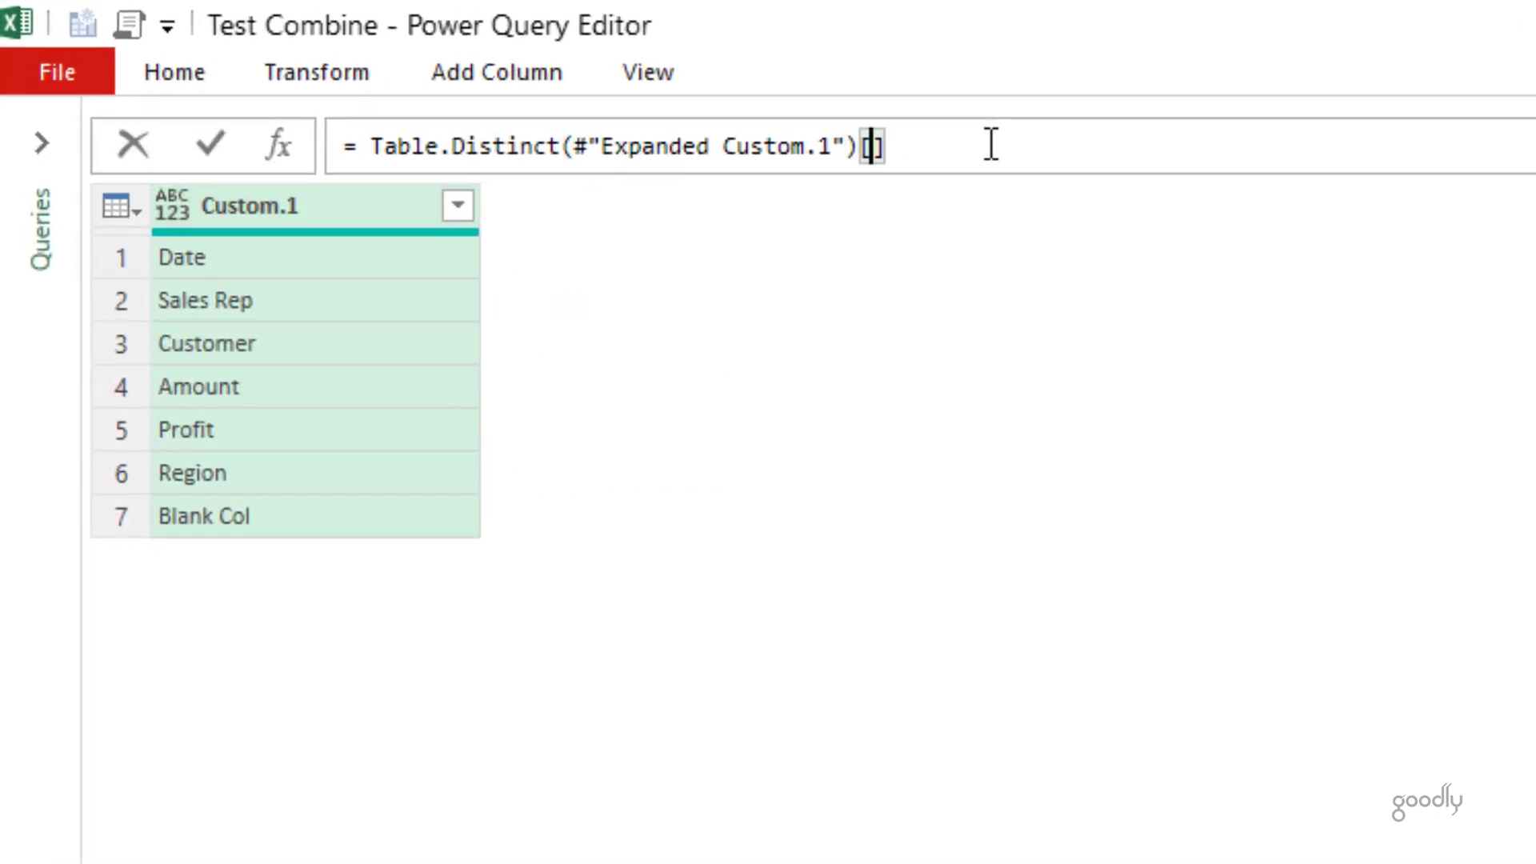
{"action": "type", "text": "Cus"}
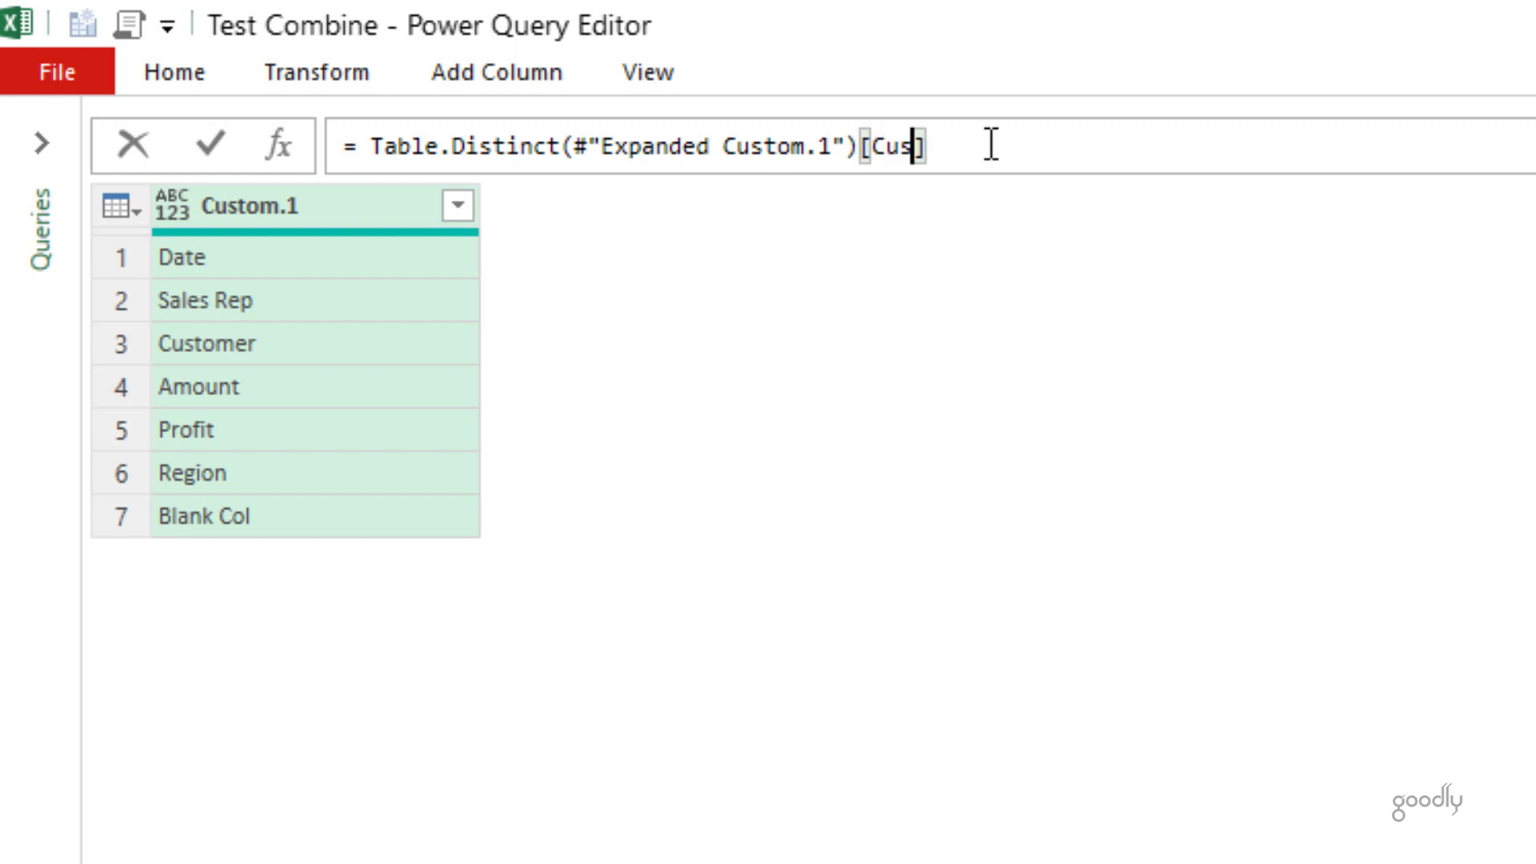
{"action": "type", "text": "tom"}
{"action": "key", "text": "BackSpace"}
{"action": "key", "text": "BackSpace"}
{"action": "key", "text": "BackSpace"}
{"action": "type", "text": "tom"}
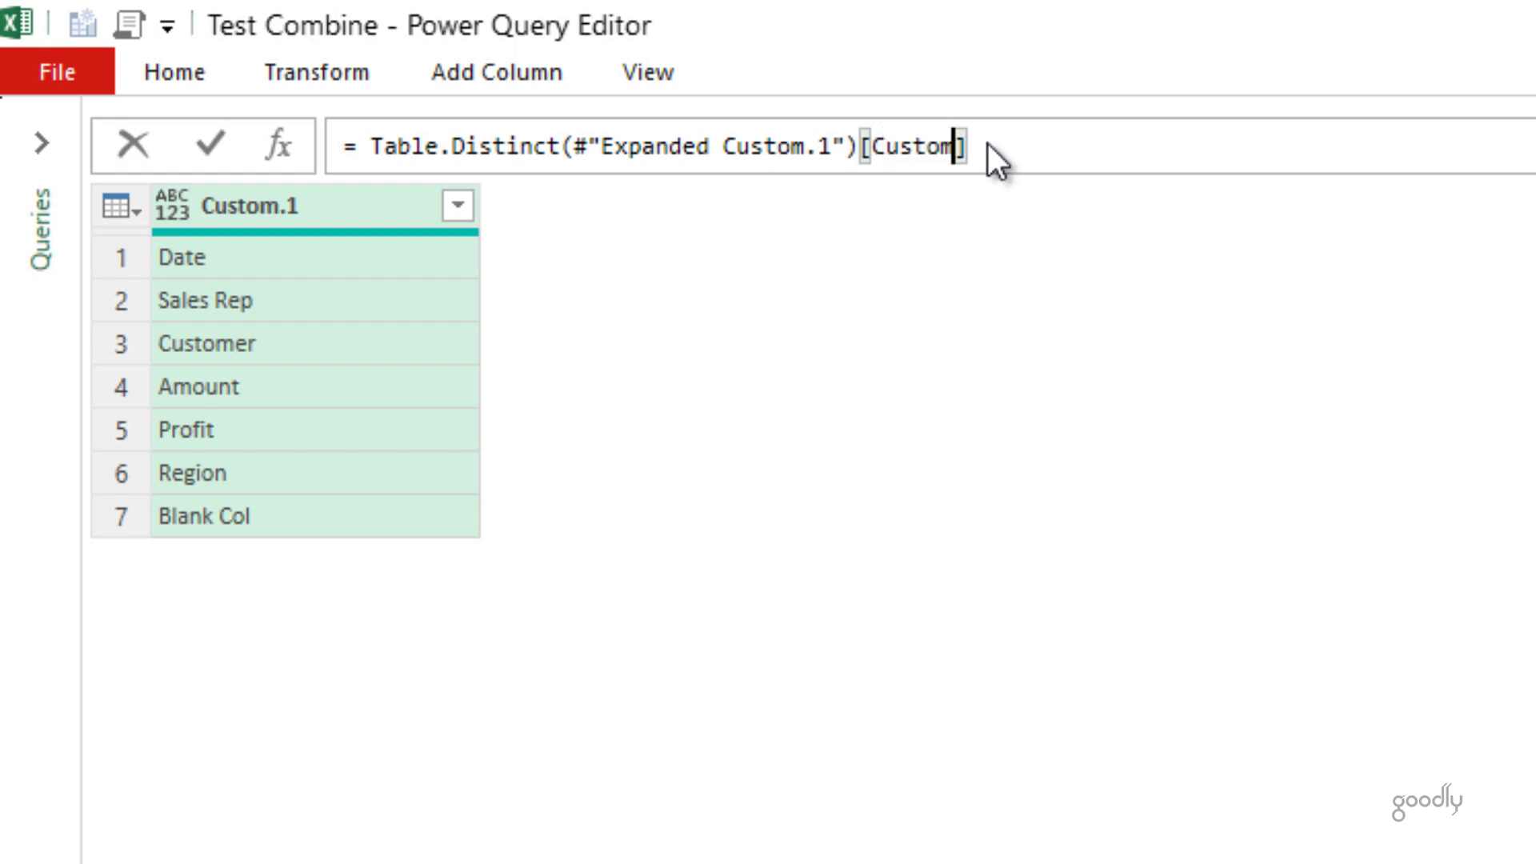
{"action": "type", "text": ".1"}
{"action": "key", "text": "Return"}
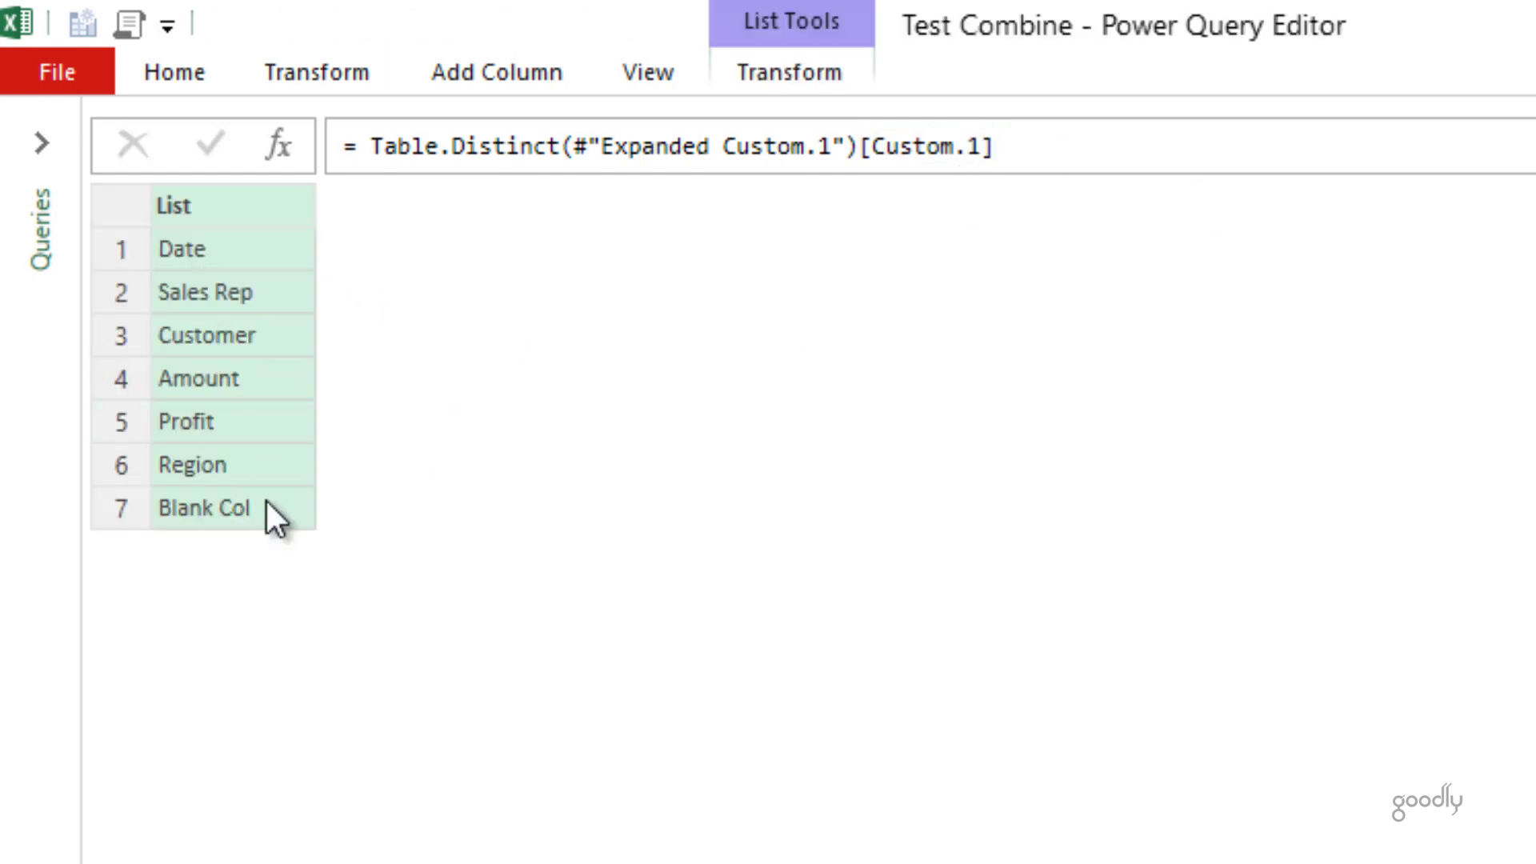
Rename the Removed Duplicates step as ColNameList and open the Expanded Custom1 step
{"action": "right_click", "coordinate": [1415, 320]}
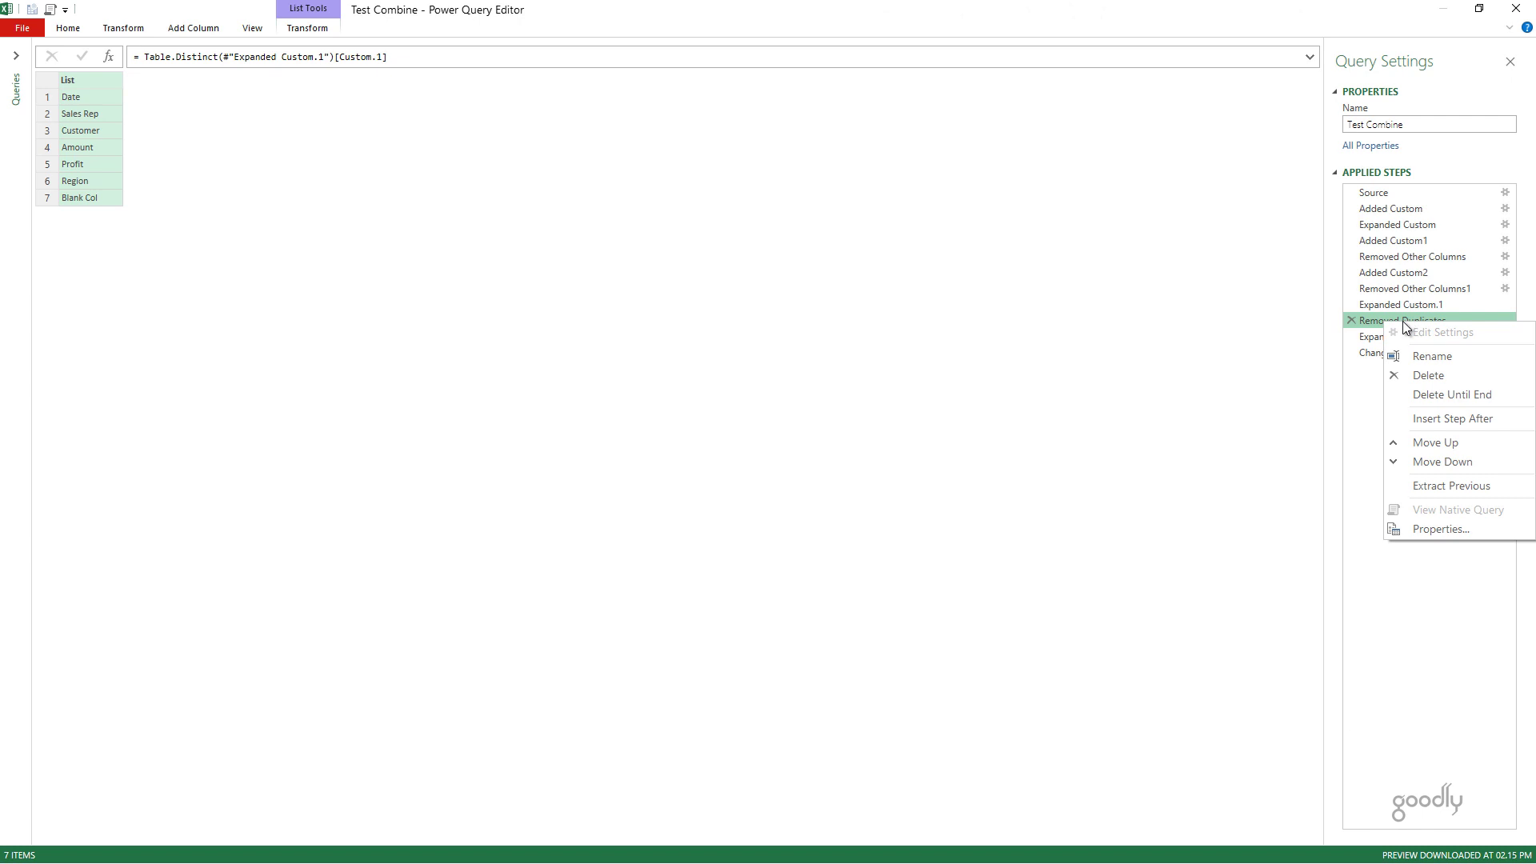
{"action": "left_click", "coordinate": [1388, 318]}
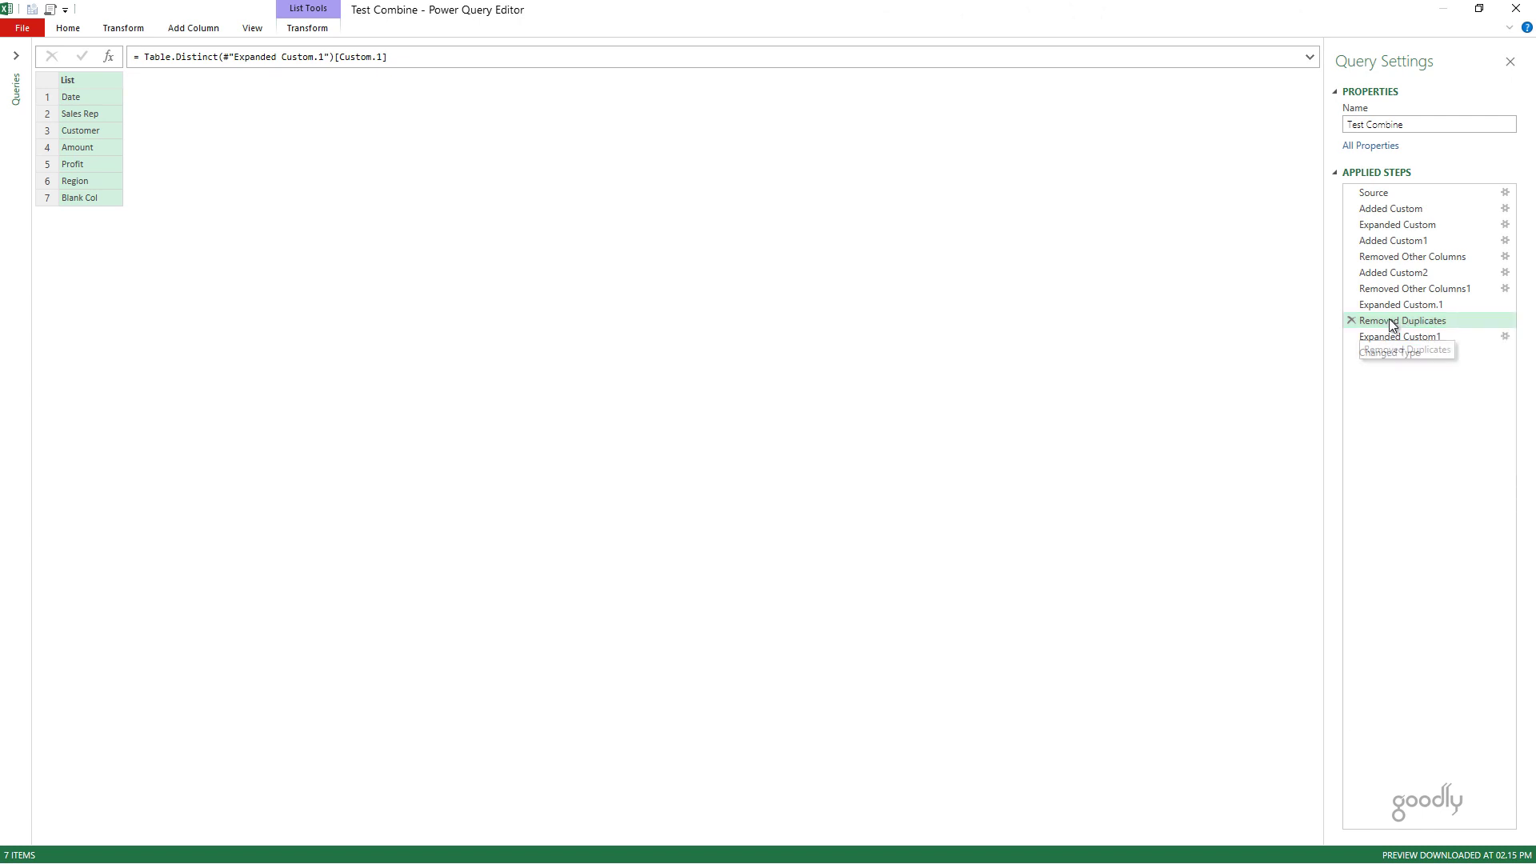
{"action": "right_click", "coordinate": [1389, 319]}
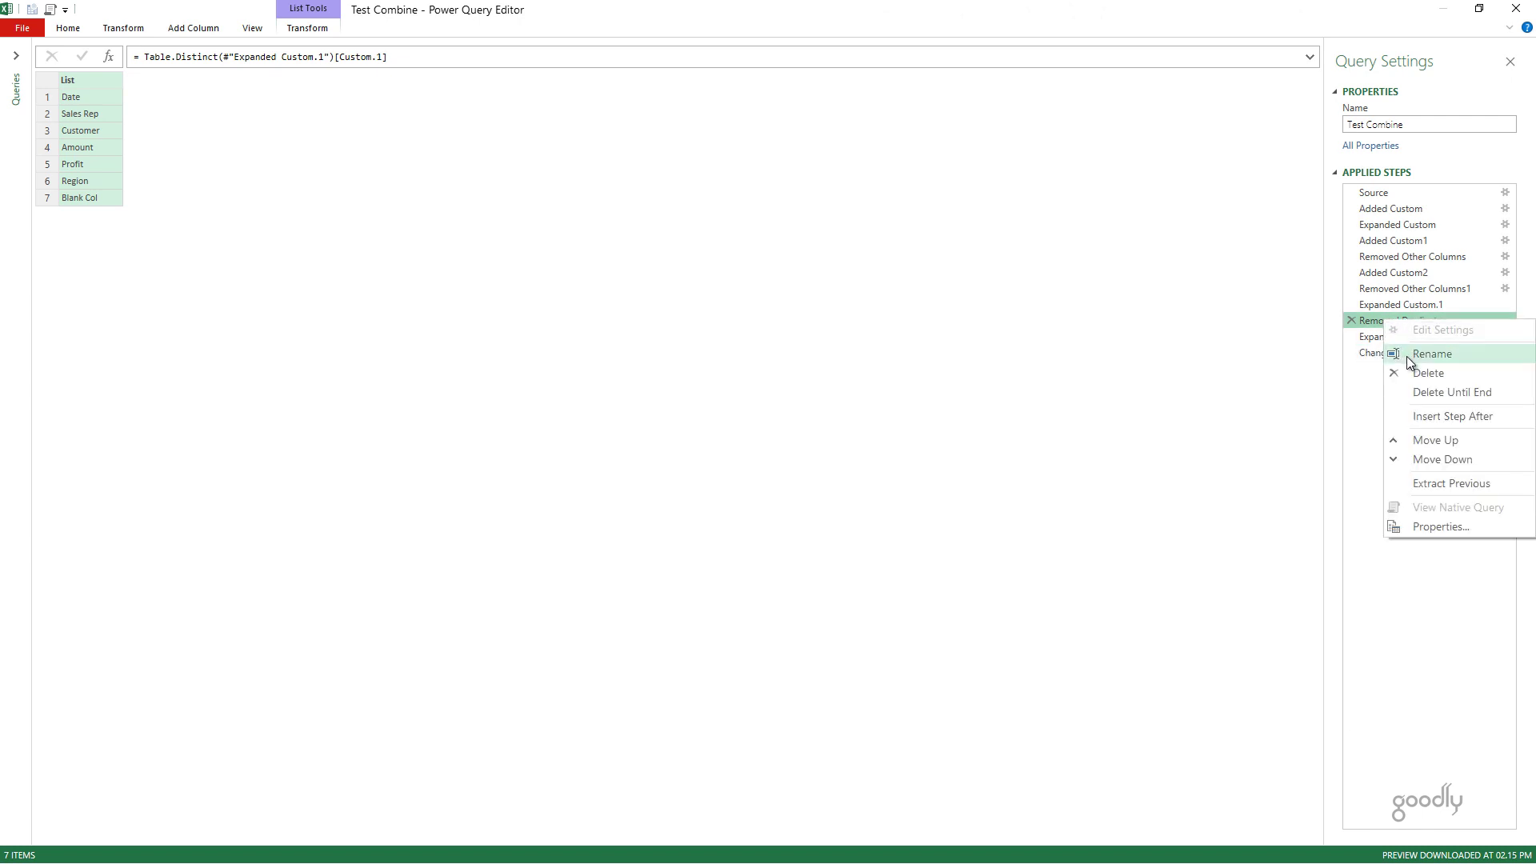
{"action": "left_click", "coordinate": [1406, 354]}
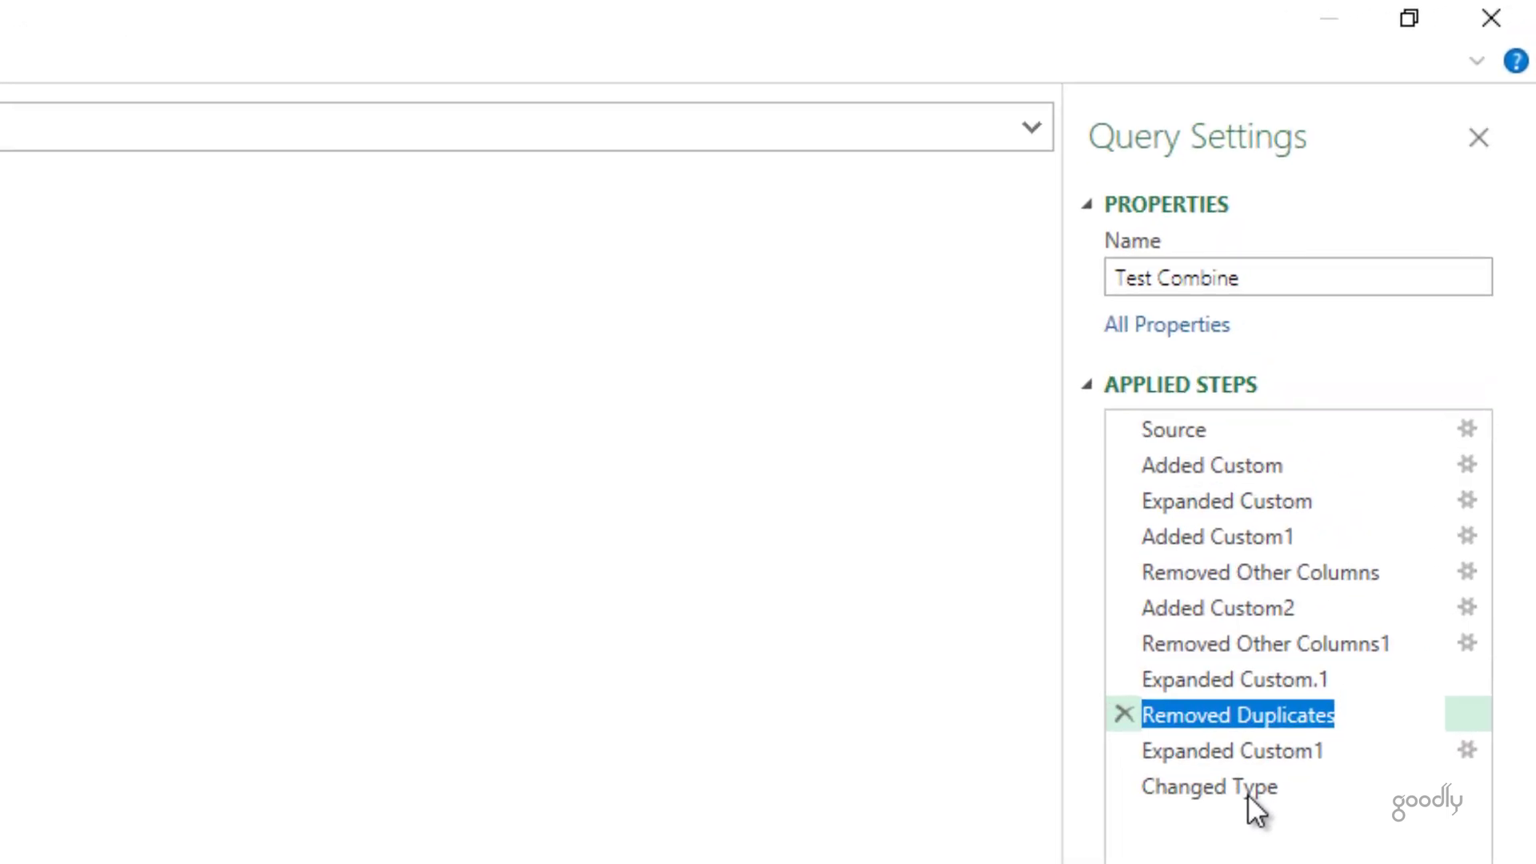
{"action": "type", "text": "Col"}
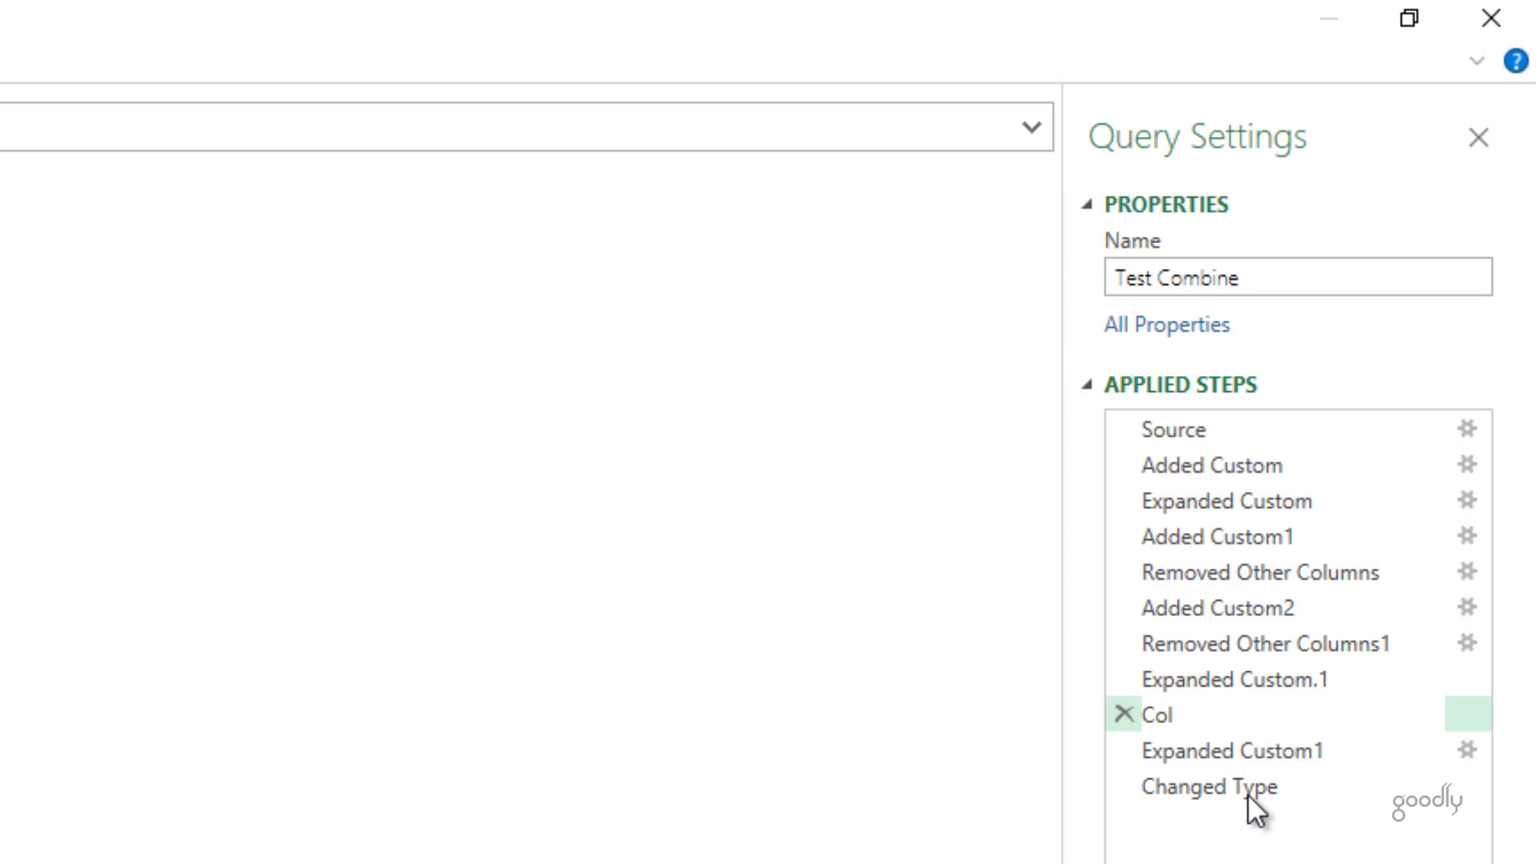
{"action": "type", "text": "NameList"}
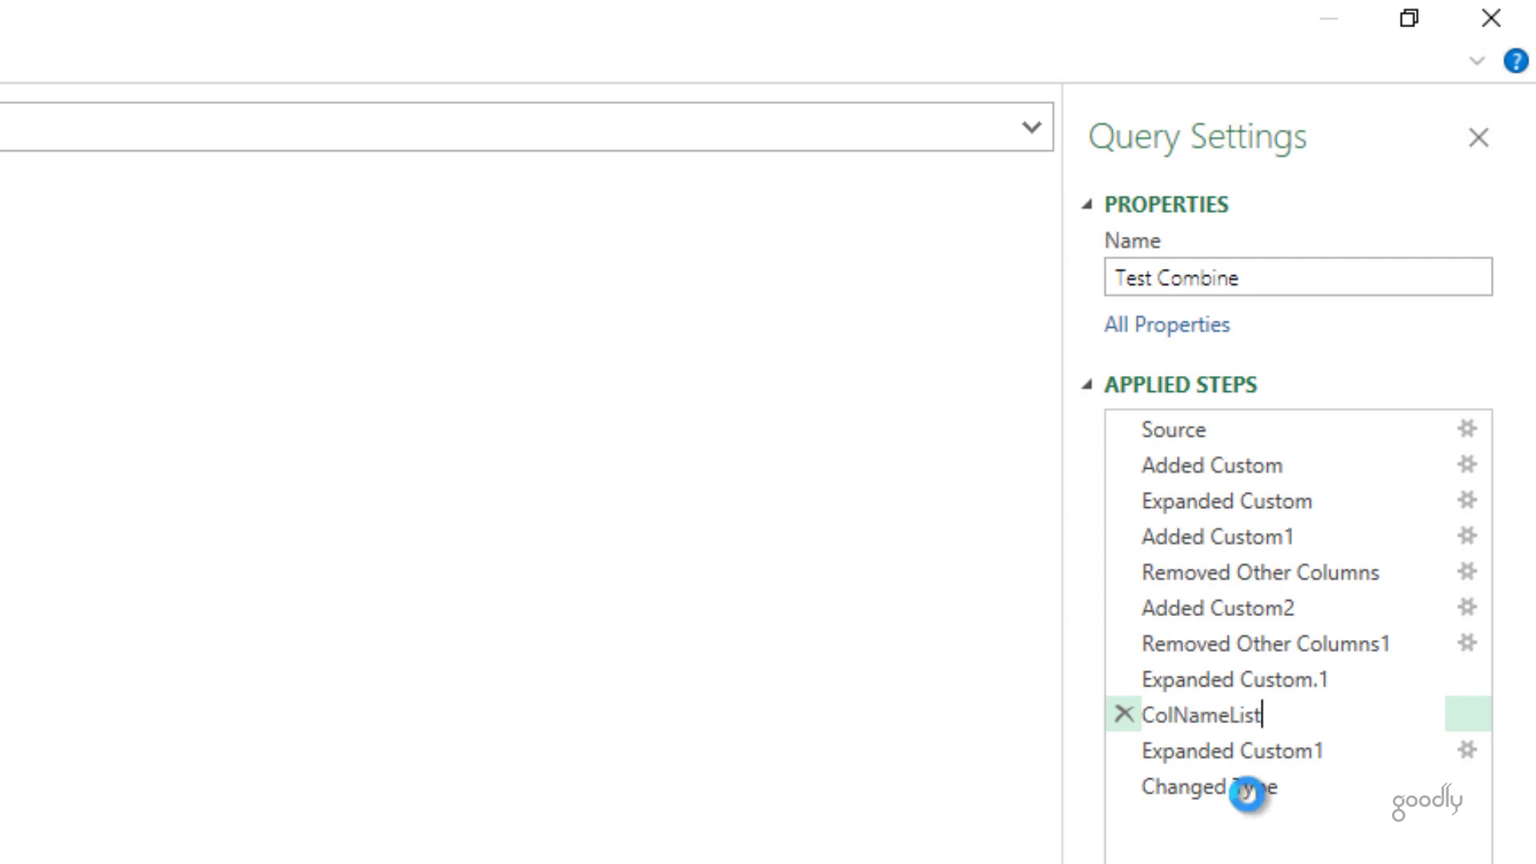
{"action": "key", "text": "Return"}
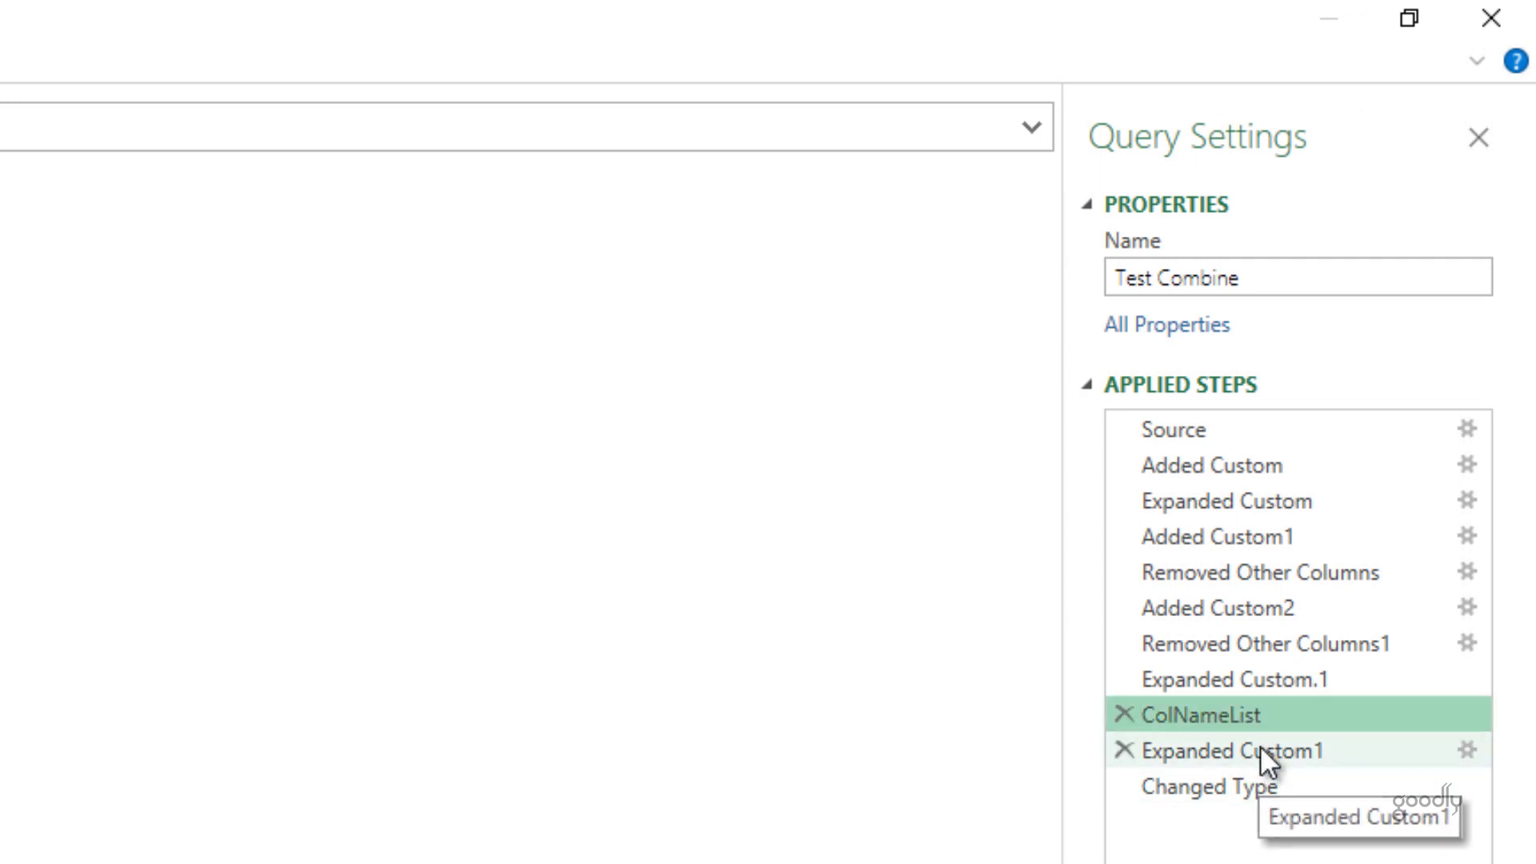
{"action": "left_click", "coordinate": [1232, 754]}
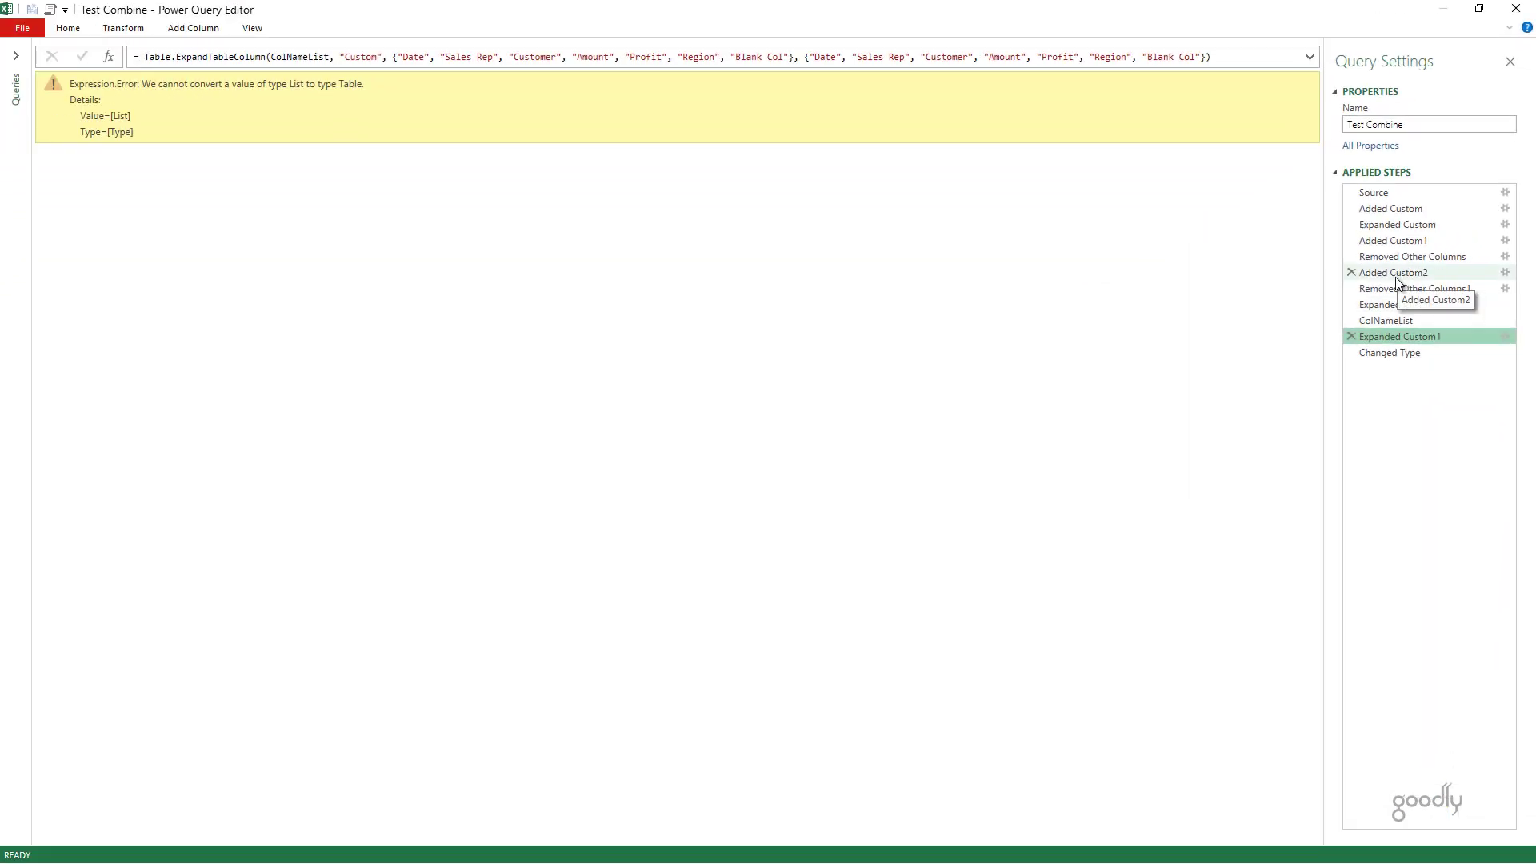
Change the source table in the Expanded Custom1 formula from ColNameList to #"Removed Other Columns" and reopen that step
{"action": "mouse_move", "coordinate": [1396, 281]}
{"action": "left_mouse_down"}
{"action": "mouse_move", "coordinate": [1400, 226]}
{"action": "mouse_move", "coordinate": [1398, 273]}
{"action": "left_mouse_up"}
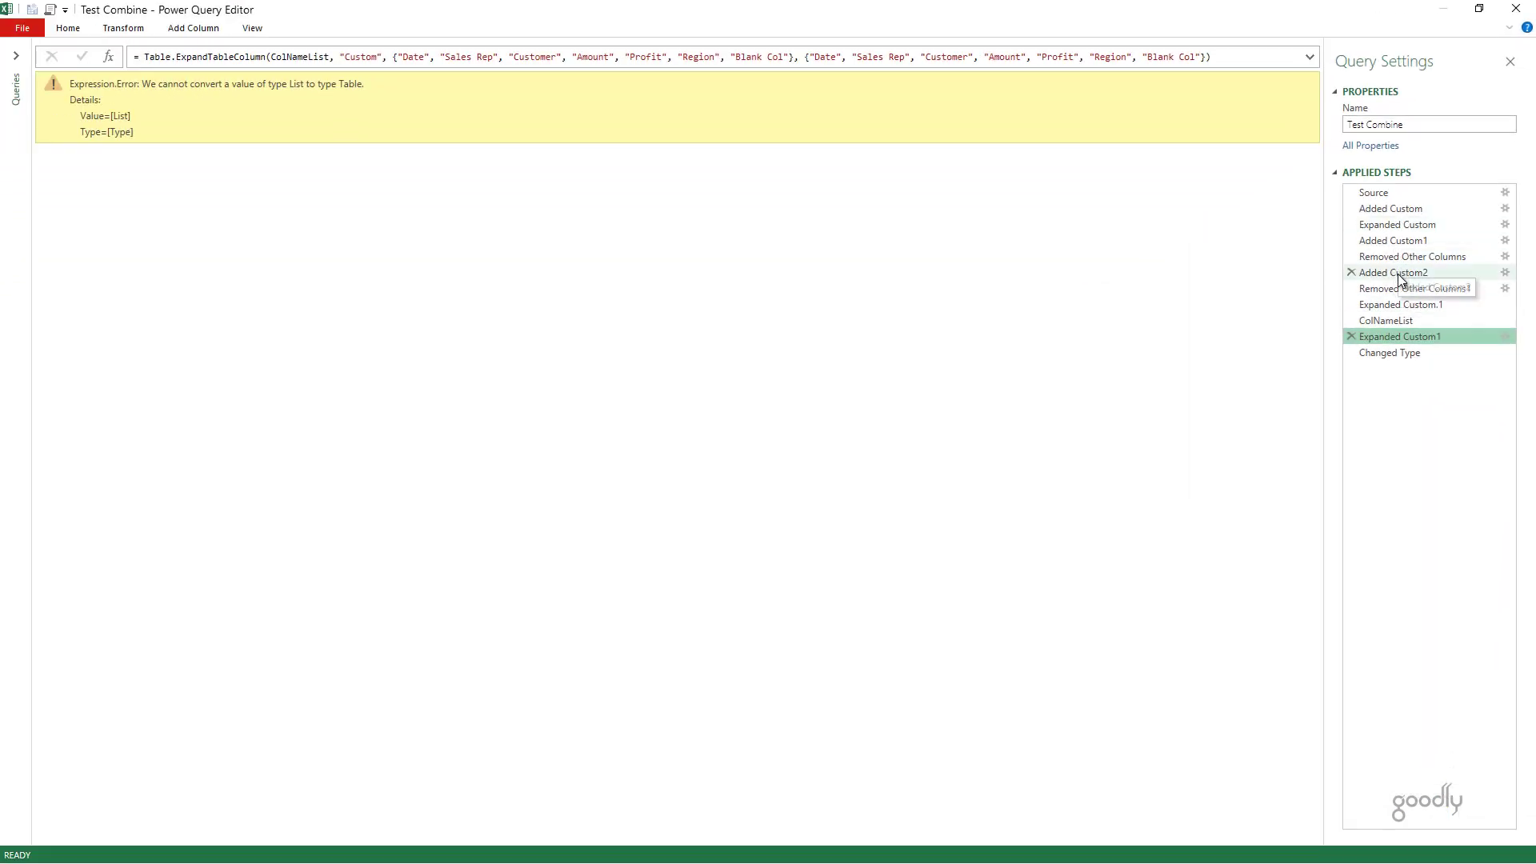
{"action": "left_click", "coordinate": [1400, 256]}
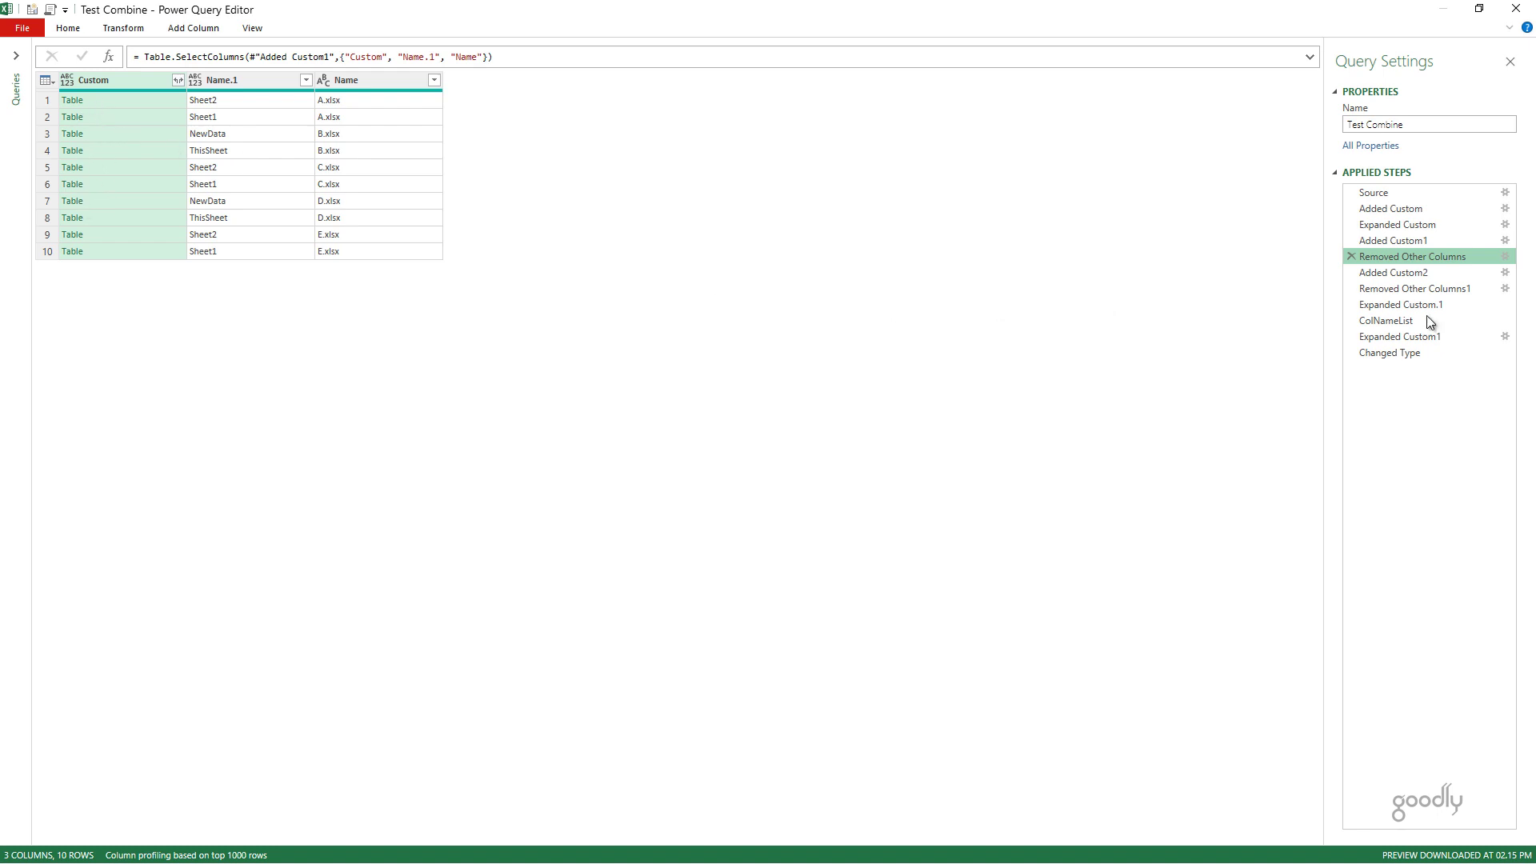
{"action": "left_click", "coordinate": [1404, 337]}
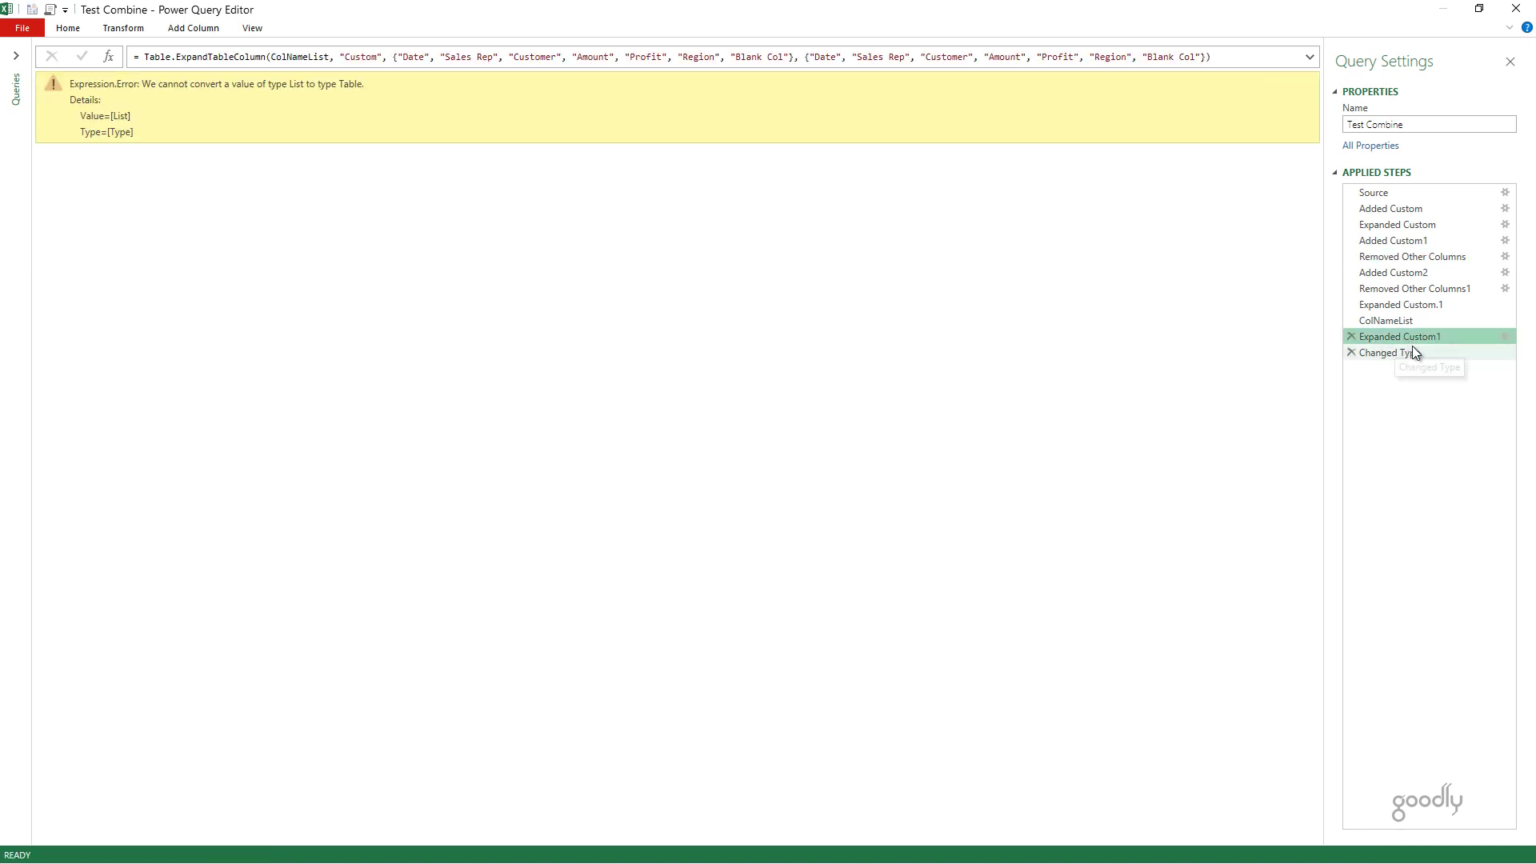
{"action": "double_click", "coordinate": [300, 56]}
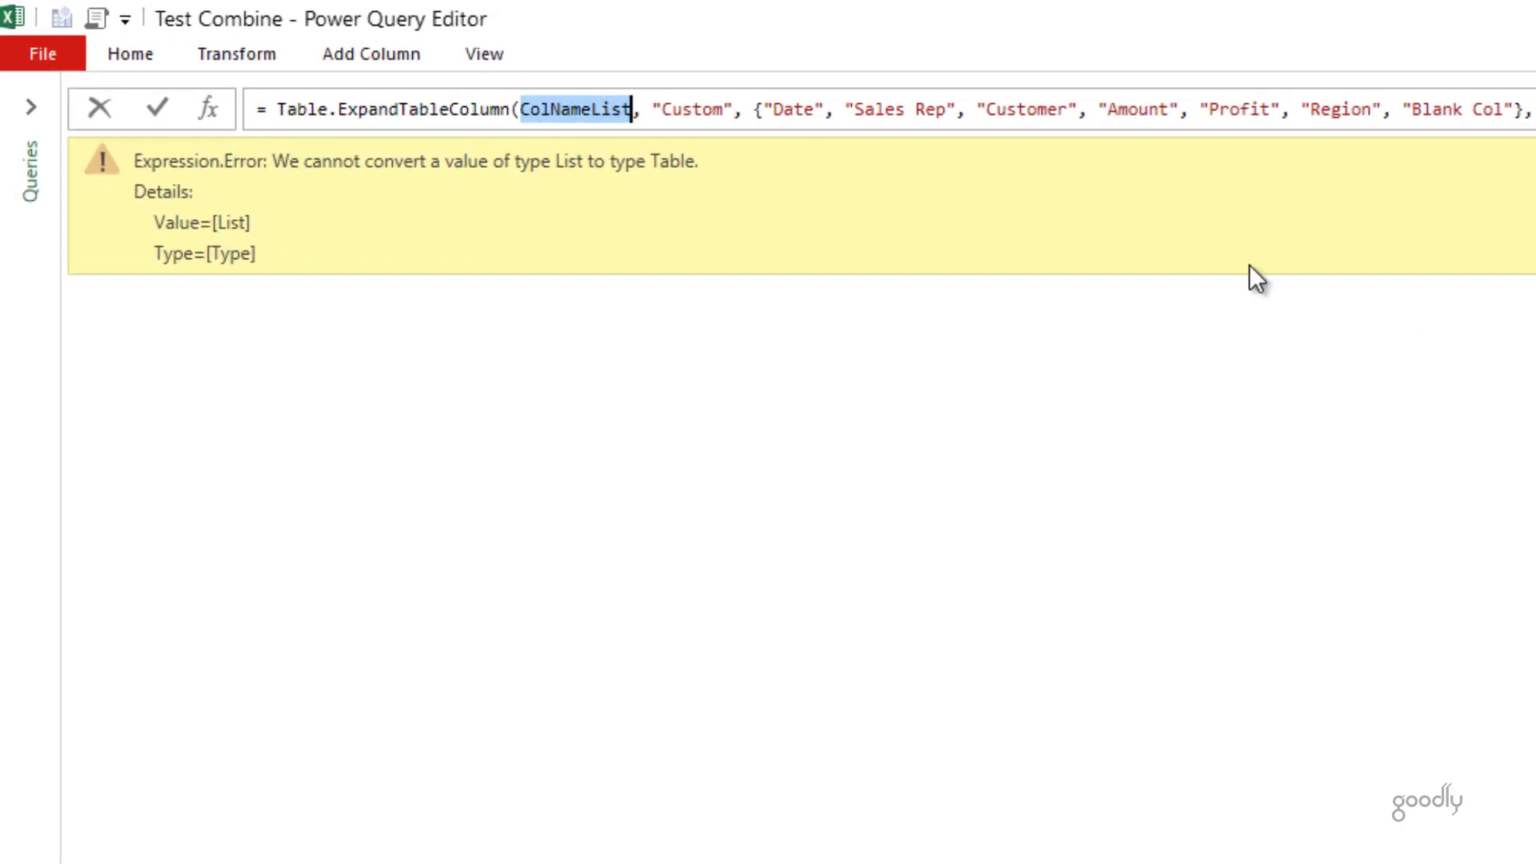
{"action": "mouse_move", "coordinate": [578, 133]}
{"action": "type", "text": "#"}
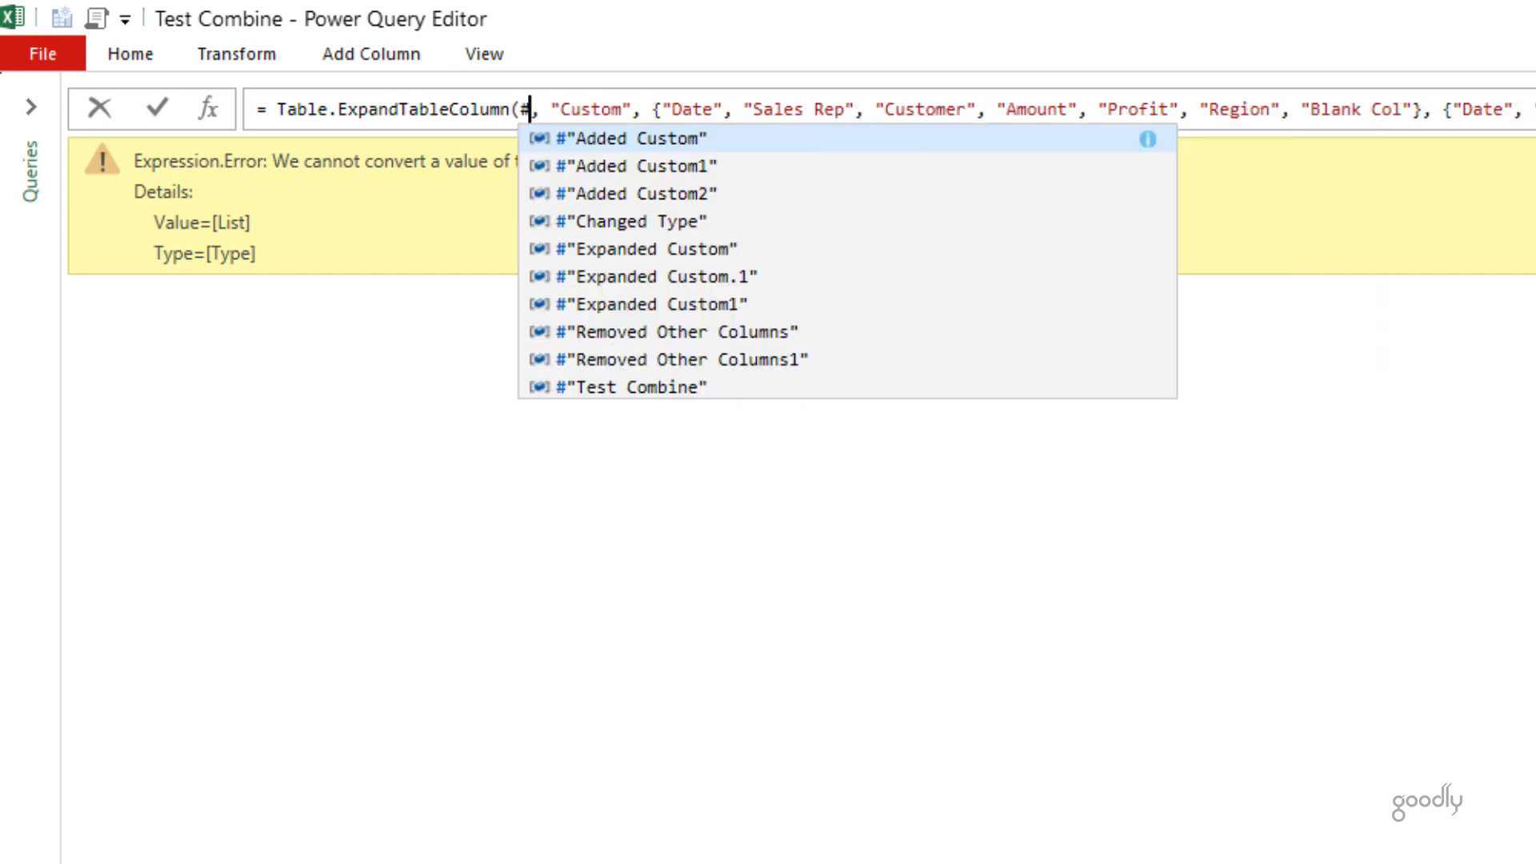
{"action": "type", "text": "\"Rem"}
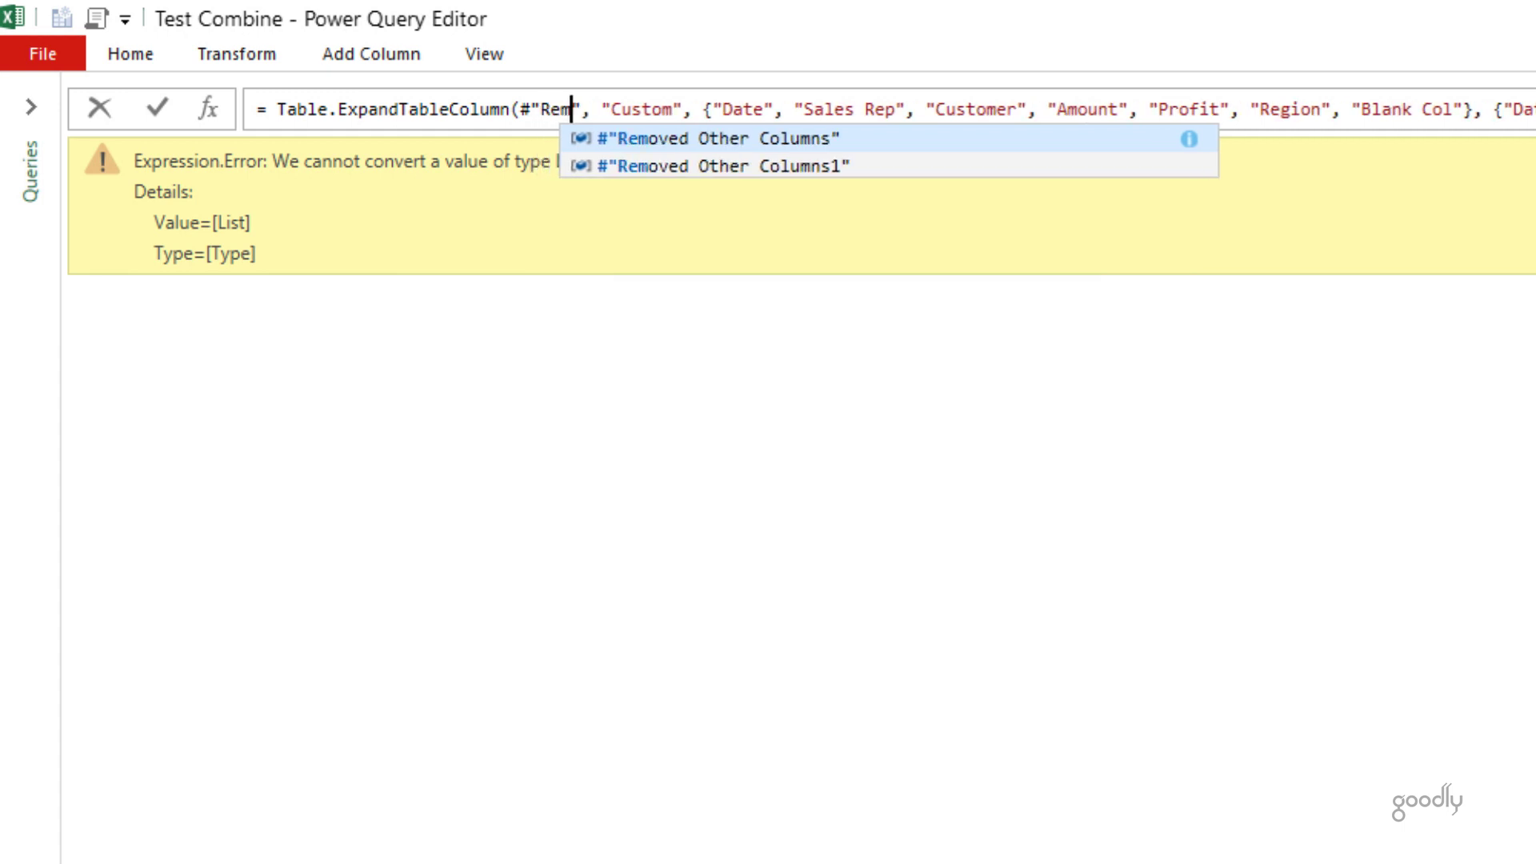
{"action": "key", "text": "Tab"}
{"action": "key", "text": "BackSpace"}
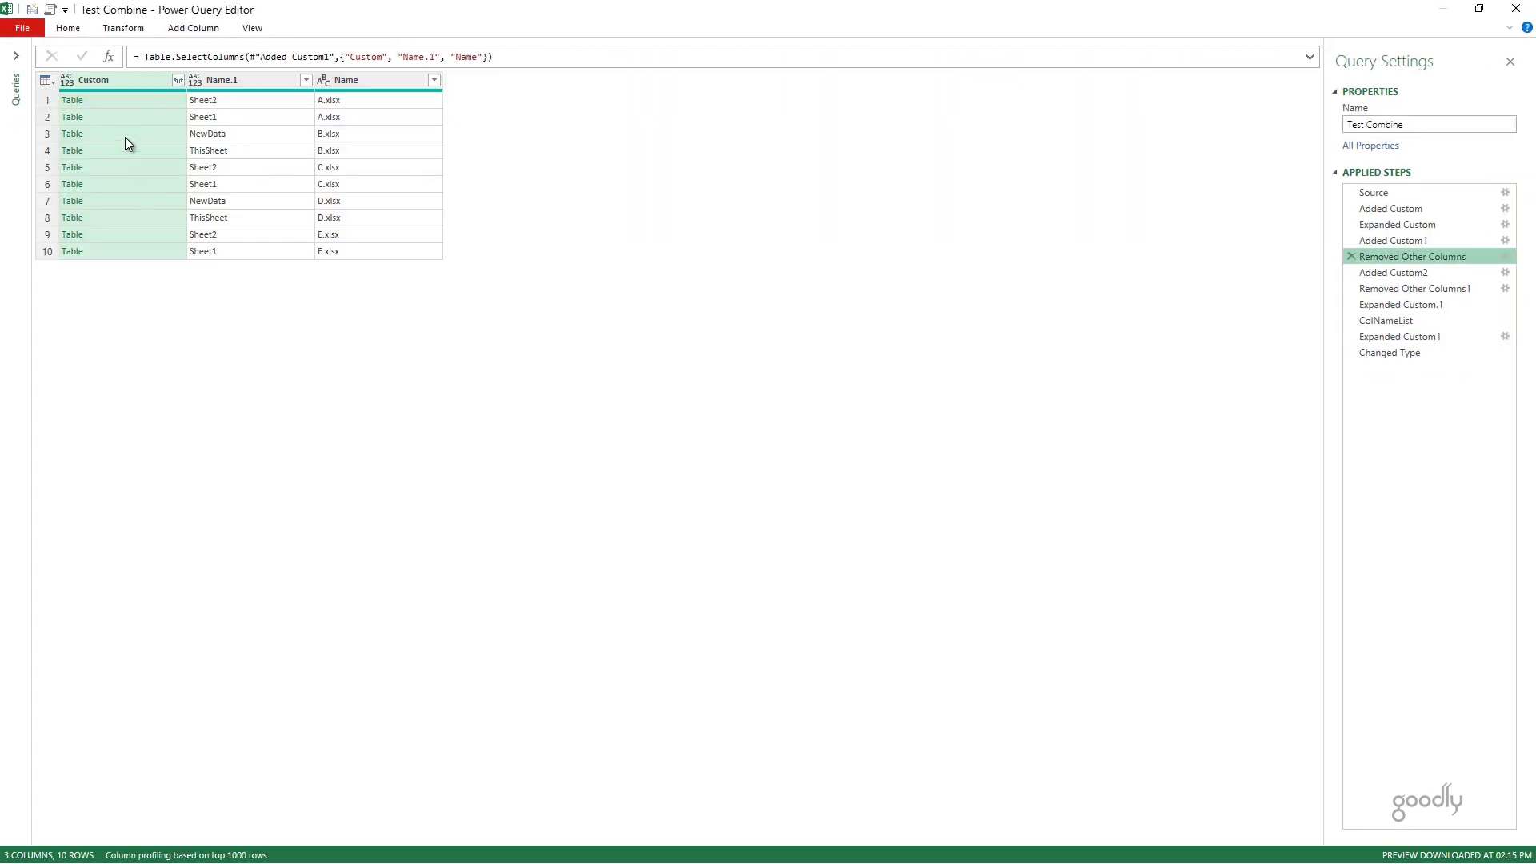
{"action": "left_click", "coordinate": [1419, 337]}
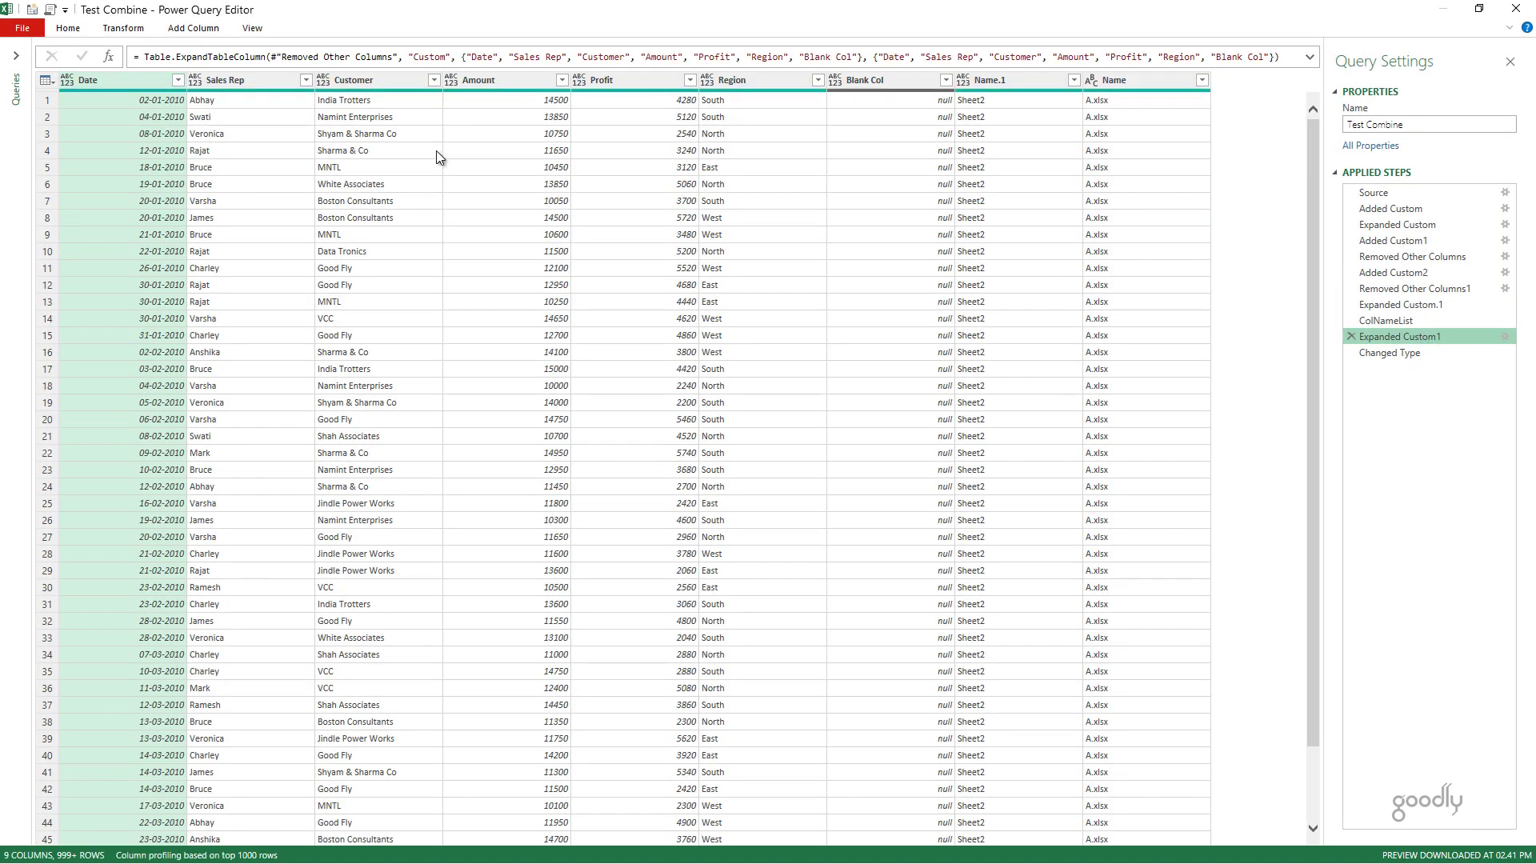
Replace both hard-coded column lists in the formula with ColNameList, giving =Table.ExpandTableColumn(#"Removed Other Columns", "Custom", ColNameList)
{"action": "left_click", "coordinate": [463, 57]}
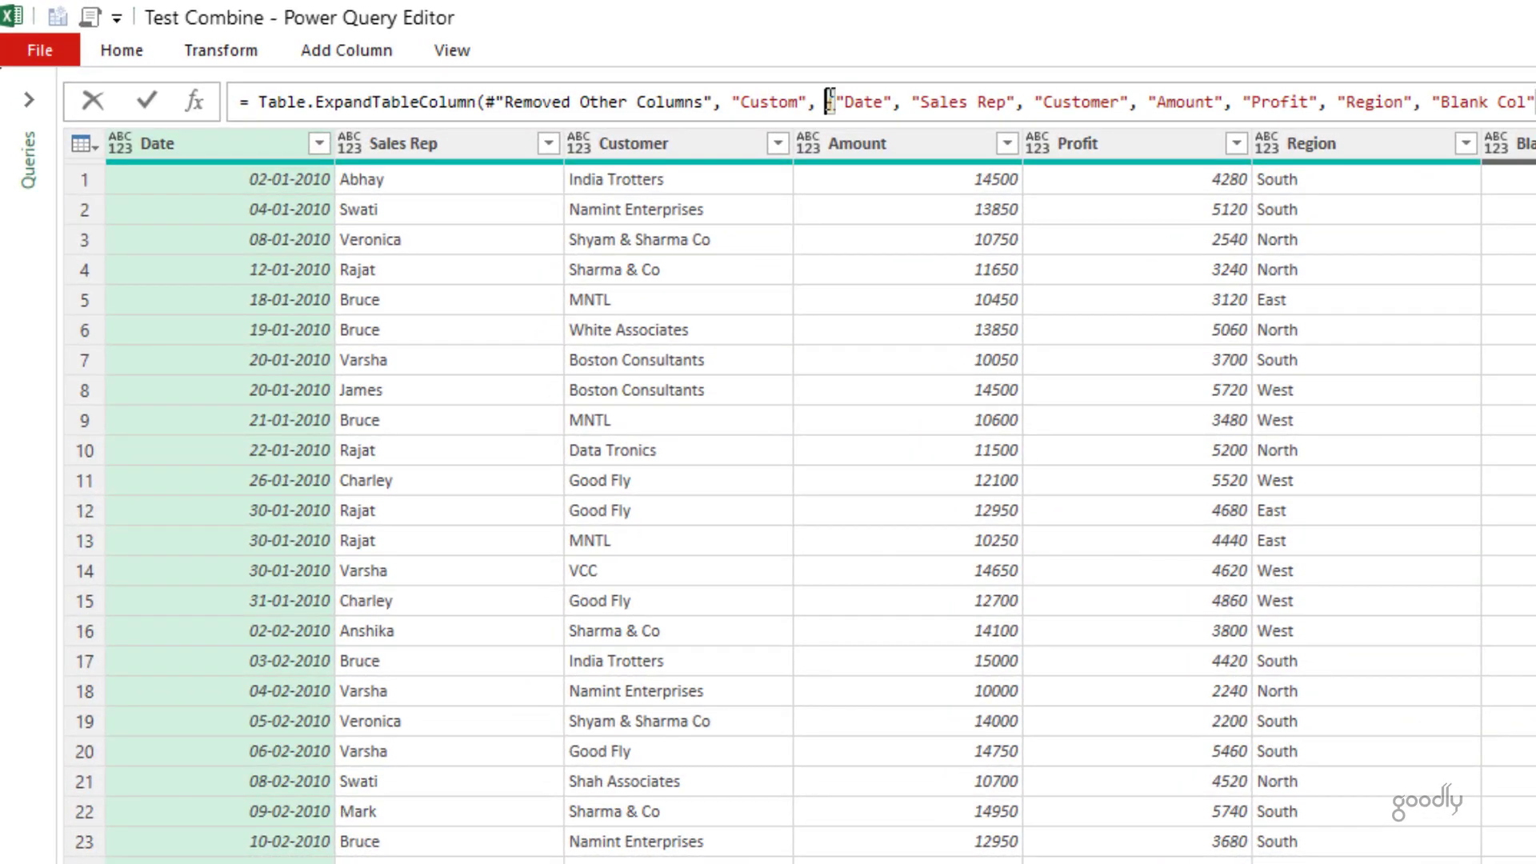
{"action": "key", "text": "shift+End"}
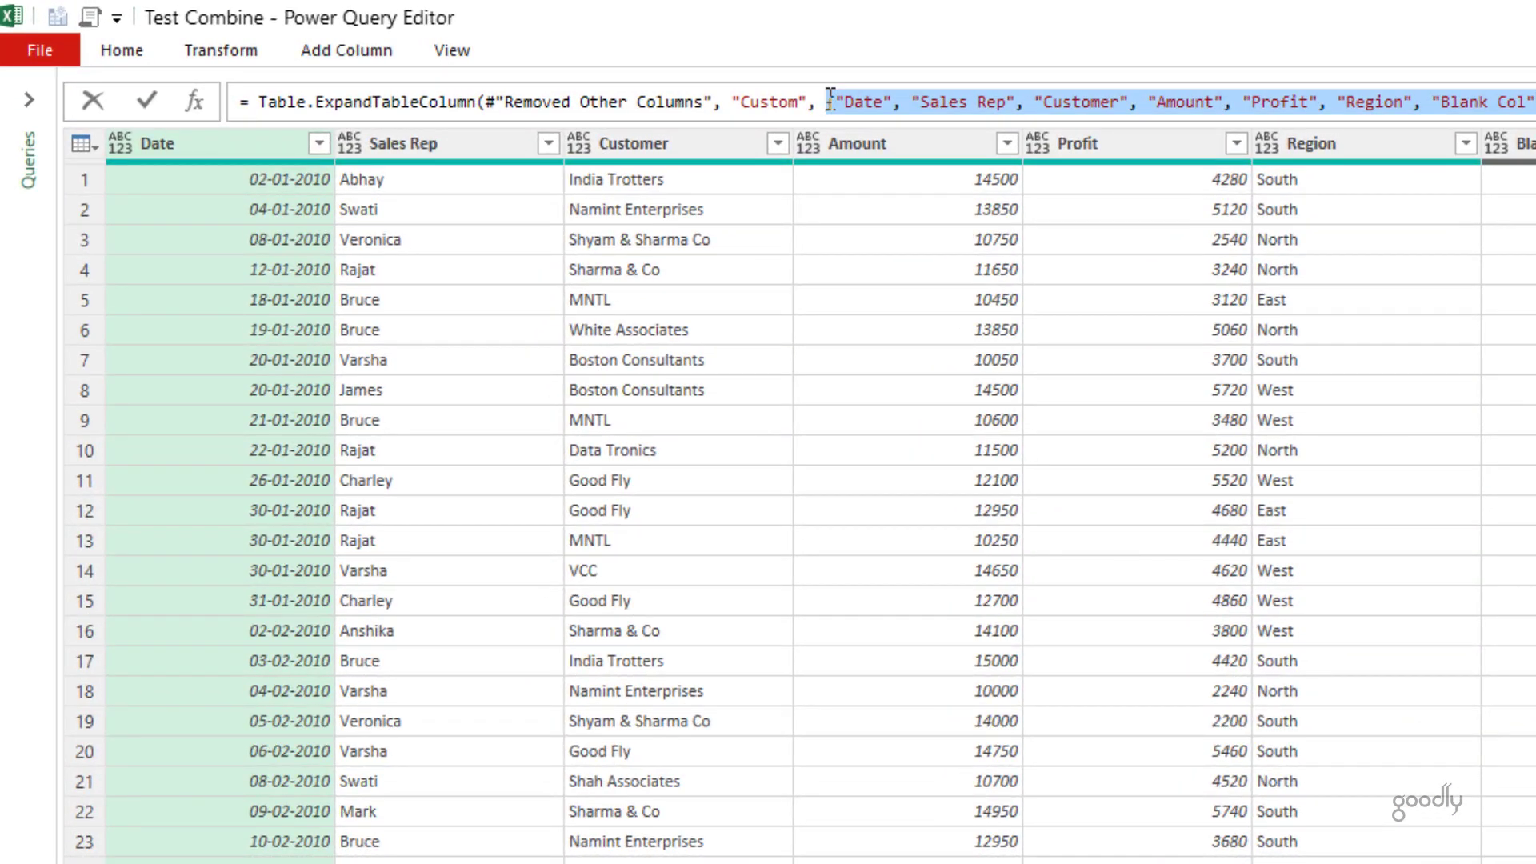
{"action": "key", "text": "Delete"}
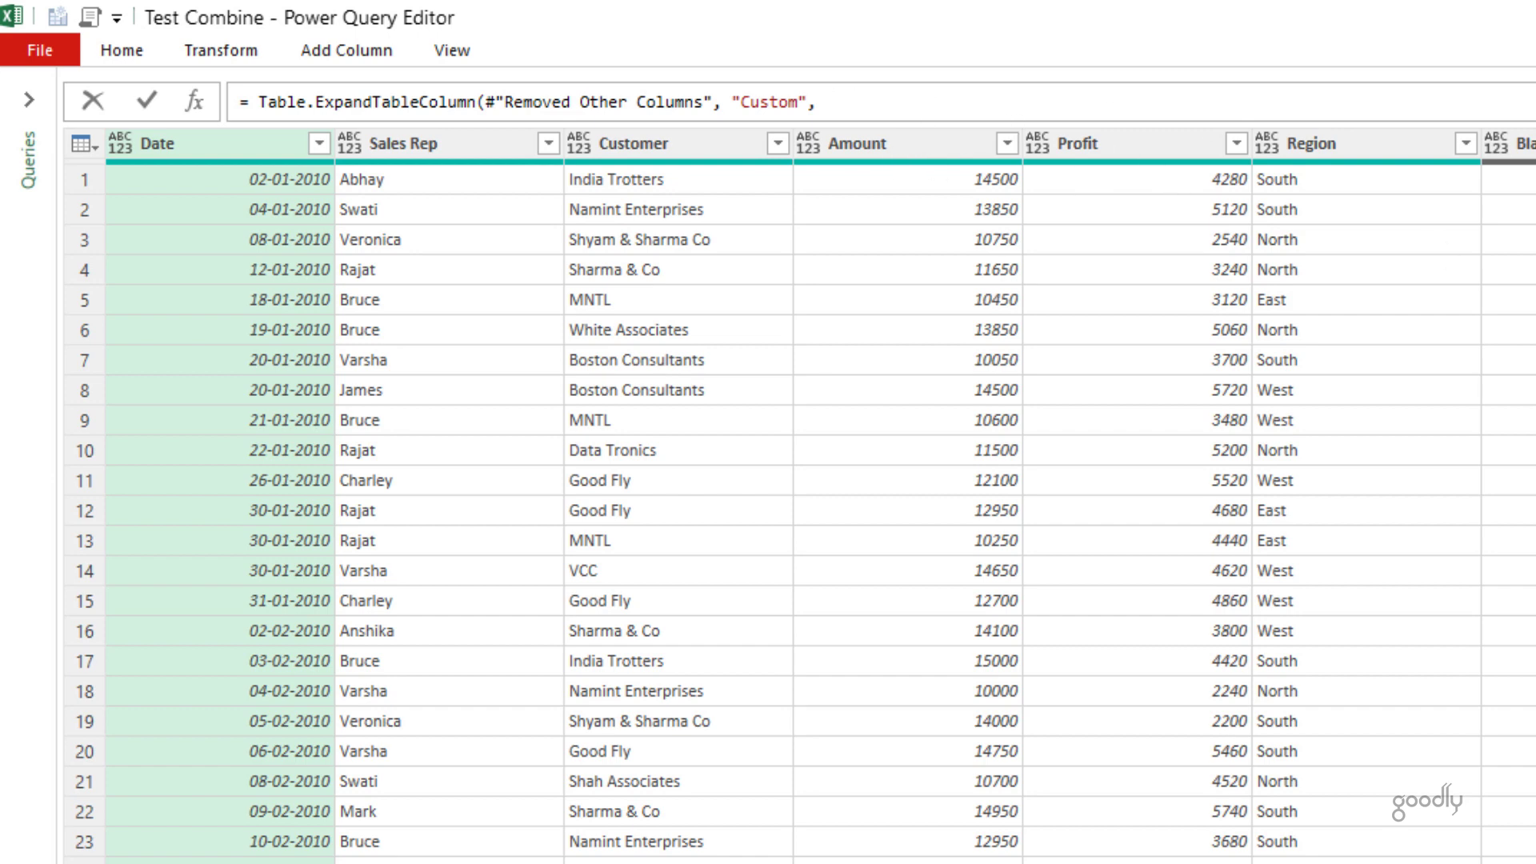
{"action": "type", "text": "ColNameList"}
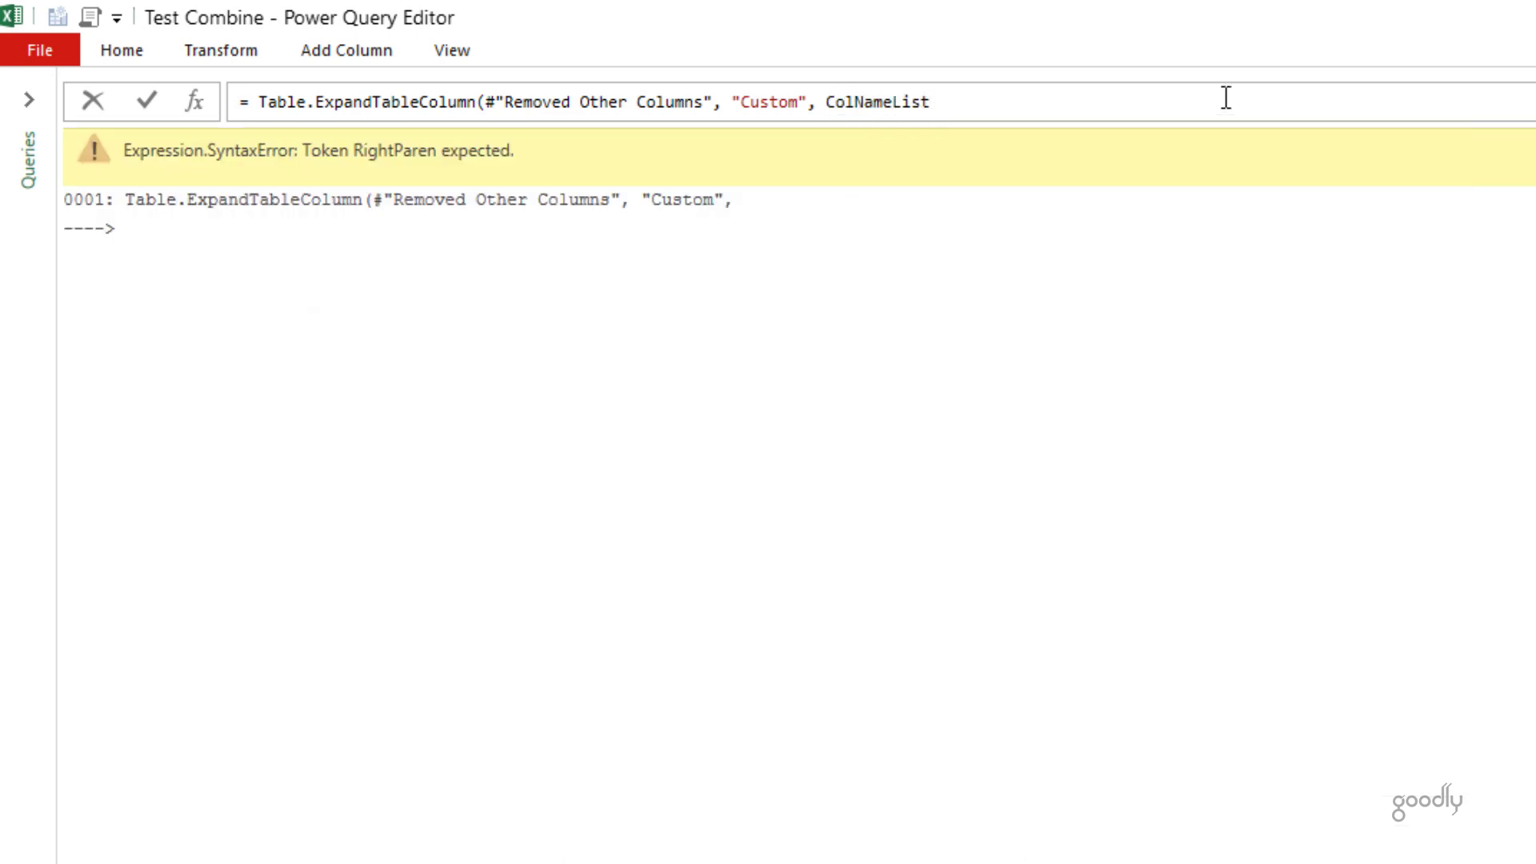
{"action": "type", "text": ")"}
{"action": "key", "text": "Return"}
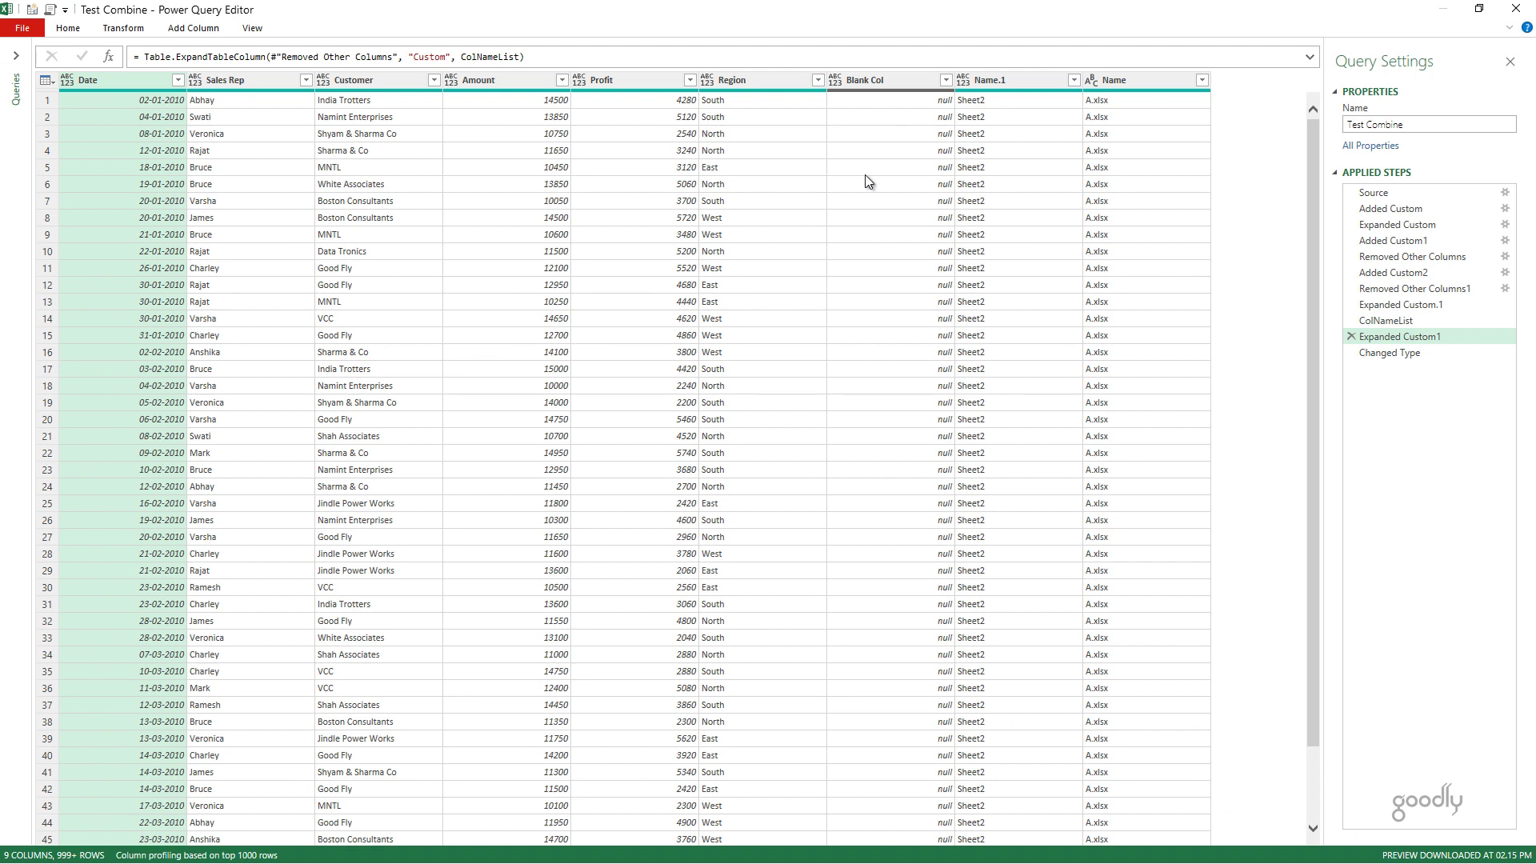
Open the Changed Type step, and close and load the query into the workbook
{"action": "left_click", "coordinate": [1396, 353]}
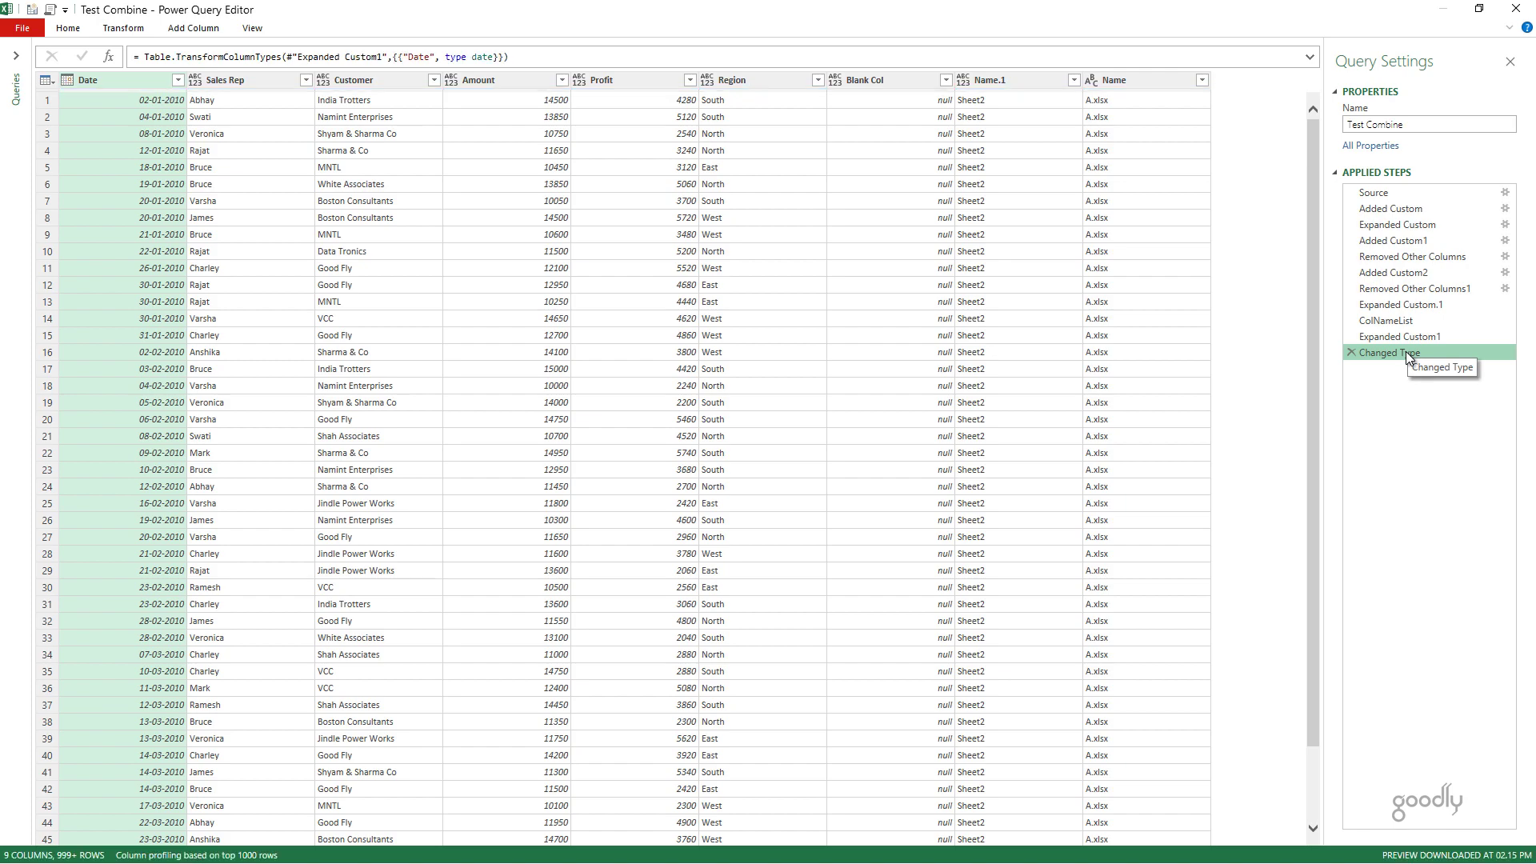
{"action": "left_click", "coordinate": [68, 28]}
{"action": "left_click", "coordinate": [16, 60]}
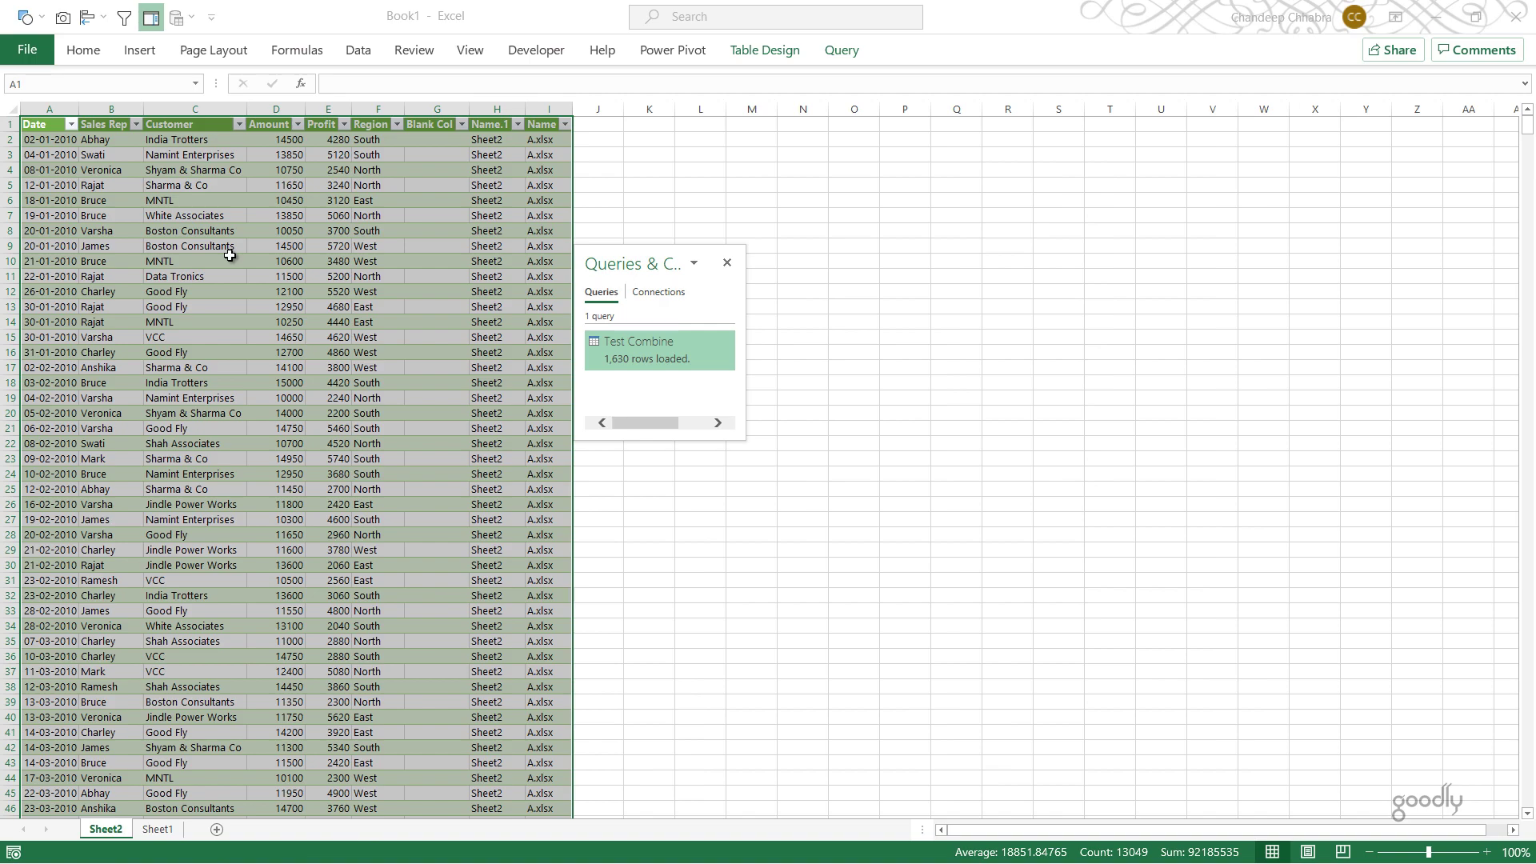
Open workbook C from the Test Combine folder and enter the header NewCol in cell G1 of Sheet1
{"action": "key", "text": "alt+Tab"}
{"action": "key", "text": "Down"}
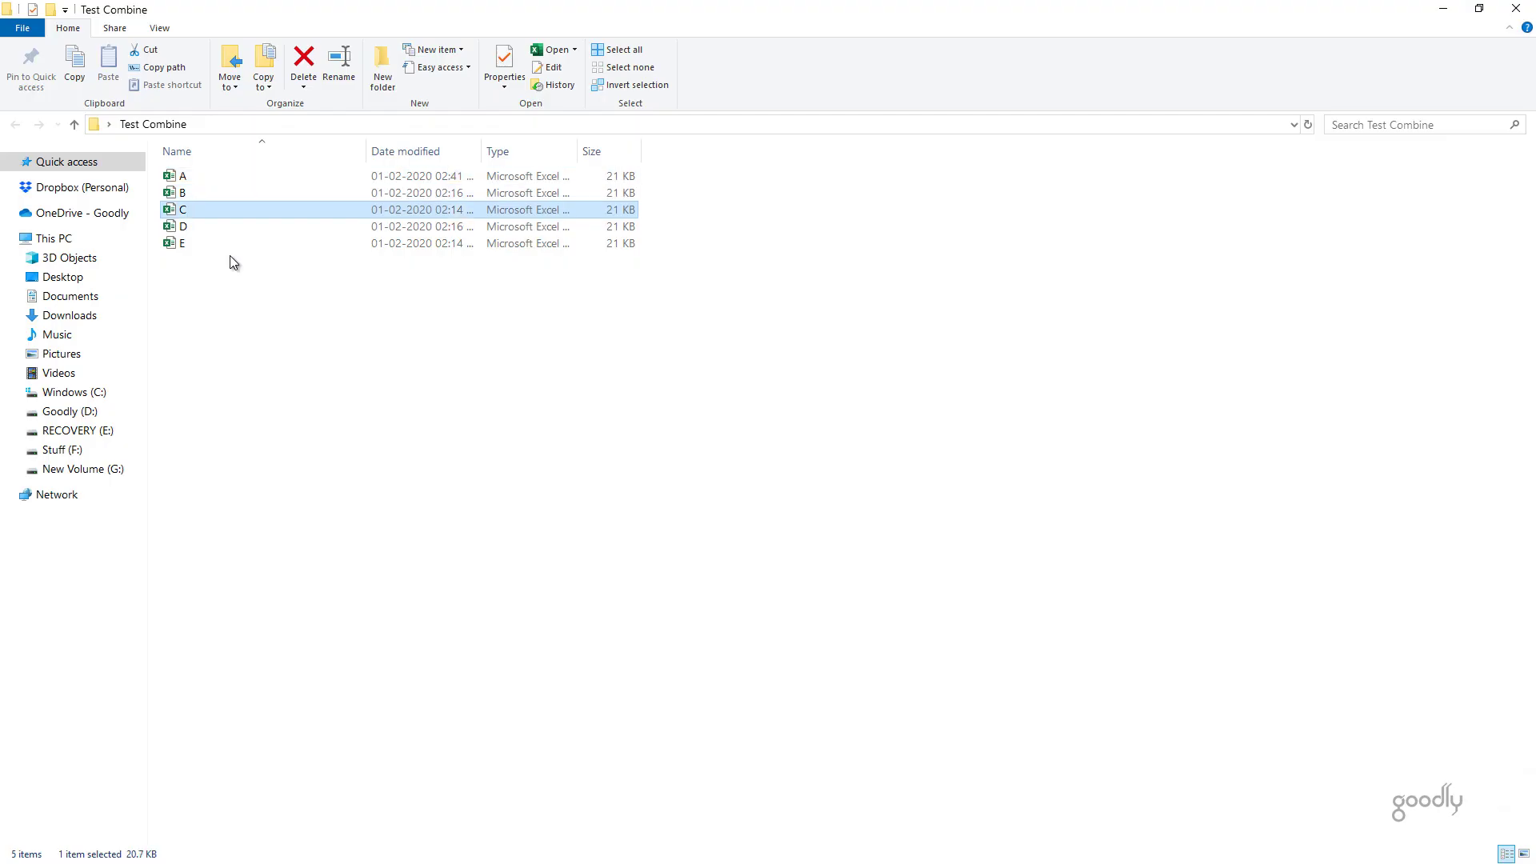
{"action": "key", "text": "Return"}
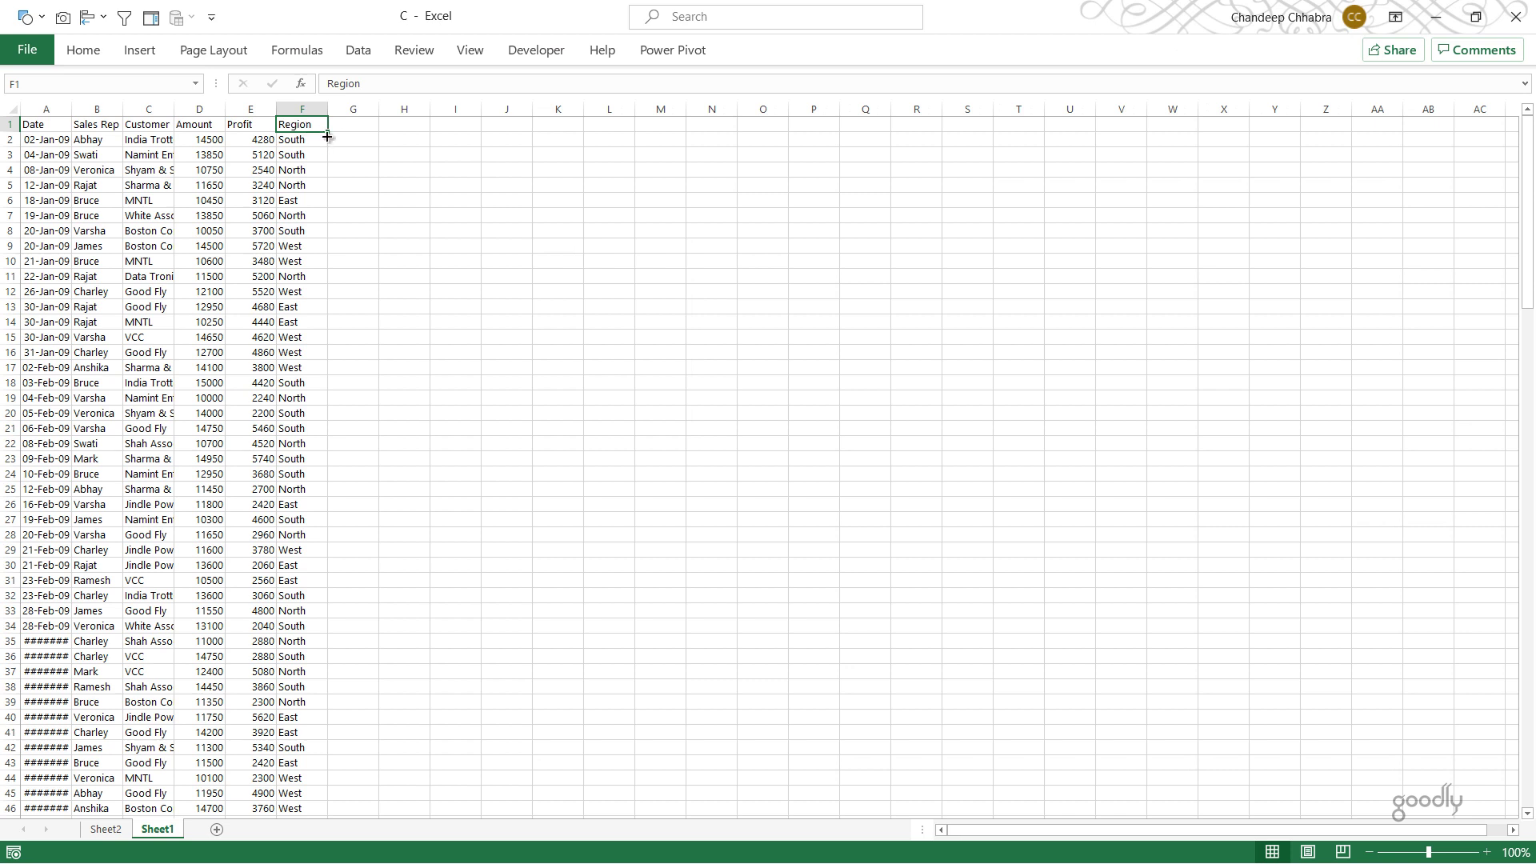
{"action": "left_click", "coordinate": [354, 124]}
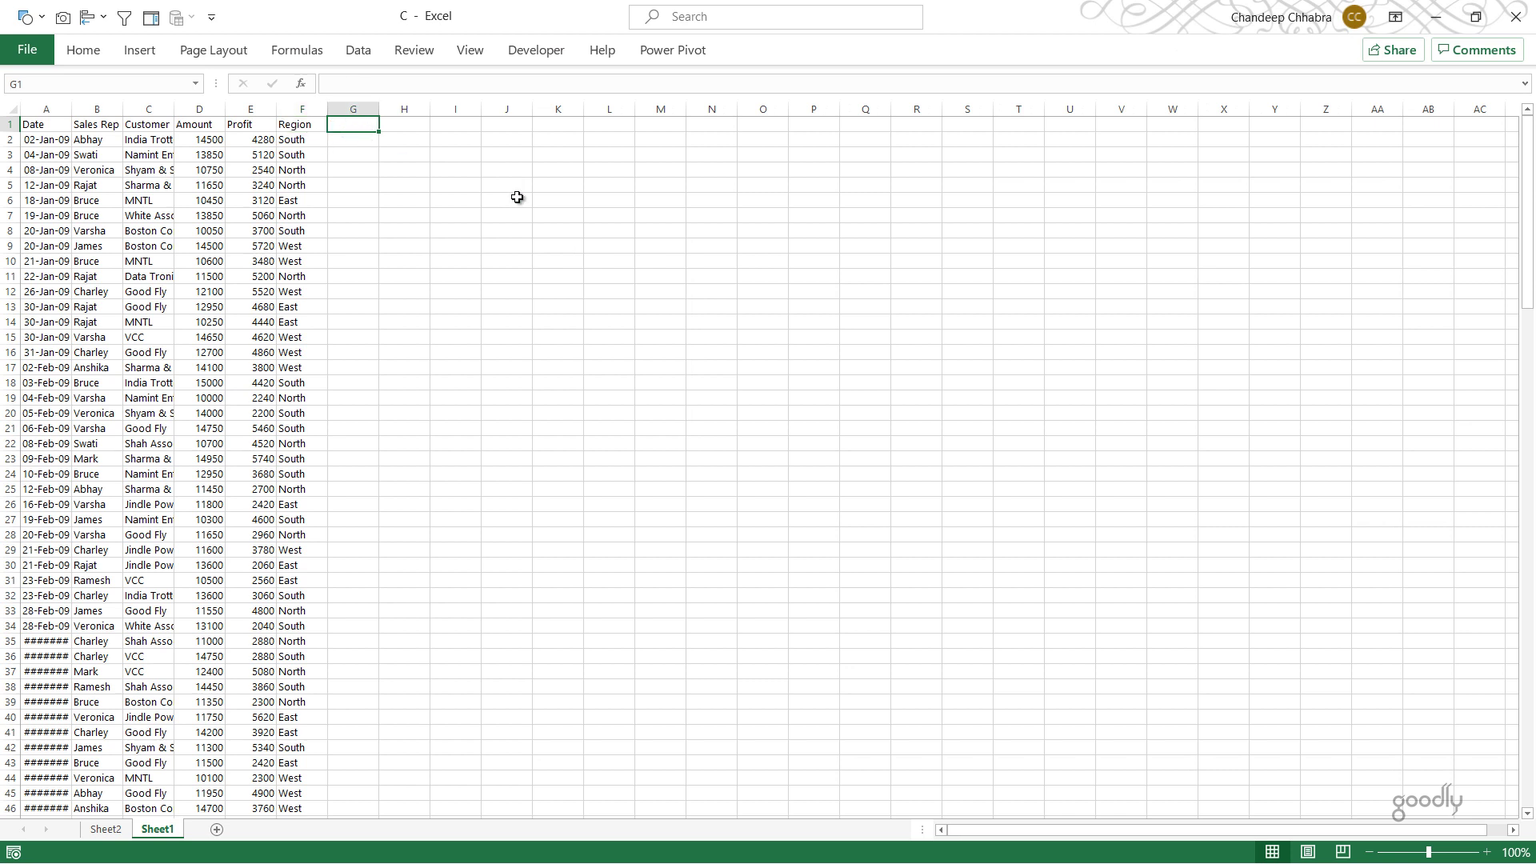
{"action": "type", "text": "NewCol"}
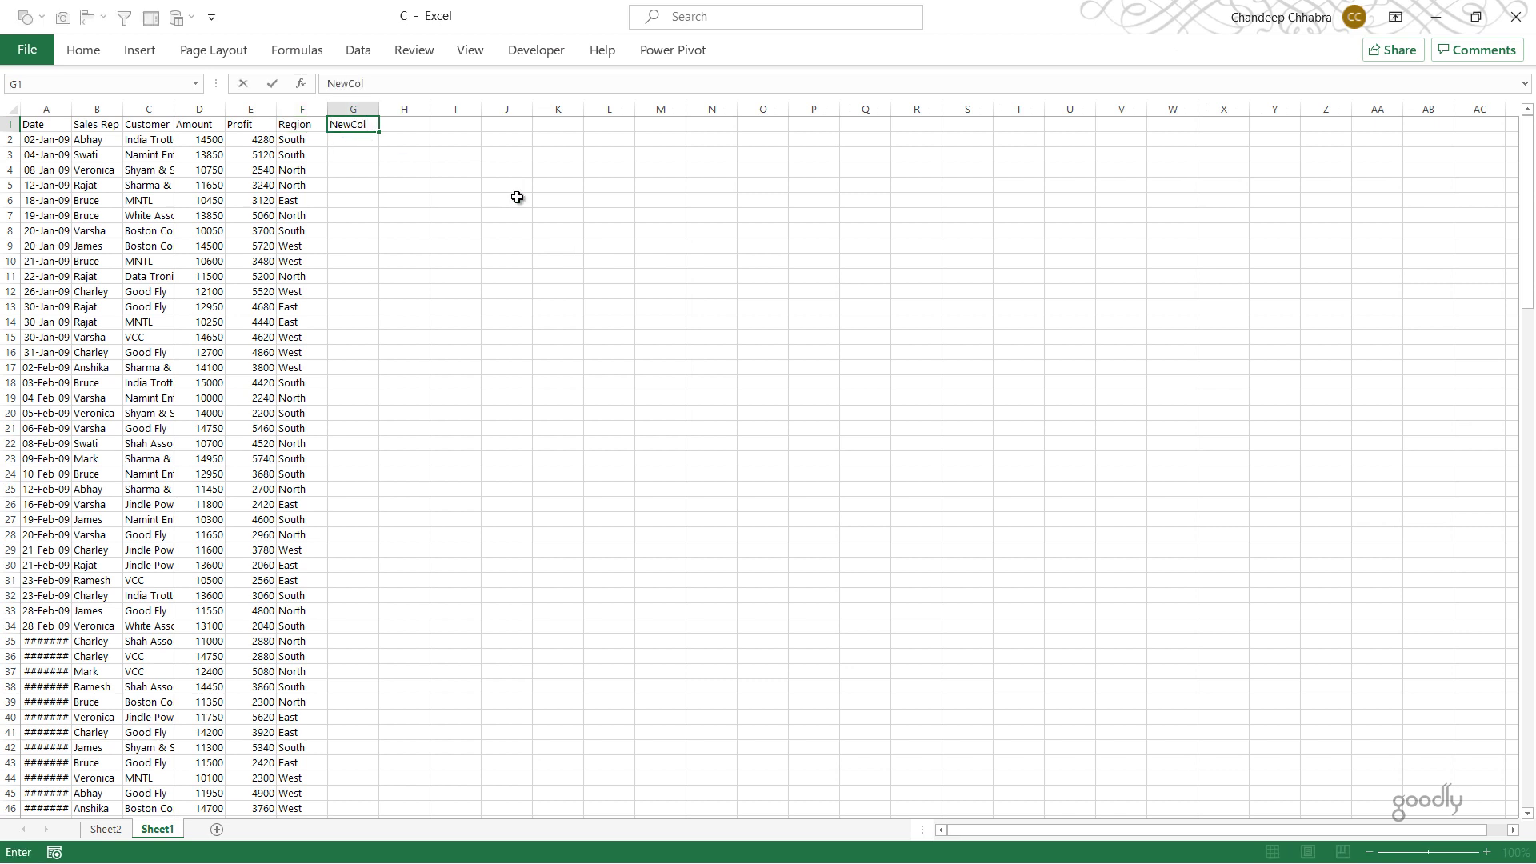
{"action": "key", "text": "Return"}
Fill the NewCol column with the value 1 from G2 down to G164, the last data row
{"action": "key", "text": "Left"}
{"action": "key", "text": "ctrl+Down"}
{"action": "key", "text": "Right"}
{"action": "key", "text": "ctrl+shift+Up"}
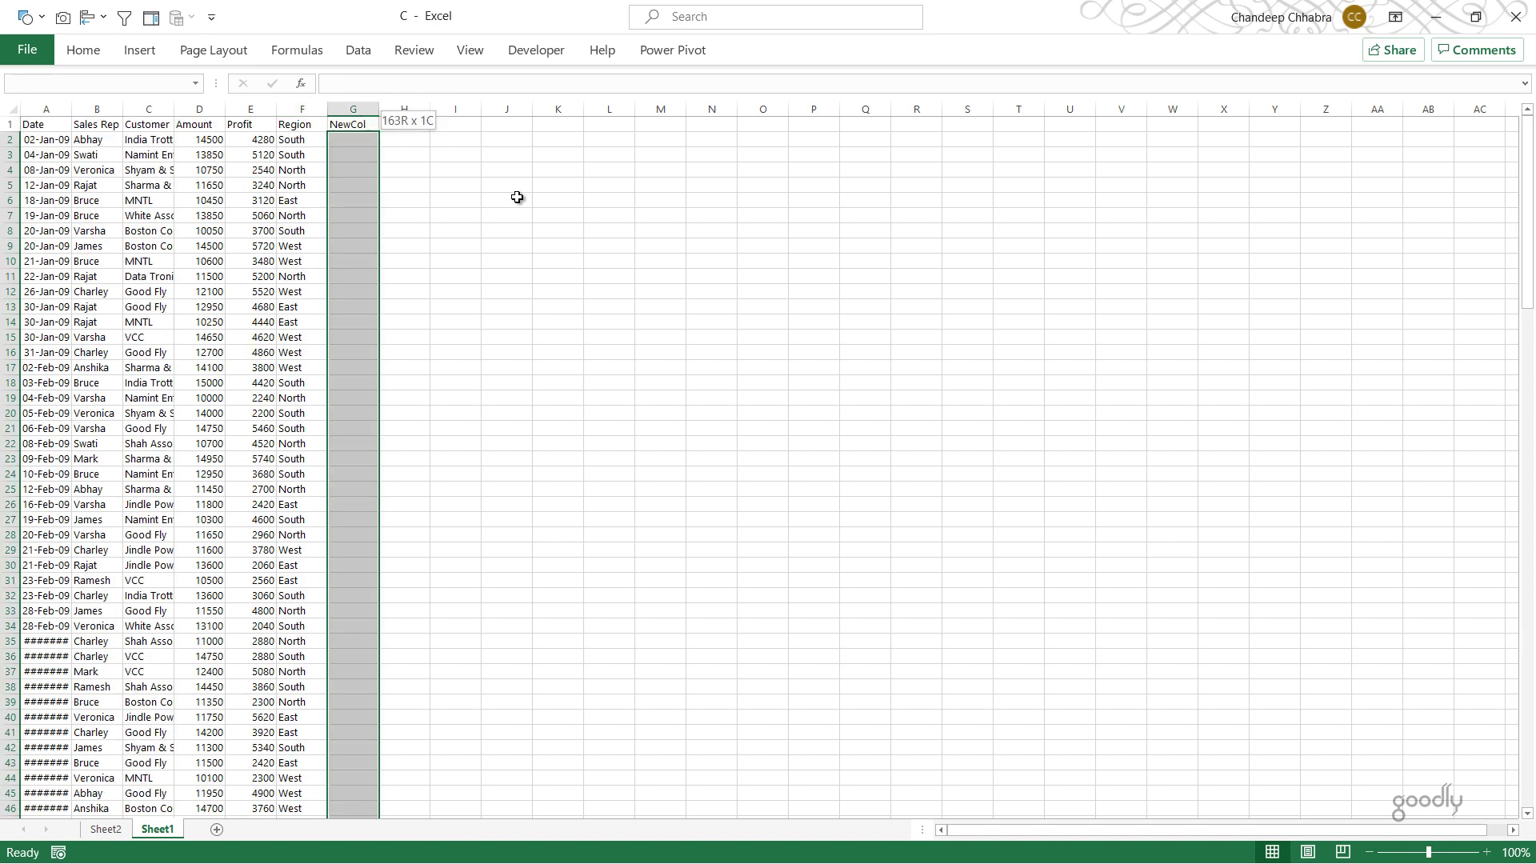
{"action": "type", "text": "1"}
{"action": "key", "text": "ctrl+Return"}
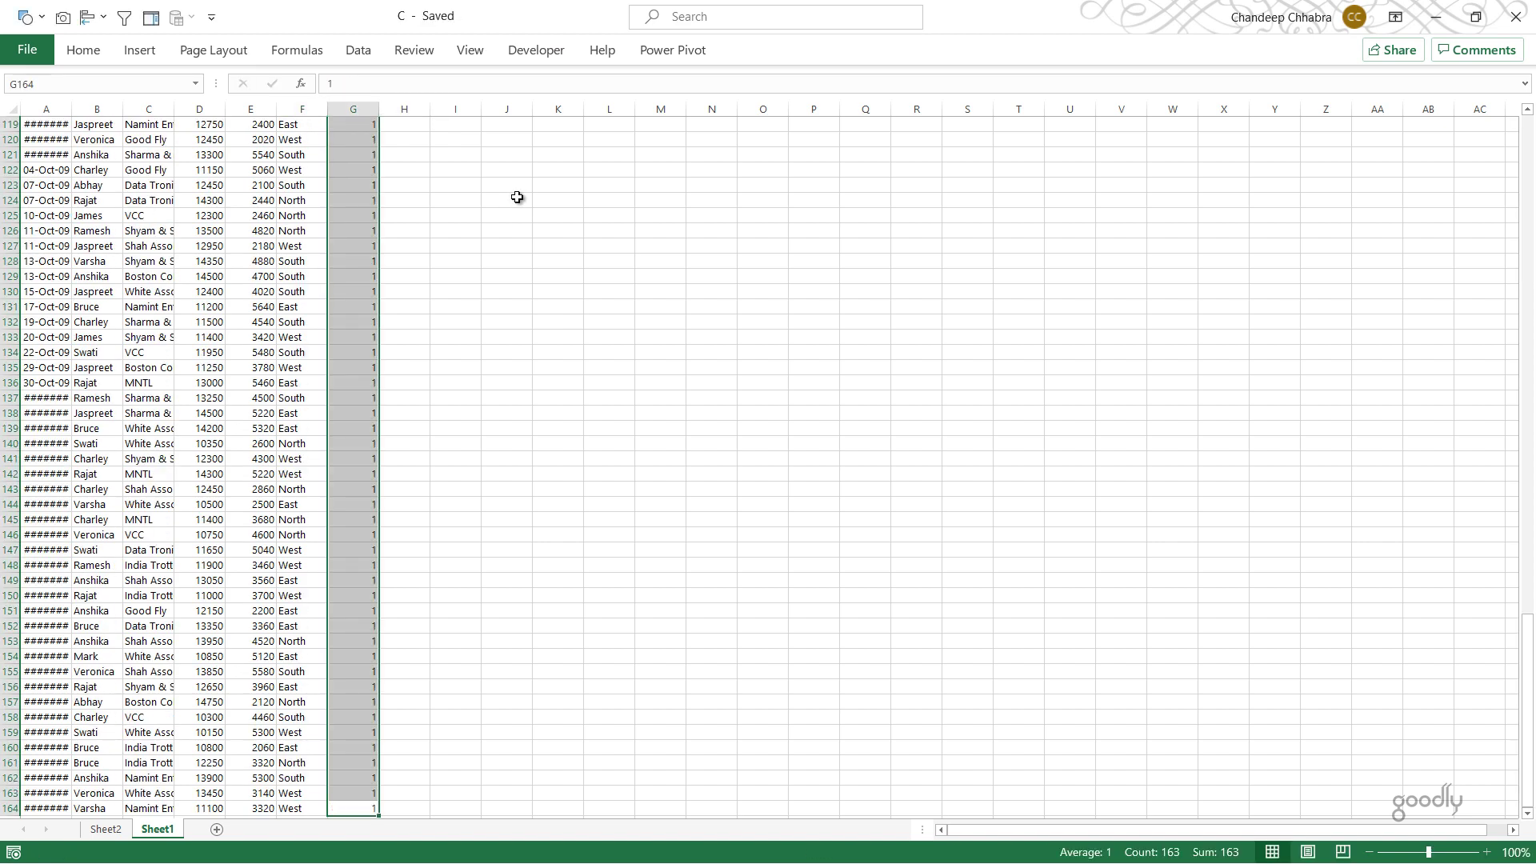
Save and close workbook C, and refresh the combined query table in Book1
{"action": "key", "text": "Up"}
{"action": "left_click", "coordinate": [1515, 16]}
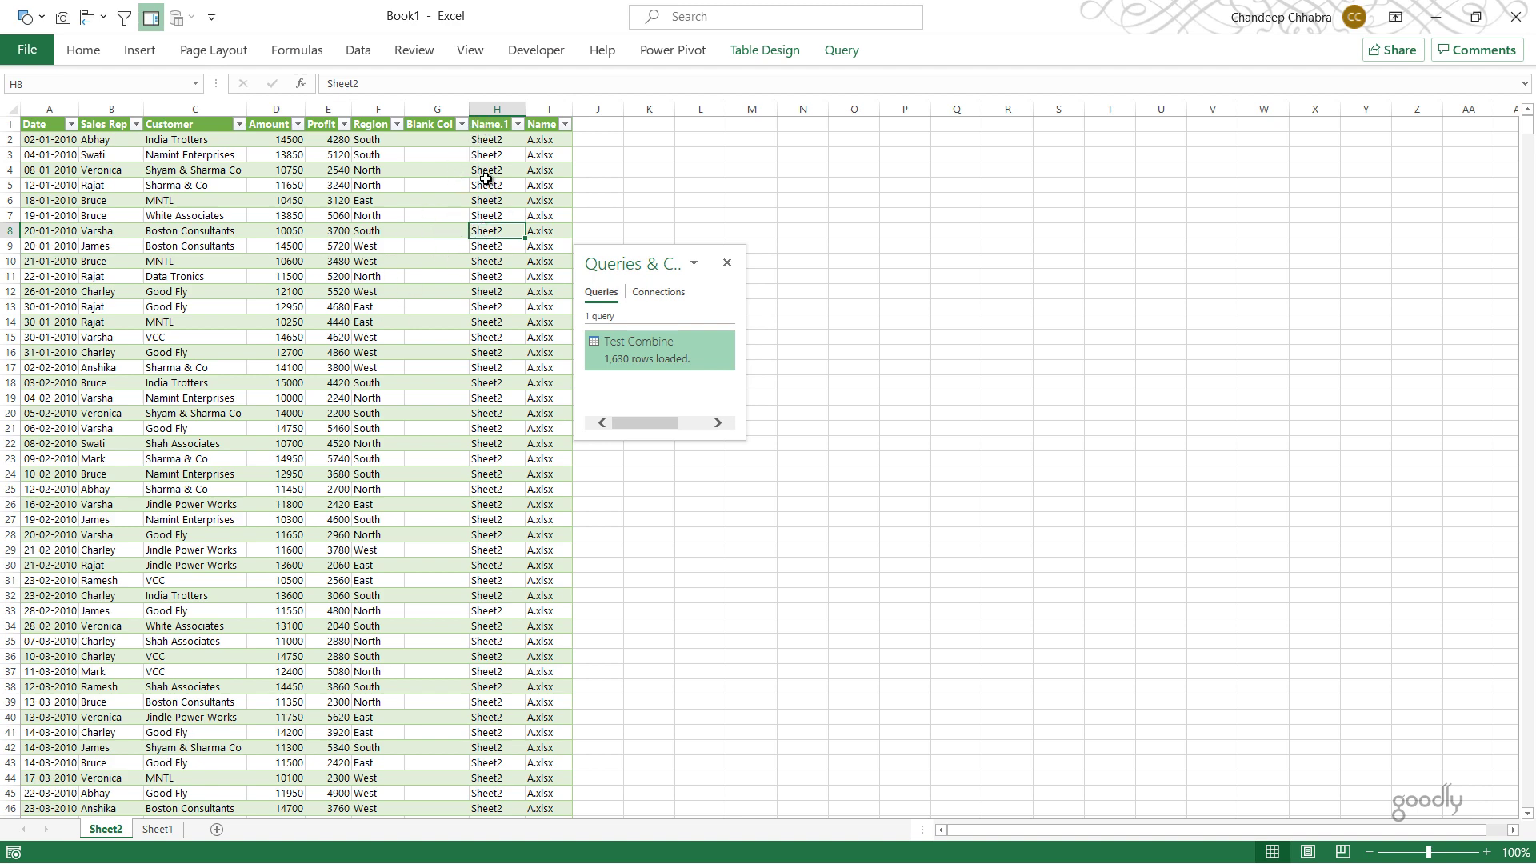
{"action": "right_click", "coordinate": [486, 183]}
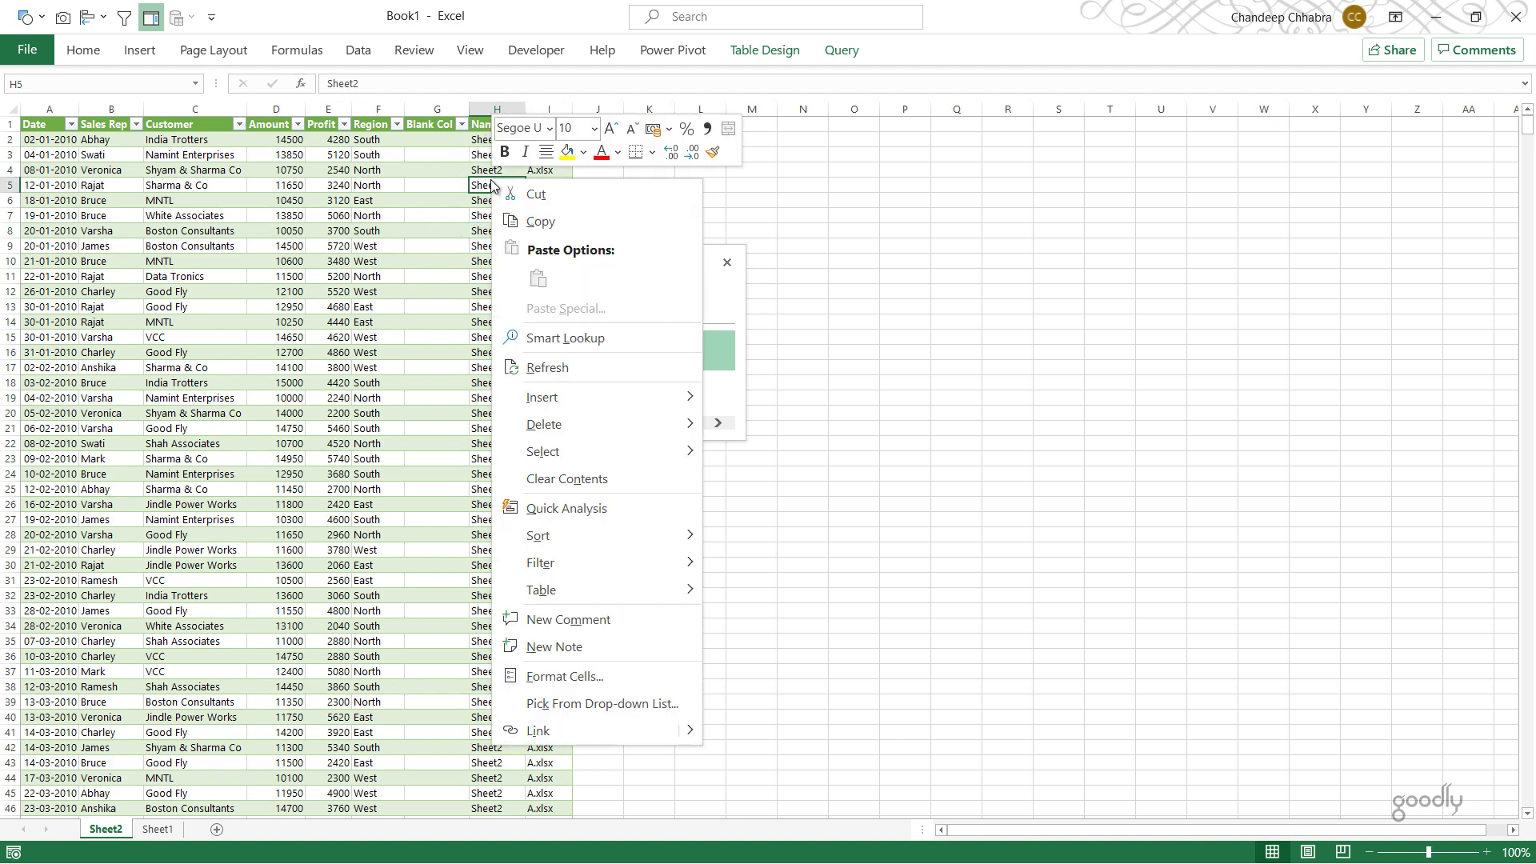
{"action": "left_click", "coordinate": [520, 367]}
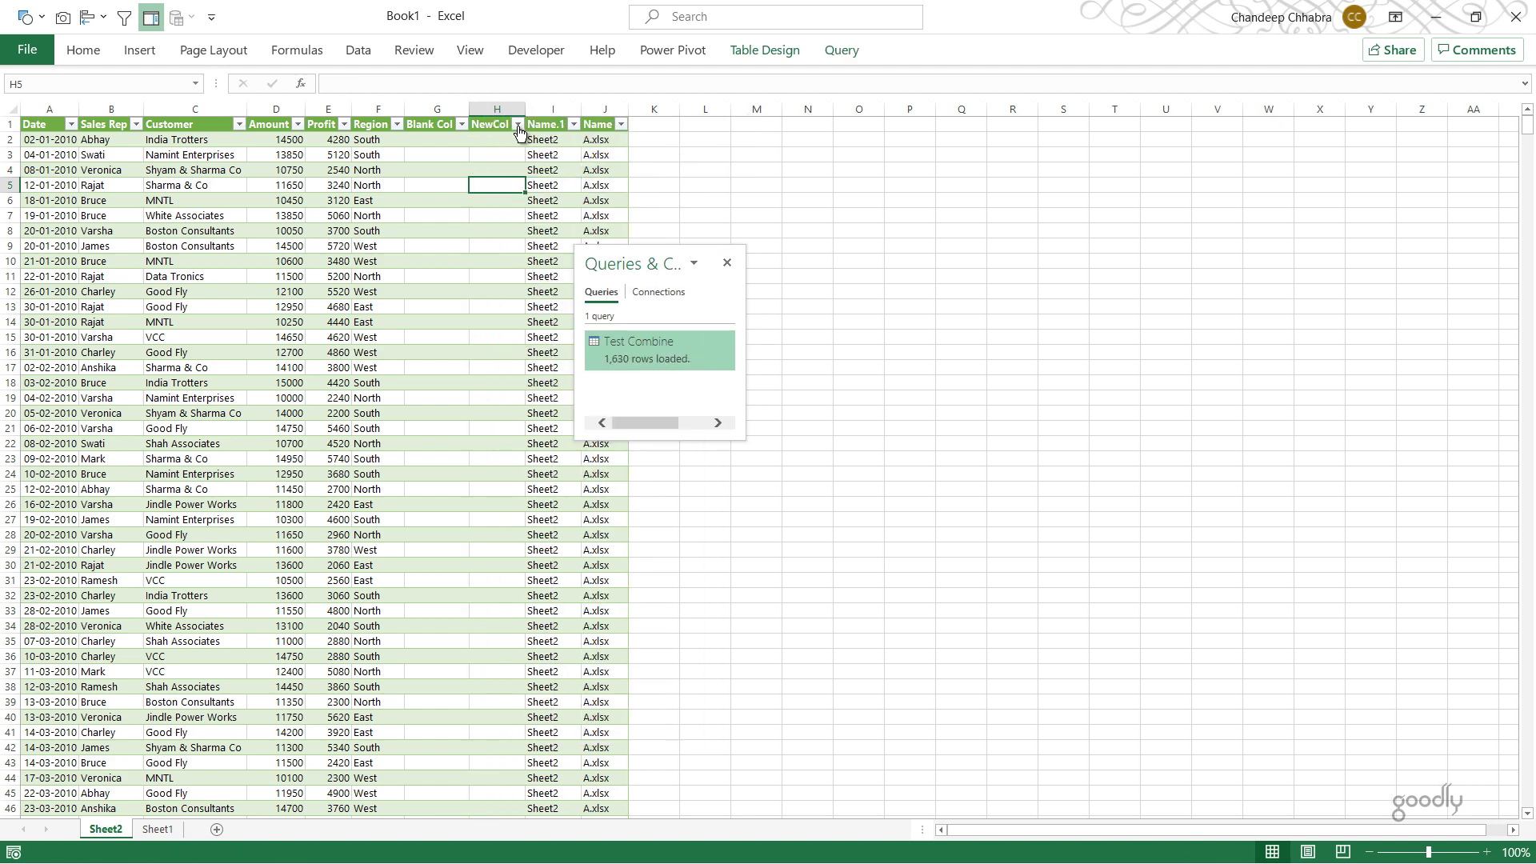
Filter the NewCol column to 1 to check the source sheet and file of those rows, and remove the filter
{"action": "left_click", "coordinate": [519, 126]}
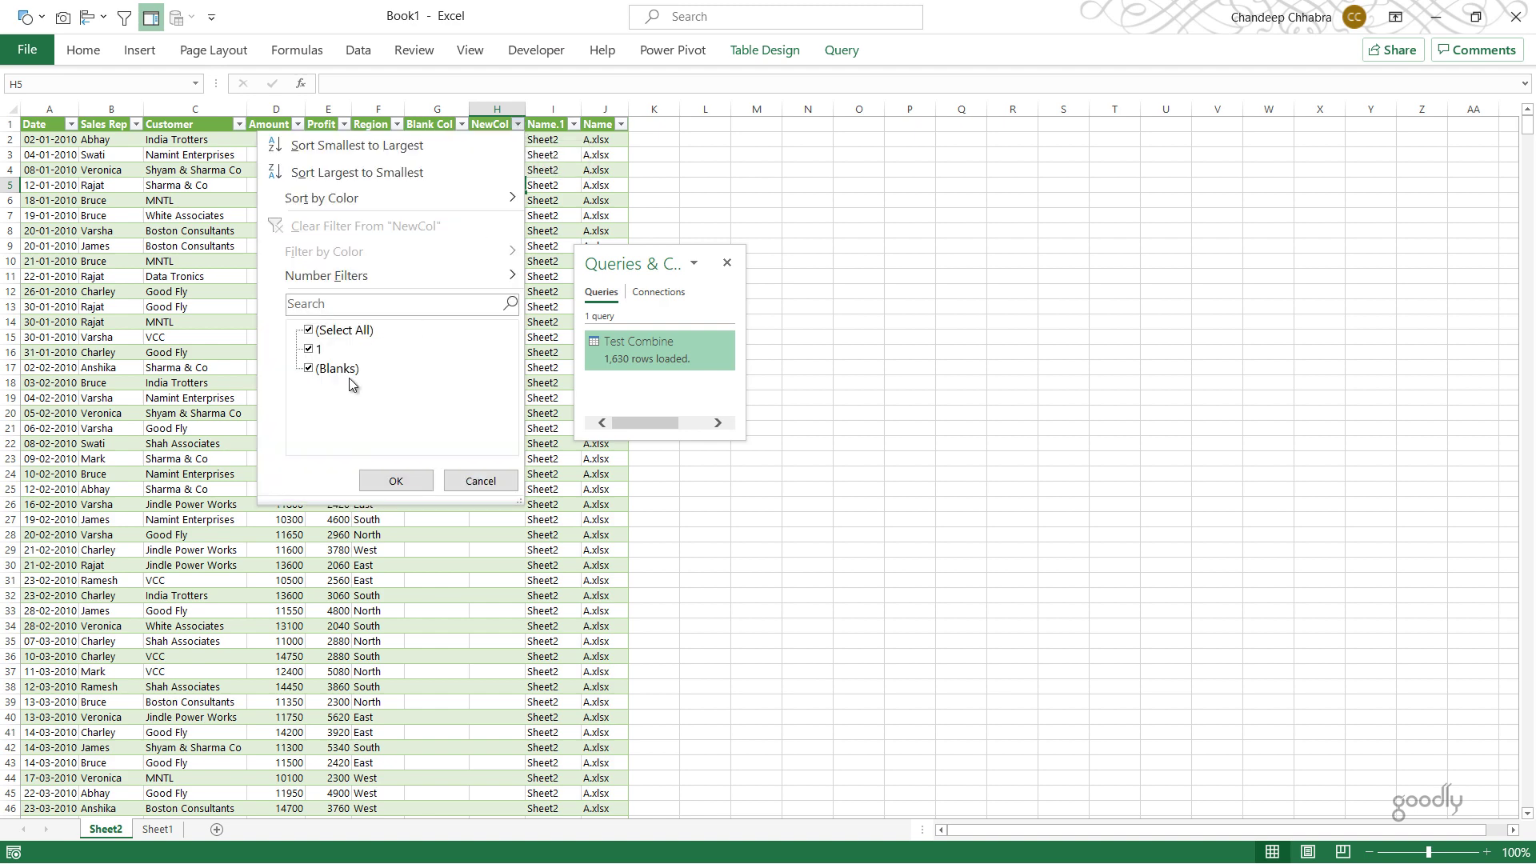
{"action": "left_click", "coordinate": [328, 332]}
{"action": "left_click", "coordinate": [317, 350]}
{"action": "left_click", "coordinate": [387, 480]}
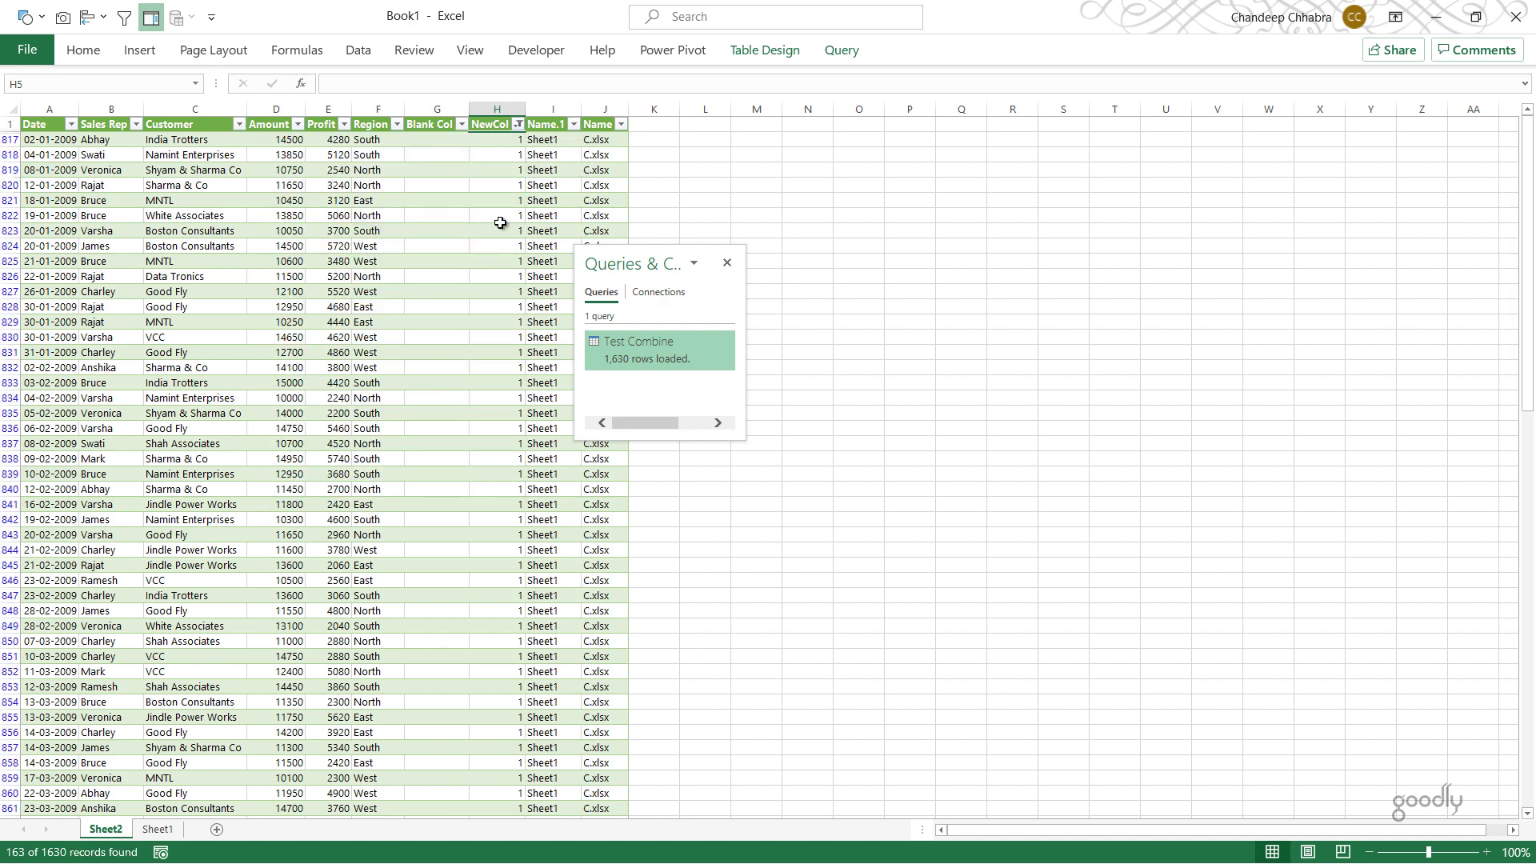
{"action": "left_click_drag", "start_coordinate": [625, 256], "coordinate": [886, 180]}
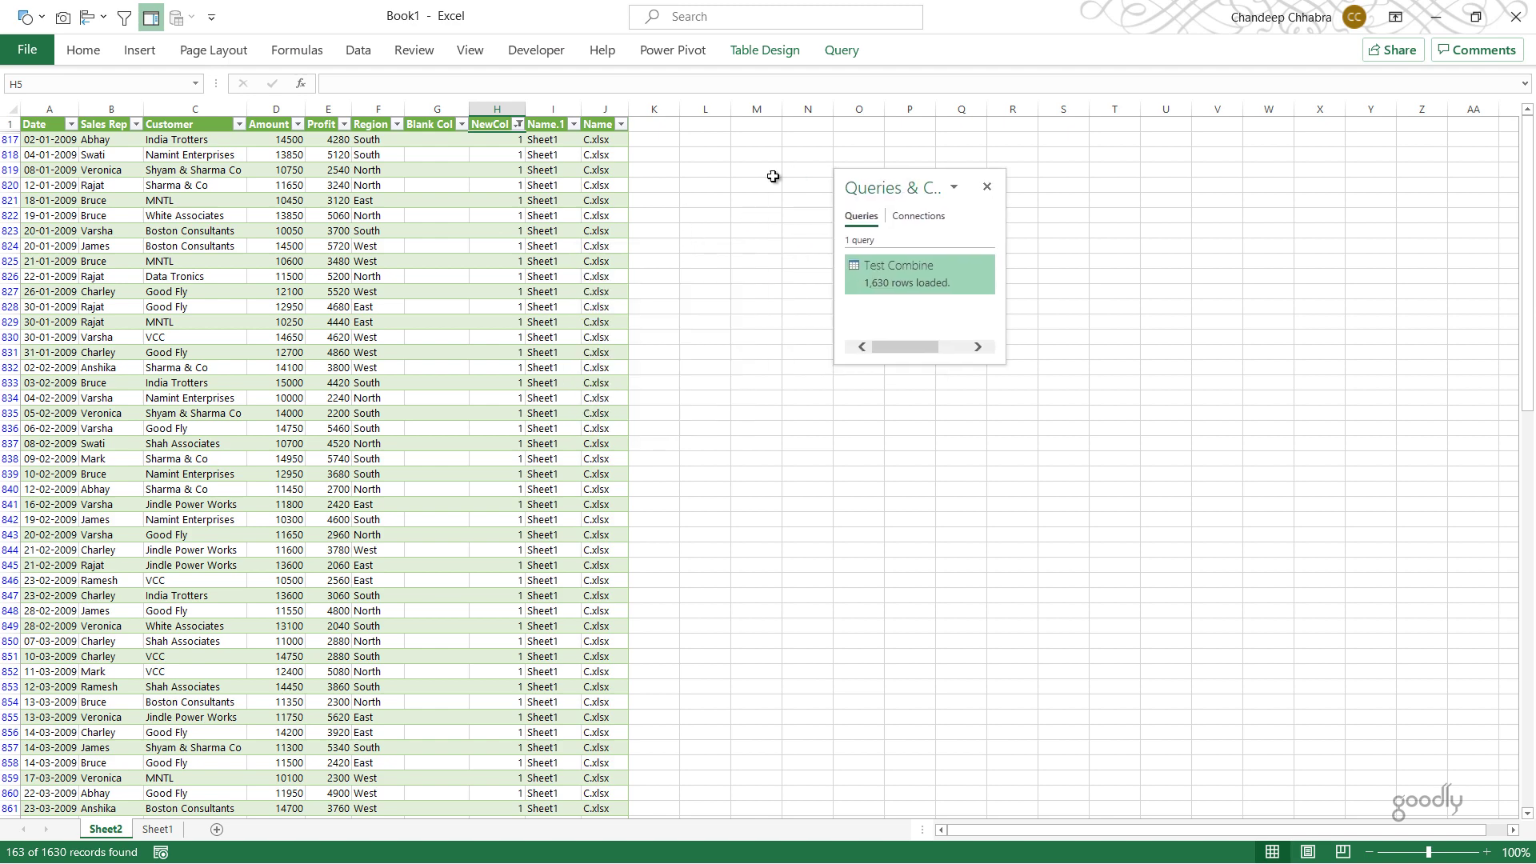
{"action": "left_click_drag", "start_coordinate": [596, 142], "coordinate": [599, 248]}
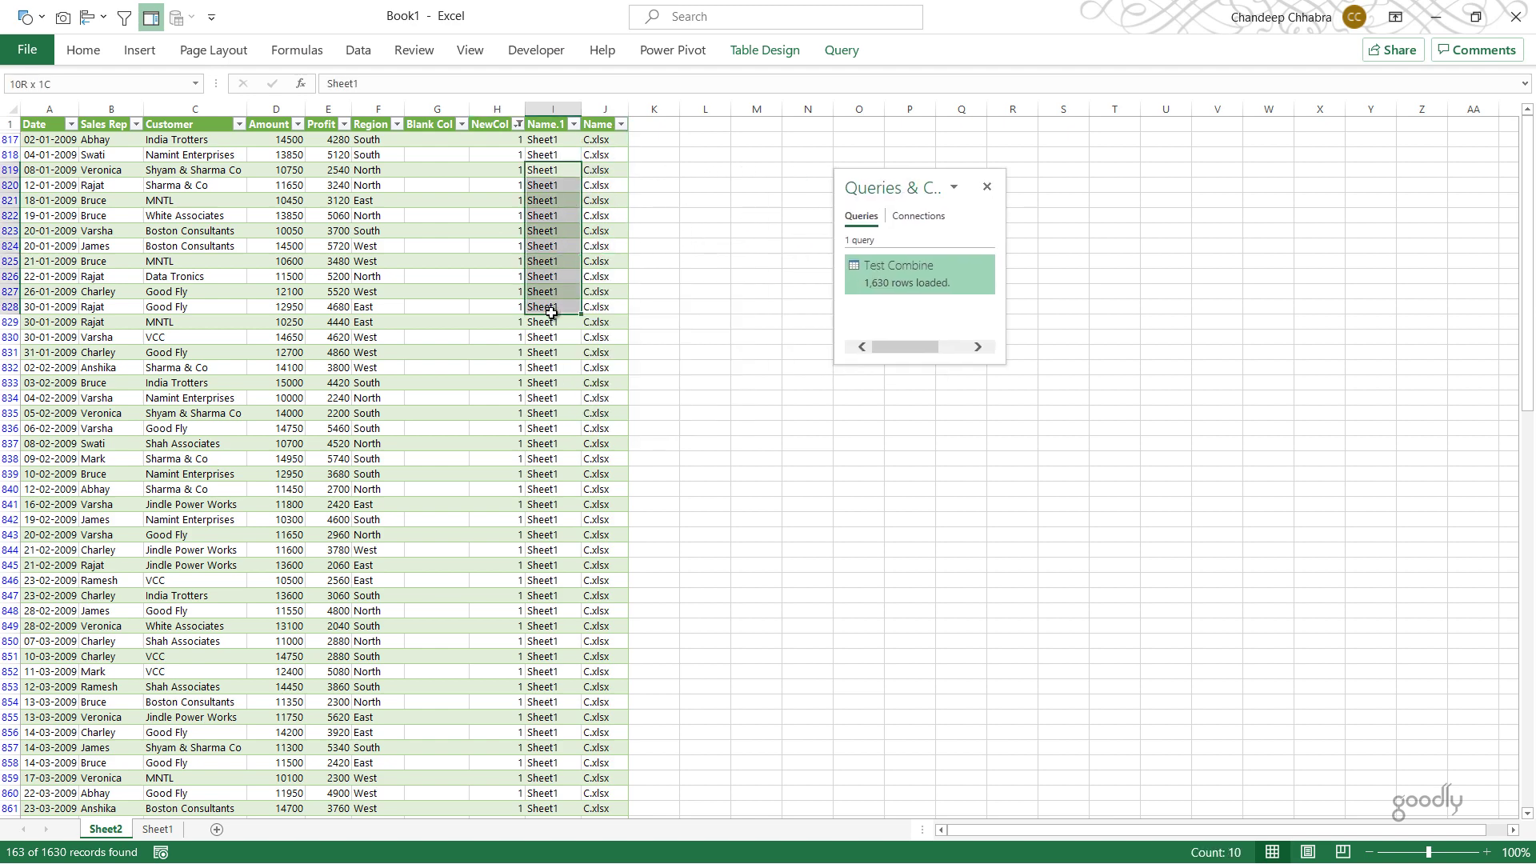
{"action": "key", "text": "ctrl+shift+l"}
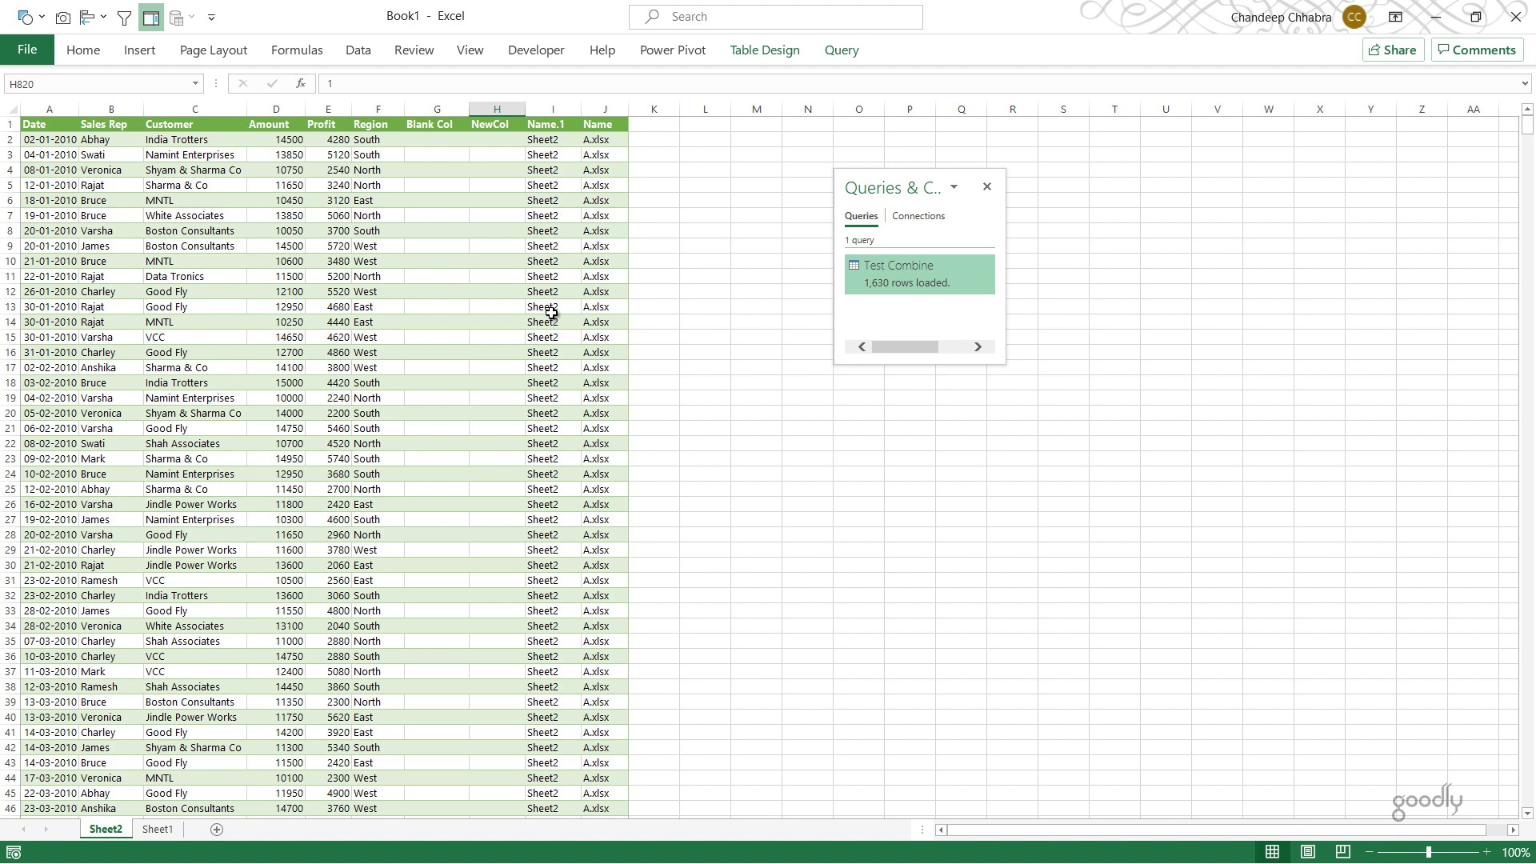